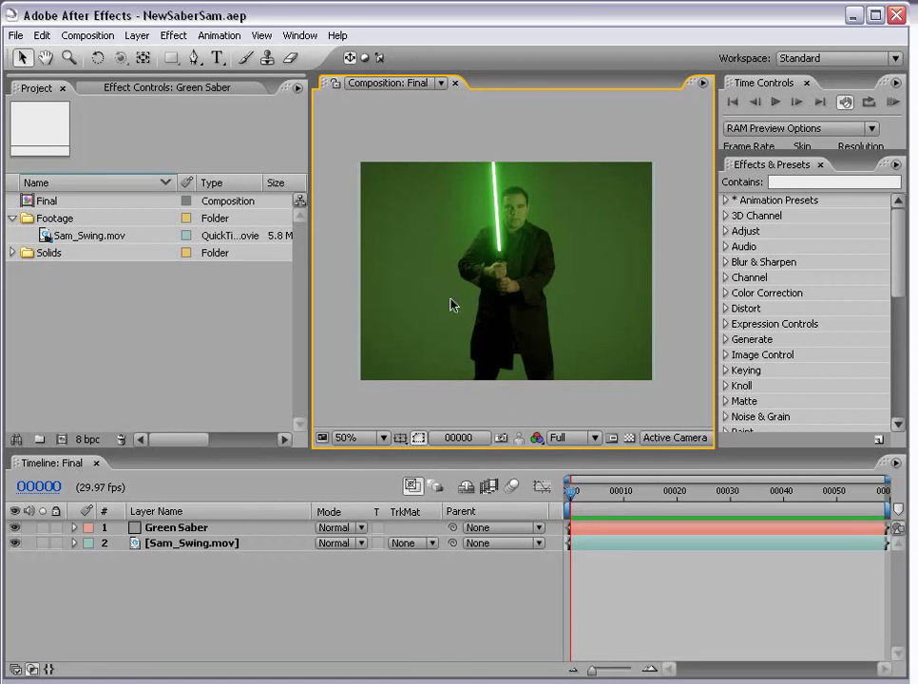
Preview the finished composition at full size and scrub through the clip
key("grave")
key("period")
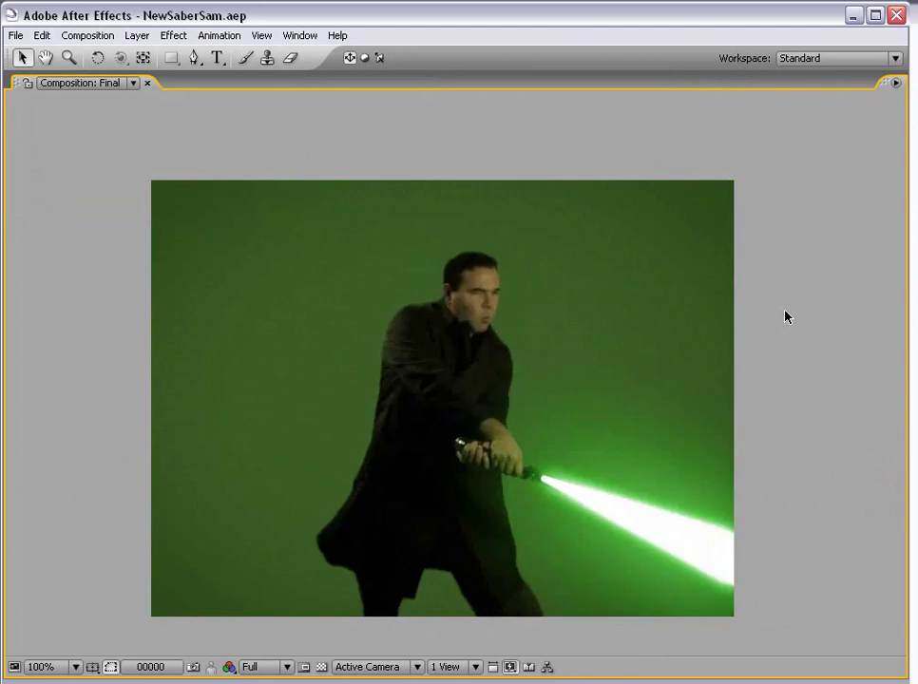
key("grave")
scroll(524, 296, "down", 2)
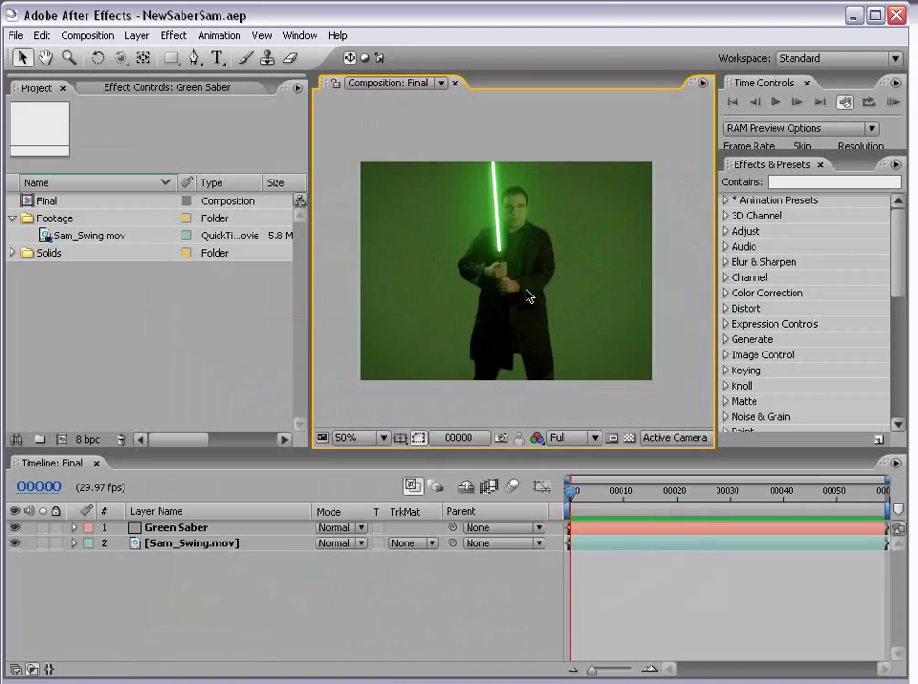
left_click(601, 590)
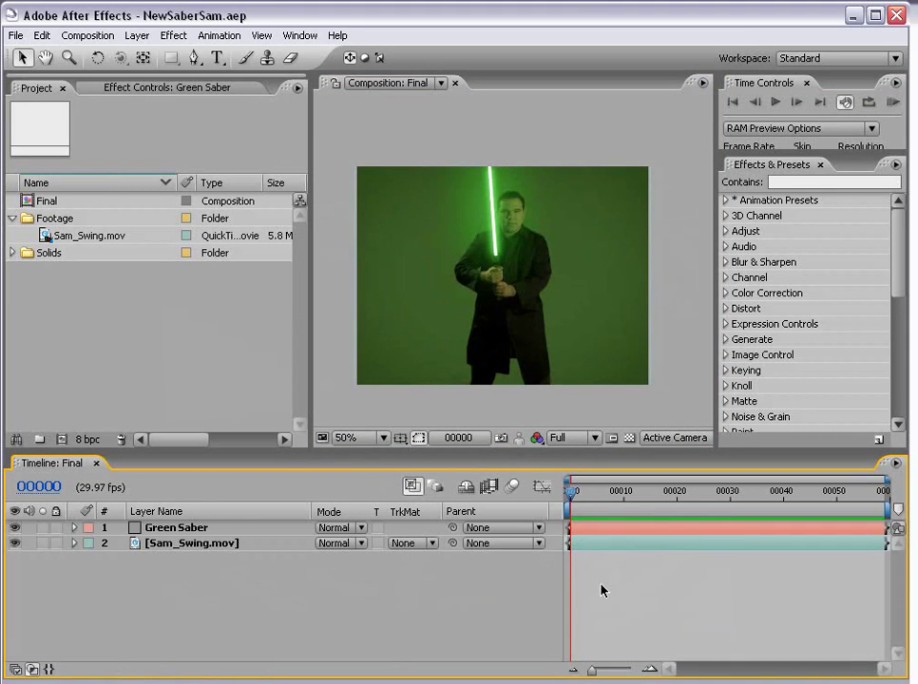
mouse_move(596, 486)
left_mouse_down()
mouse_move(783, 510)
mouse_move(876, 500)
left_mouse_up()
scroll(552, 352, "up", 2)
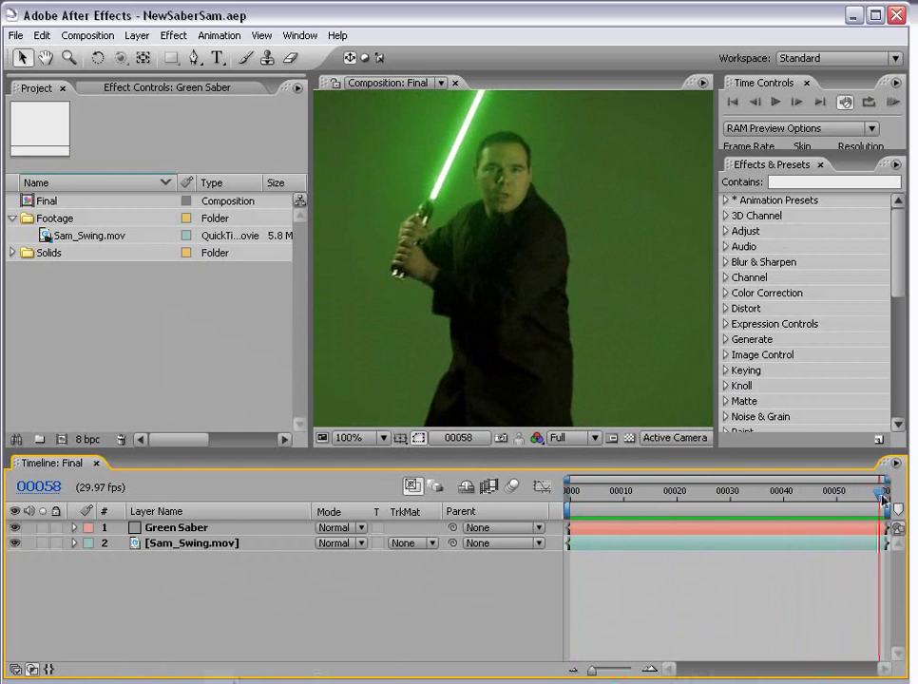
left_click(647, 103)
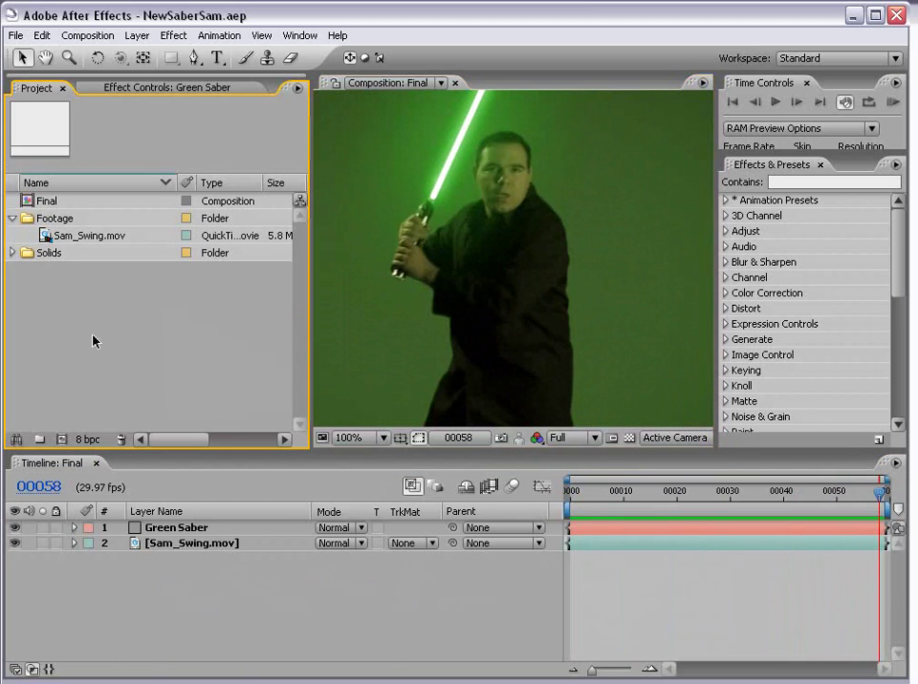
left_click(592, 492)
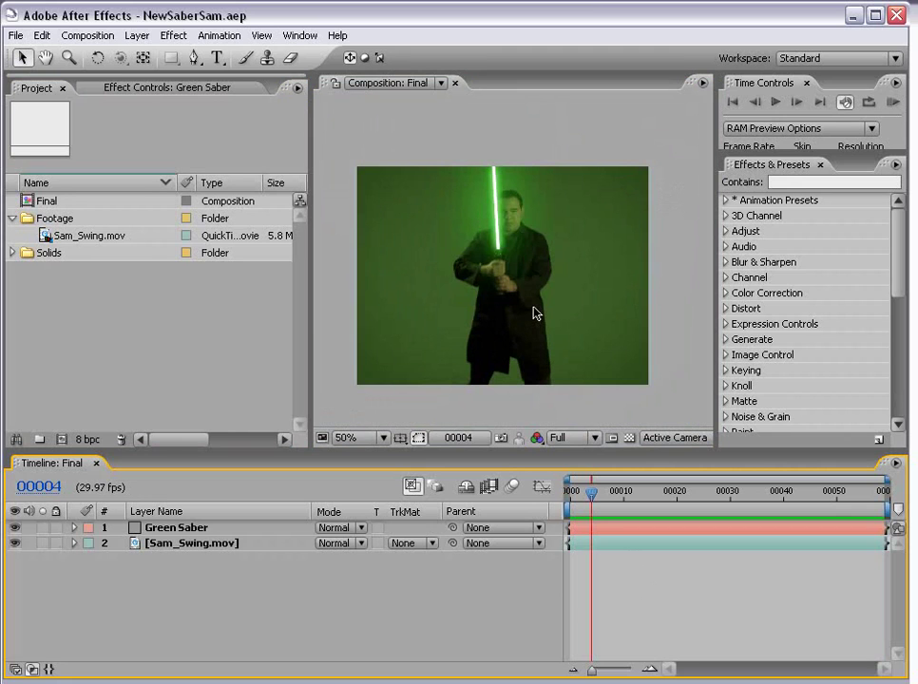
left_click(9, 369)
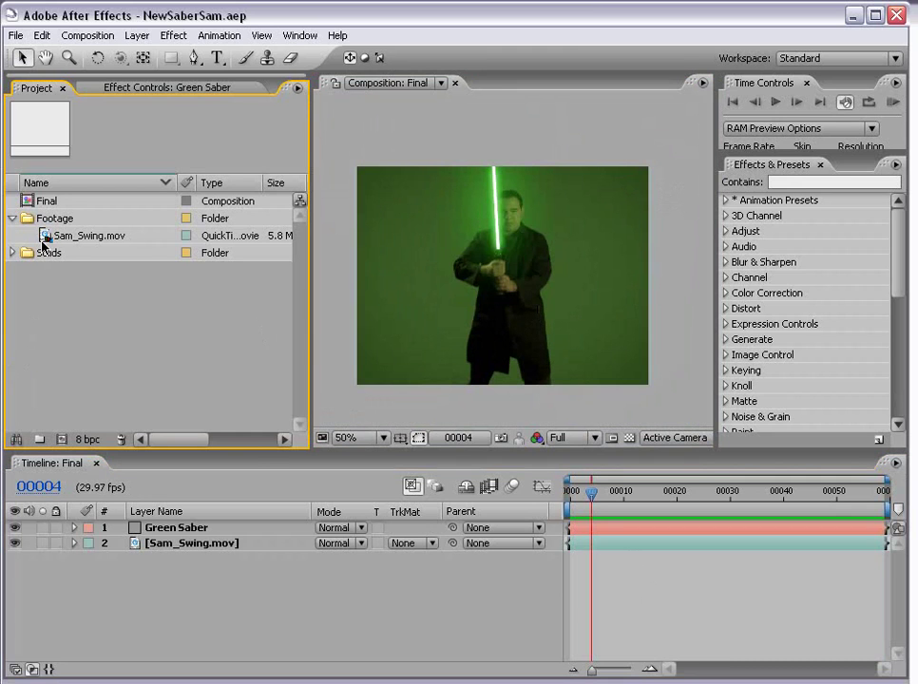
Preview Sam_Swing.mov and build a new Sam_Swing composition from it
double_click(44, 243)
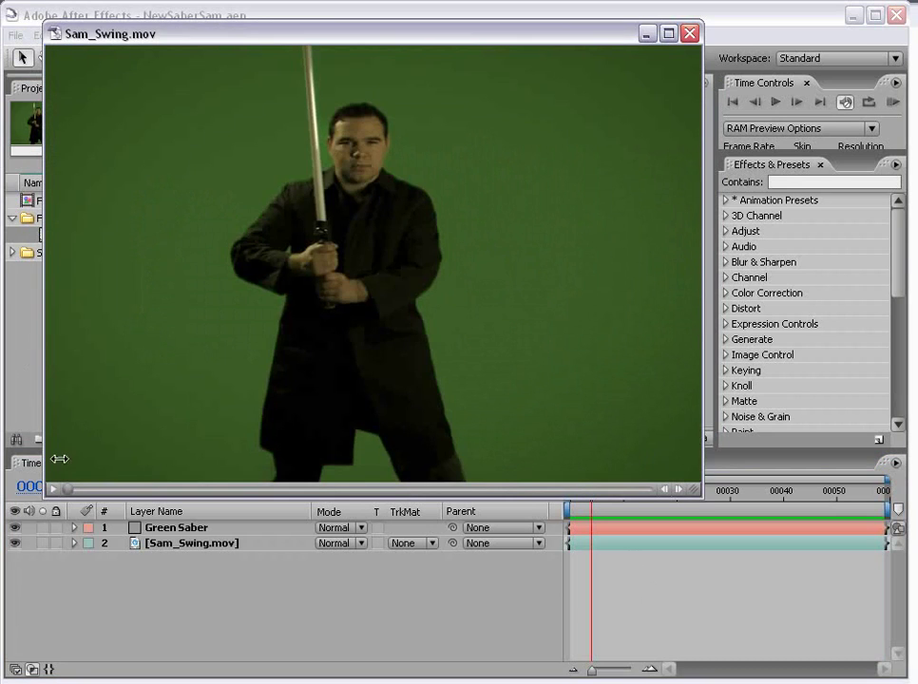
left_click(685, 35)
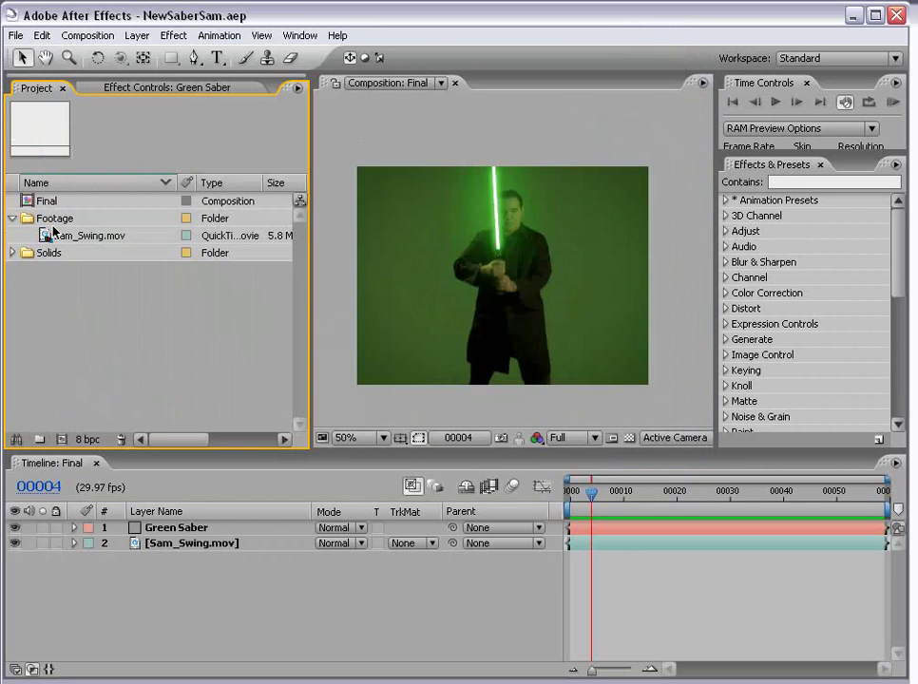
left_click_drag(55, 233, 62, 438)
left_click(664, 584)
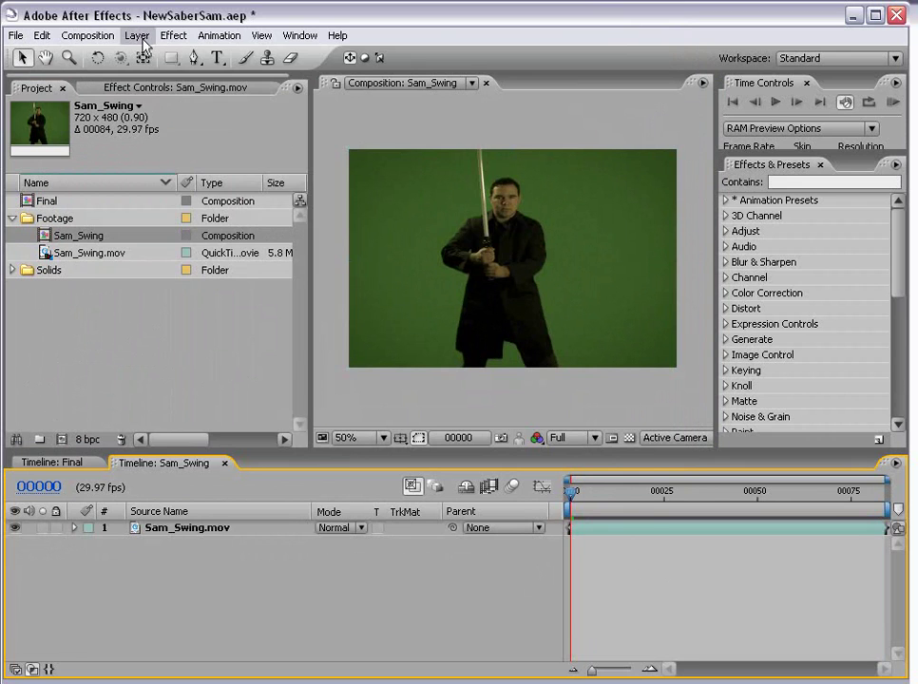
Add a white full-frame solid layer, White Solid 3, to the composition
left_click(136, 35)
mouse_move(152, 54)
left_click(390, 71)
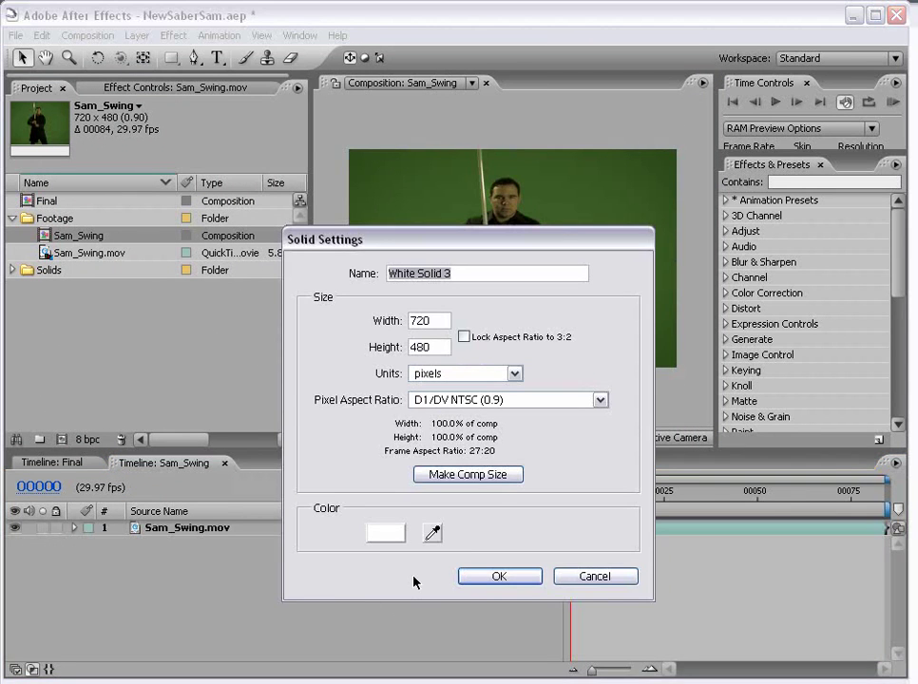
left_click(489, 577)
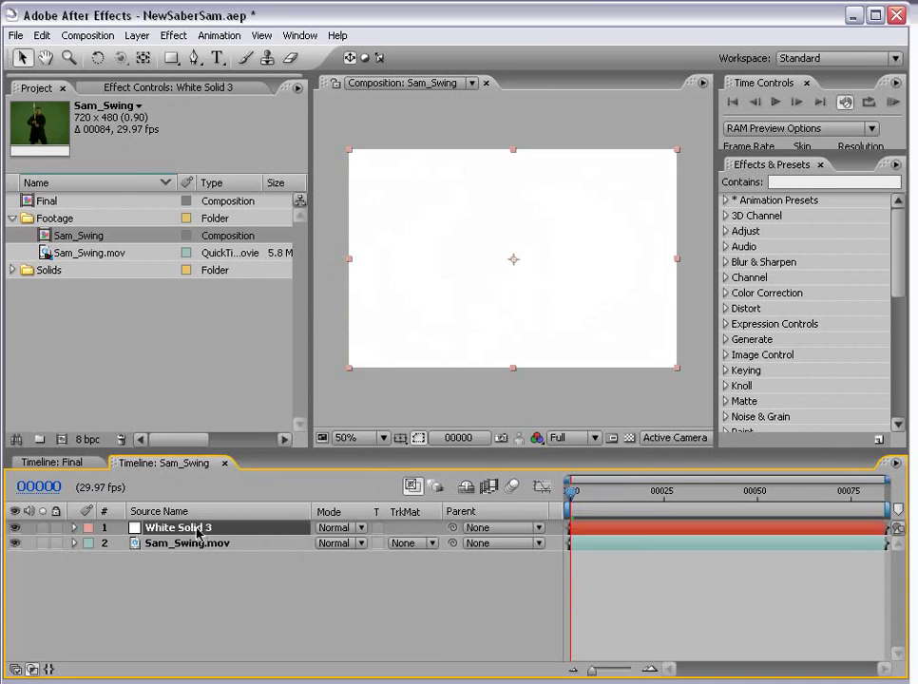
Lower White Solid 3's opacity to 43% so the footage and stick show through
left_click(74, 527)
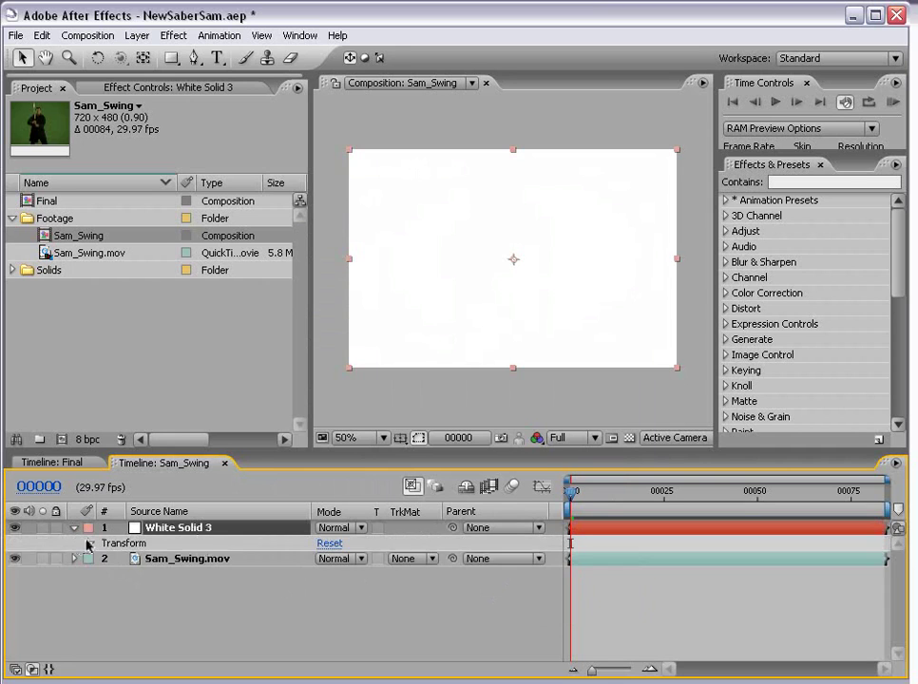
left_click(89, 543)
left_click_drag(323, 620, 269, 621)
scroll(476, 219, "up", 2)
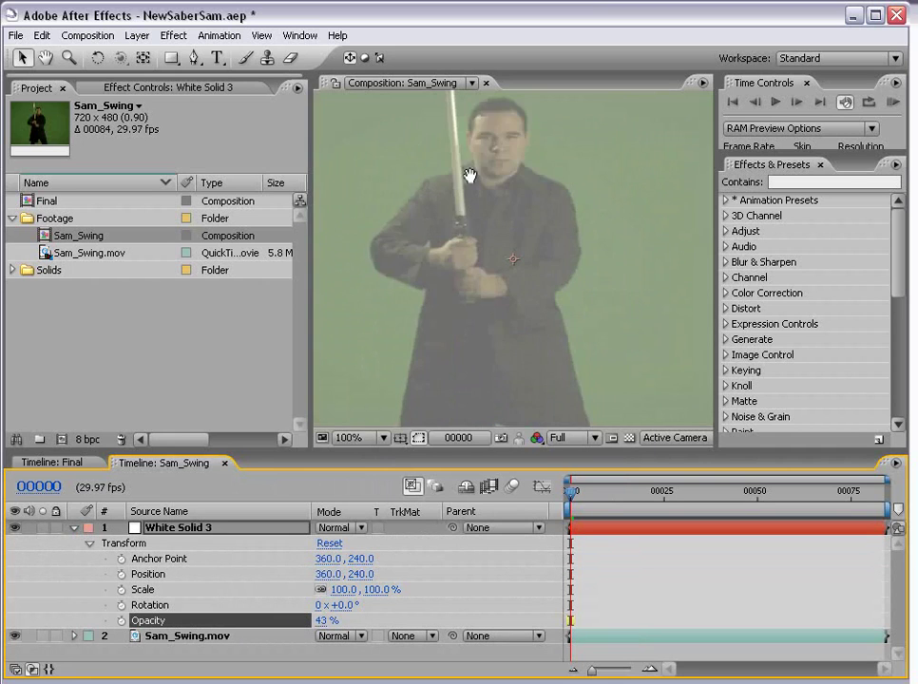
left_click_drag(468, 176, 500, 303)
Draw a closed Pen mask on White Solid 3 tracing the stick's blade
left_click(193, 60)
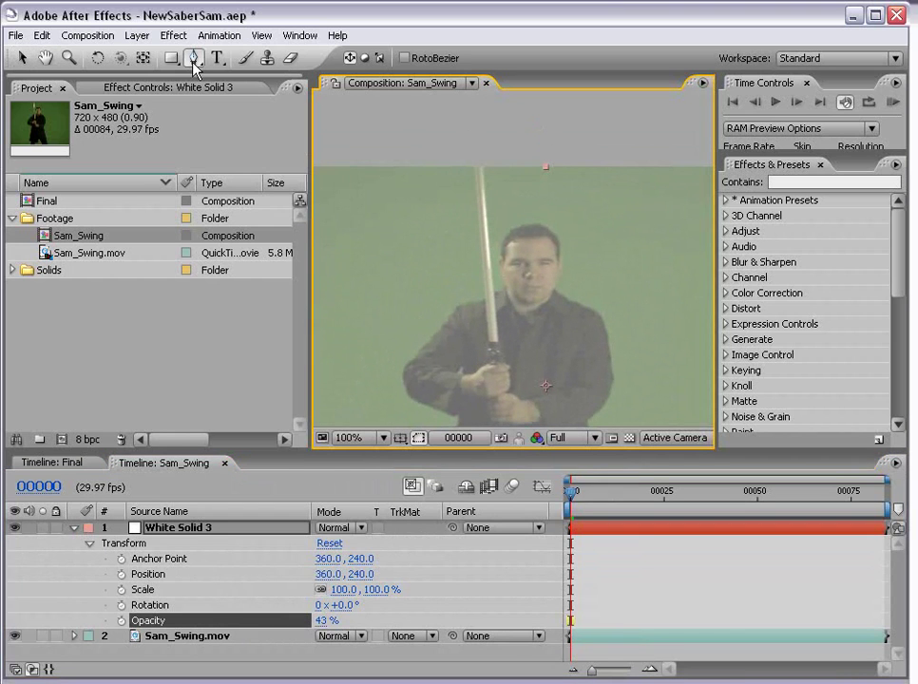
scroll(512, 365, "up", 1)
left_click_drag(512, 333, 478, 302)
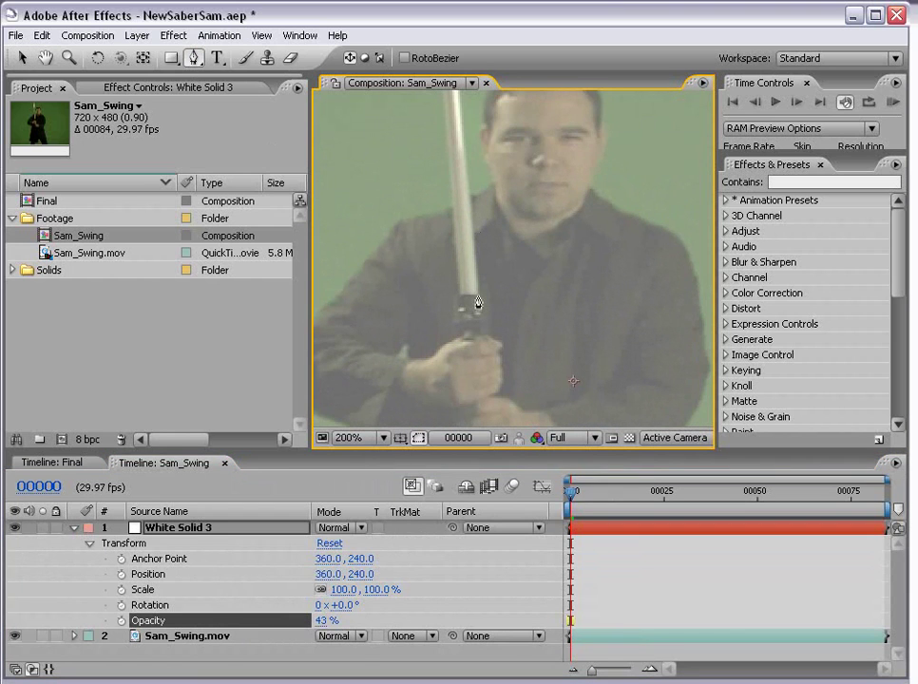
left_click(478, 302)
scroll(461, 301, "down", 1)
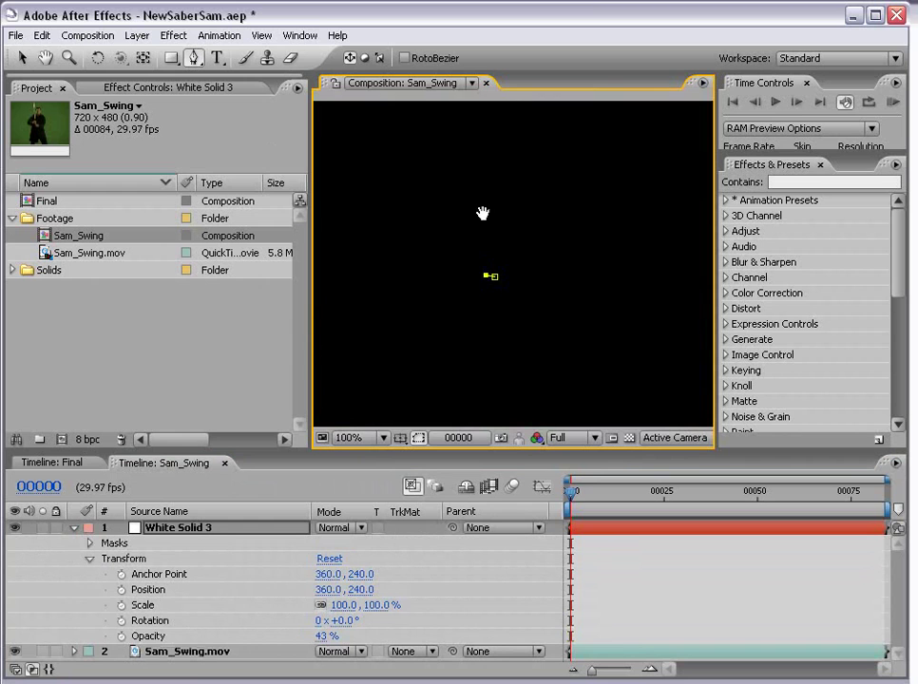
left_click(472, 176)
left_click(482, 174)
left_click(494, 352)
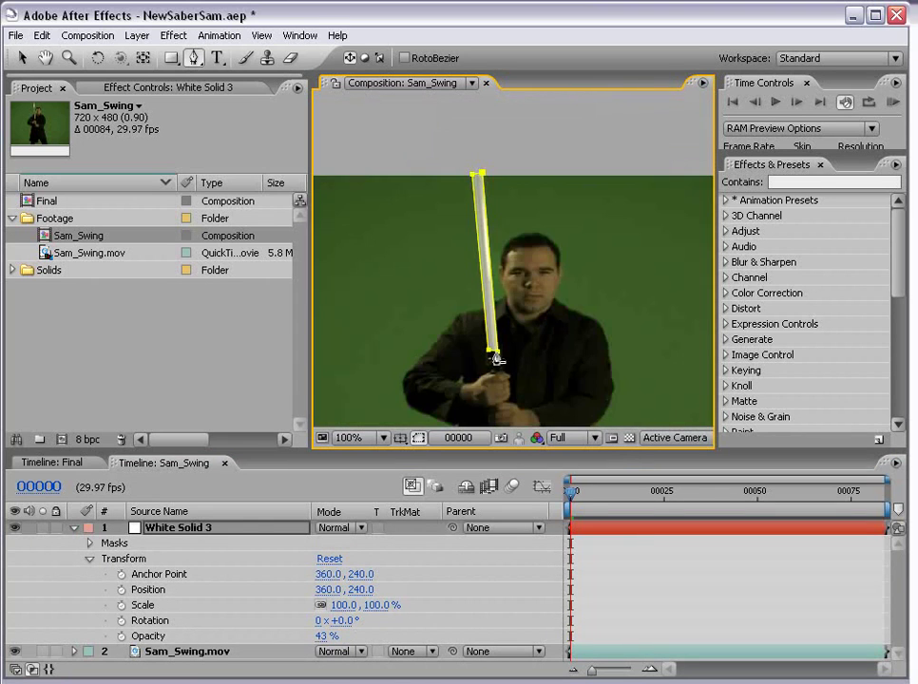
Reselect White Solid 3 and reveal its Mask Shape property
scroll(548, 365, "up", 1)
left_click_drag(547, 365, 513, 220)
key("g")
left_click(586, 535)
left_click(586, 535)
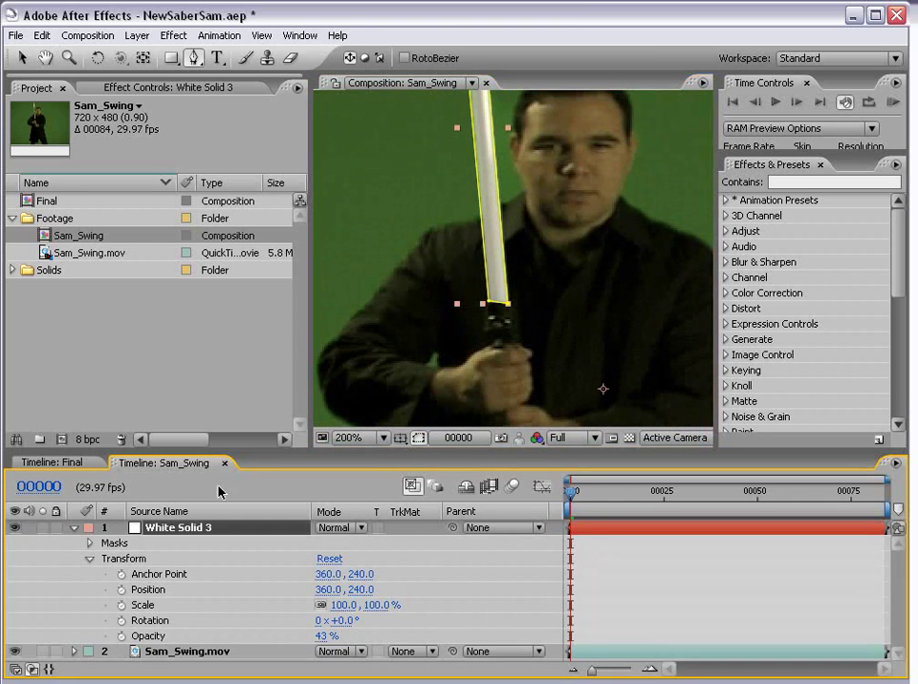
key("m")
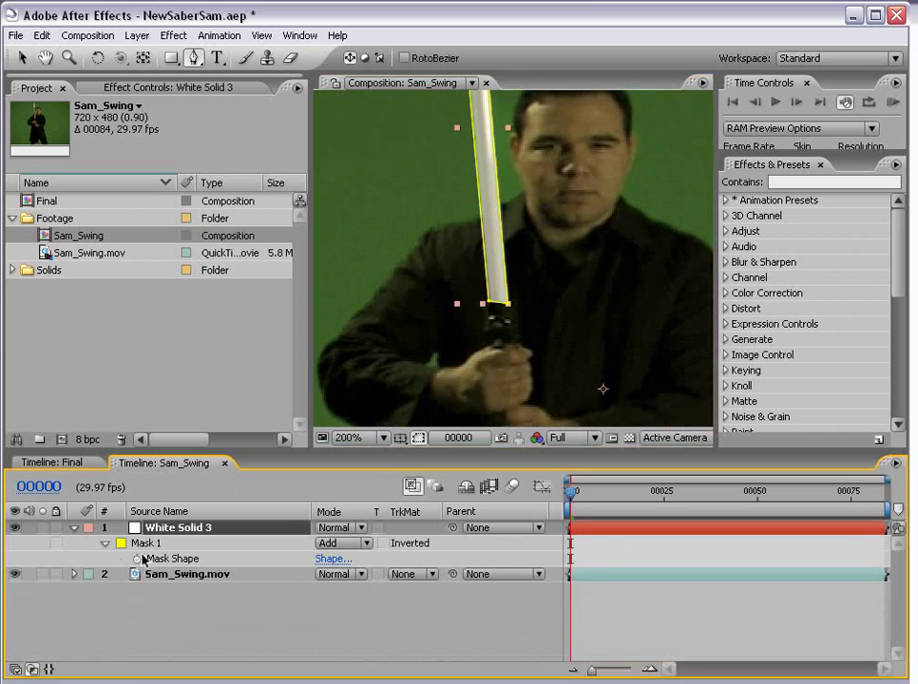
Keyframe Mask Shape at frame 0 and reshape the mask onto the blade at frame 1
left_click(137, 560)
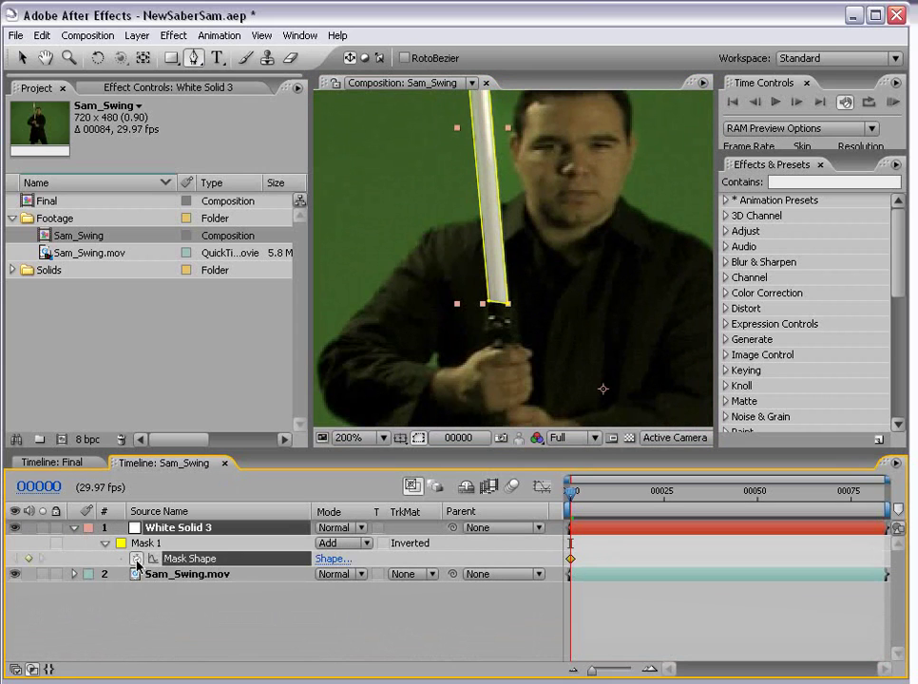
key("Page_Down")
left_click(592, 529)
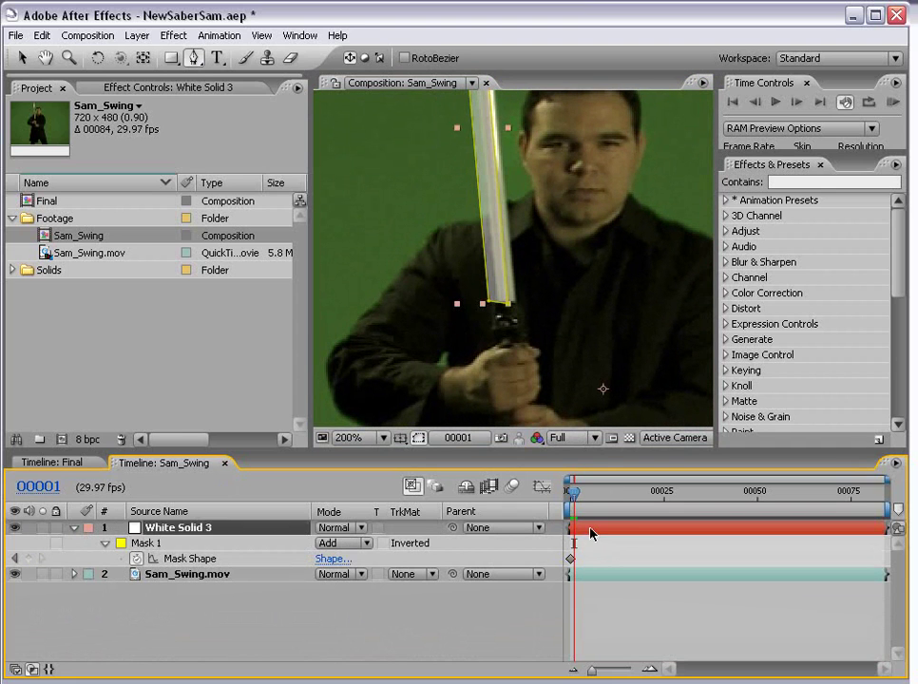
key("v")
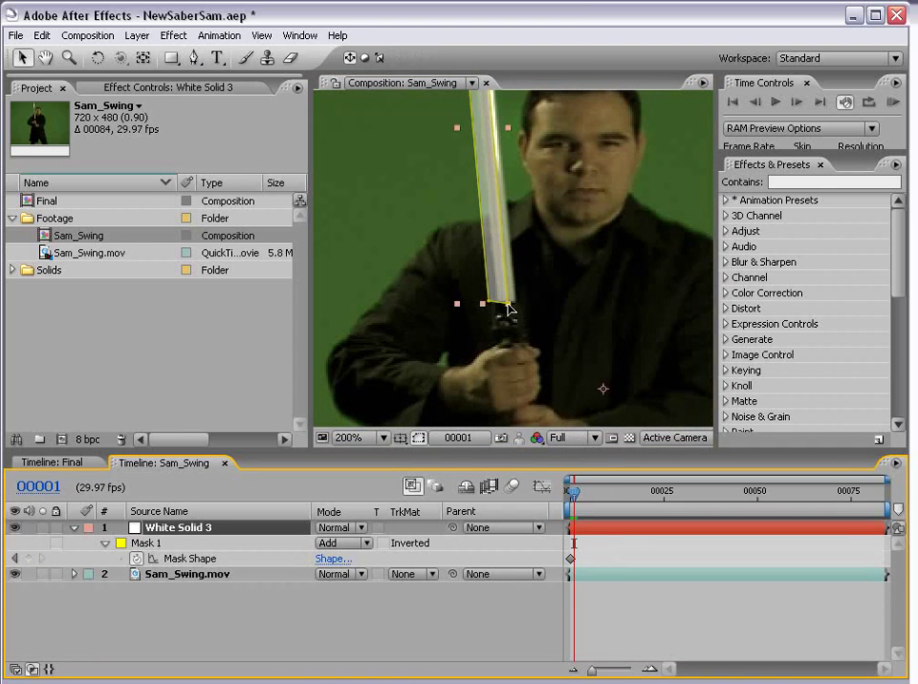
left_click_drag(509, 309, 500, 306)
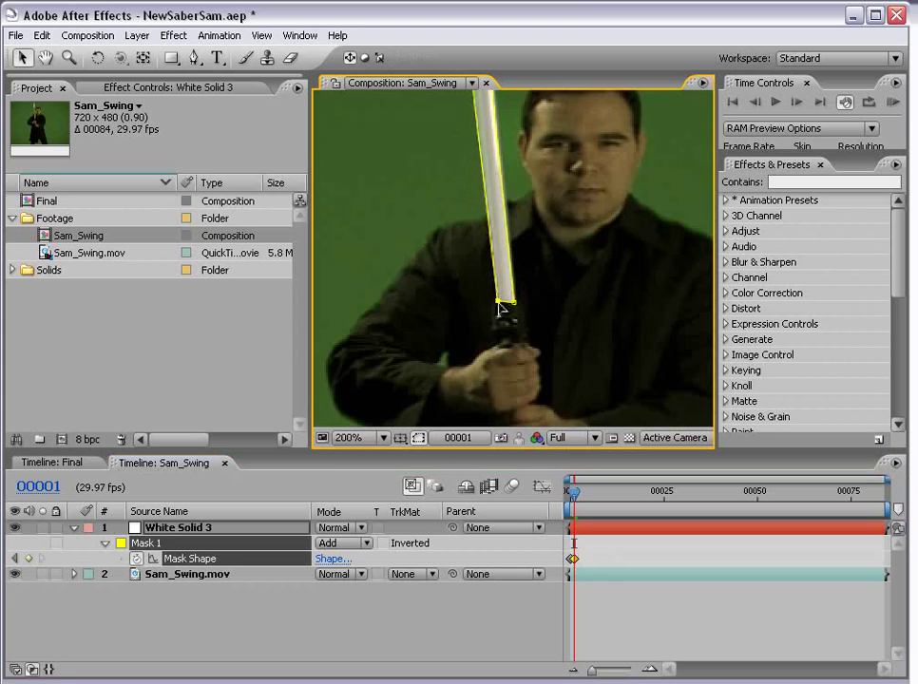
scroll(503, 314, "up", 3)
scroll(504, 321, "up", 3)
left_click_drag(472, 172, 486, 169)
At frame 3, shift the mask's bottom onto the hilt
key("Page_Down")
key("Page_Down")
scroll(489, 285, "down", 2)
scroll(484, 357, "down", 3)
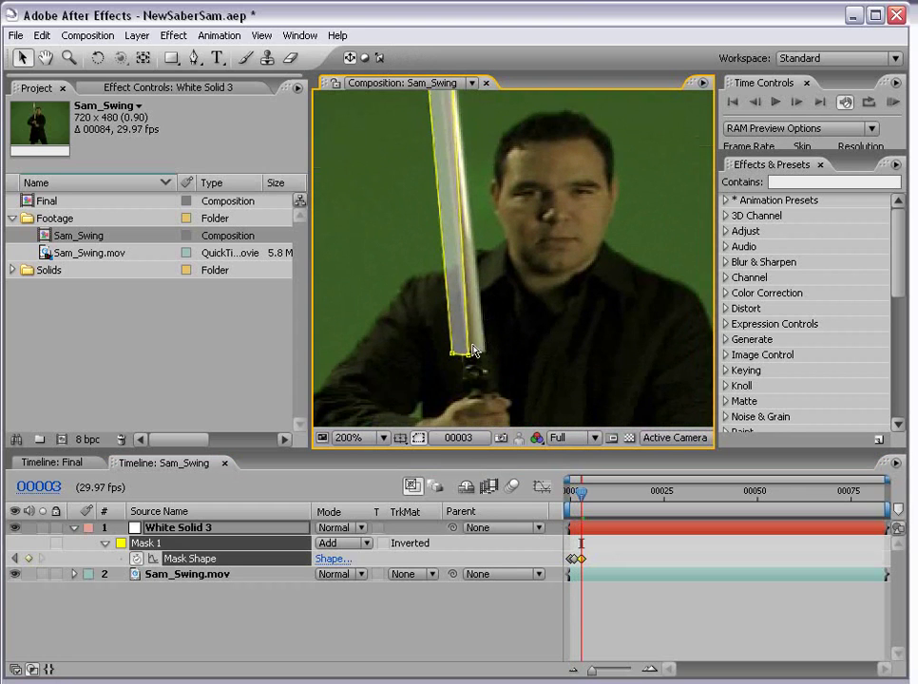
mouse_move(473, 351)
left_mouse_down()
mouse_move(485, 348)
mouse_move(461, 350)
left_mouse_up()
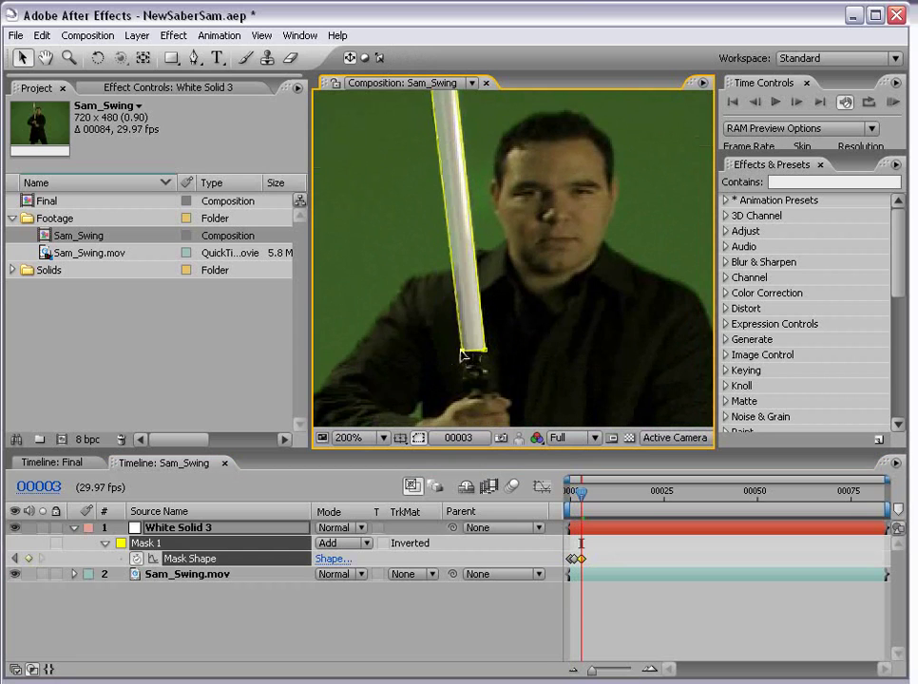
scroll(456, 218, "up", 2)
scroll(437, 148, "up", 3)
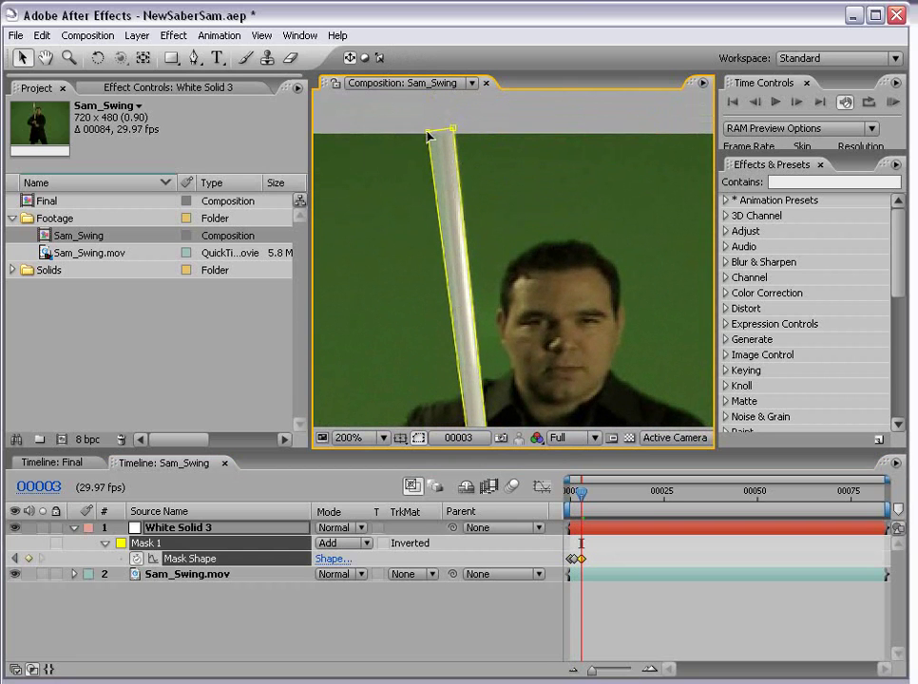
key("comma")
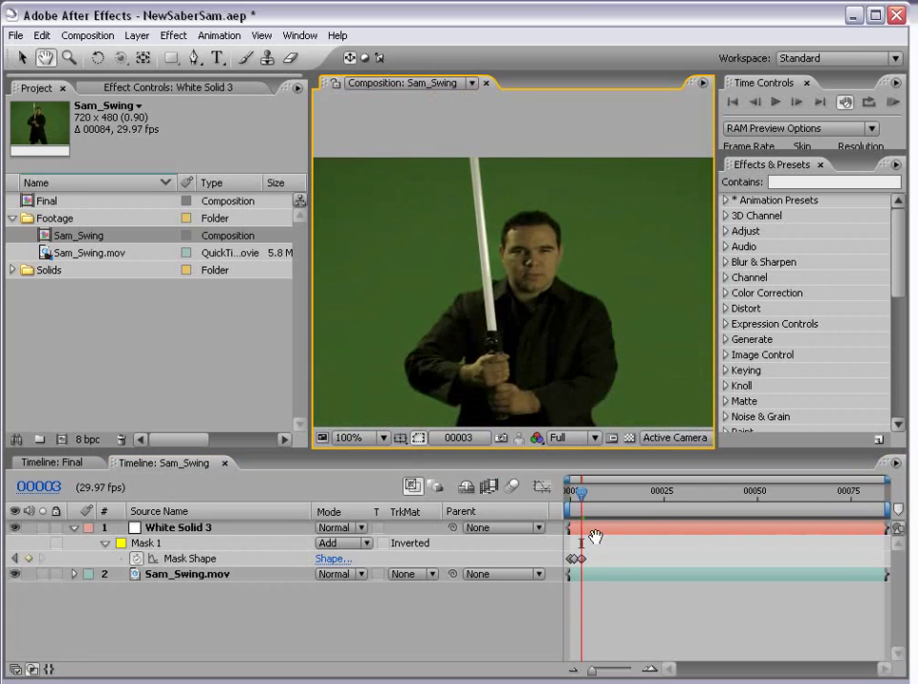
Set White Solid 3's opacity back to 100% and step back to review the blade
key("t")
left_click_drag(334, 548, 427, 551)
left_click(639, 635)
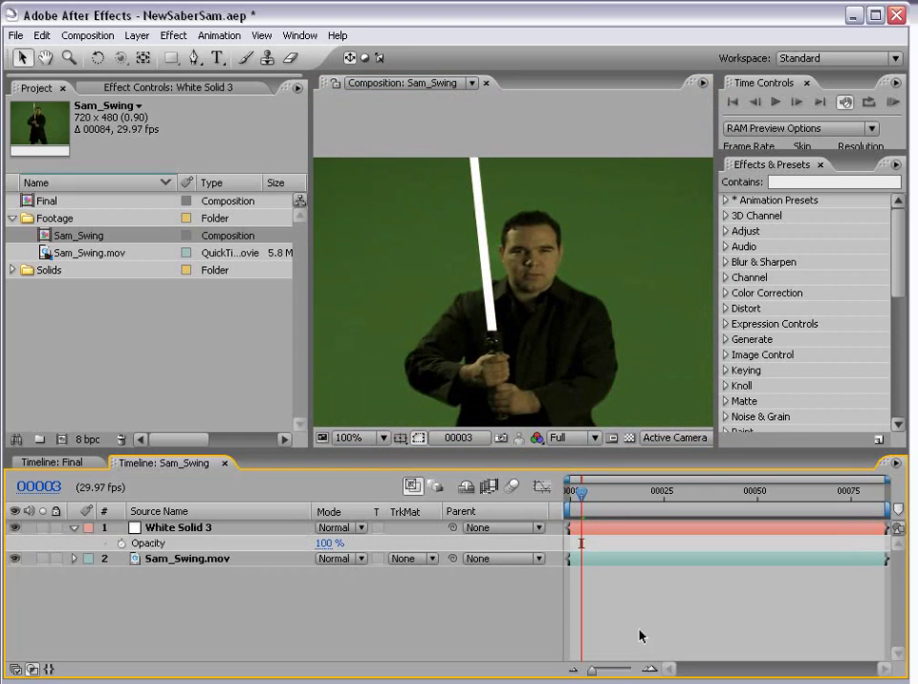
key("Page_Up")
key("Page_Up")
Step forward a frame to check the blade, then select White Solid 3
key("Page_Down")
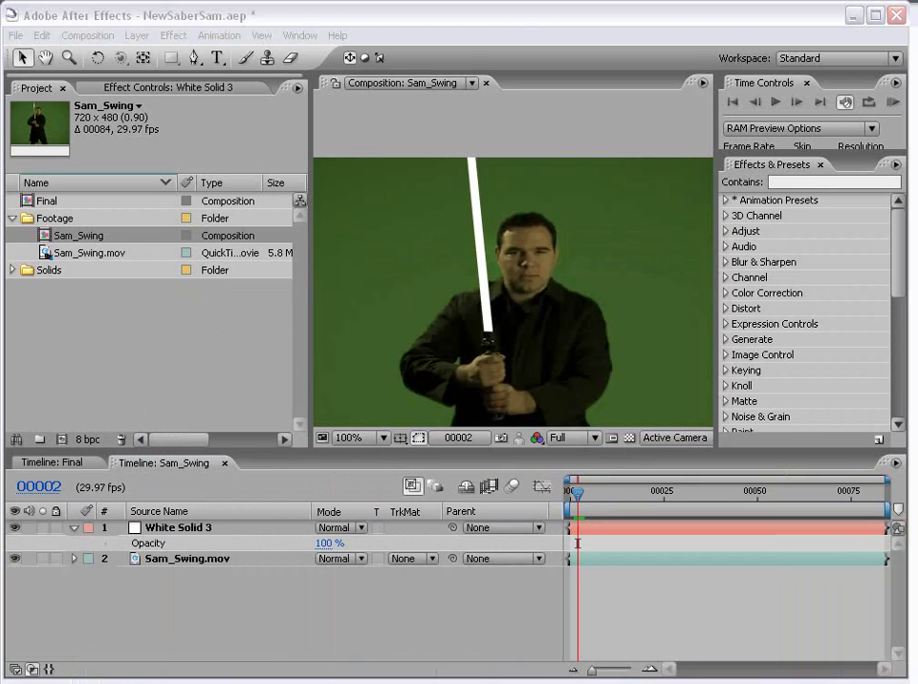
left_click(760, 594)
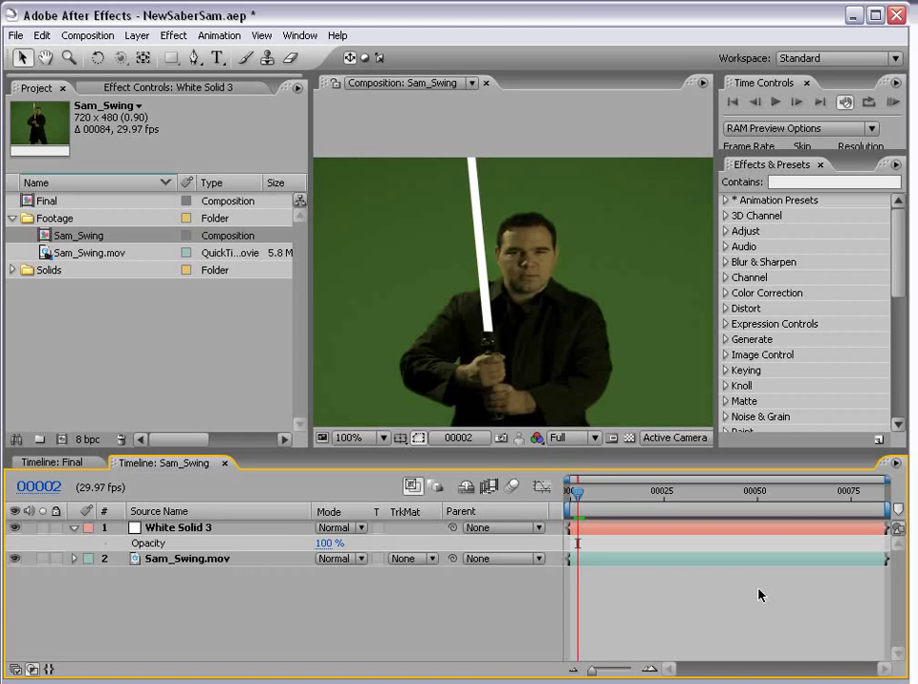
left_click(176, 529)
Delete White Solid 3 and create a new 720×480 white solid named Saber
key("Delete")
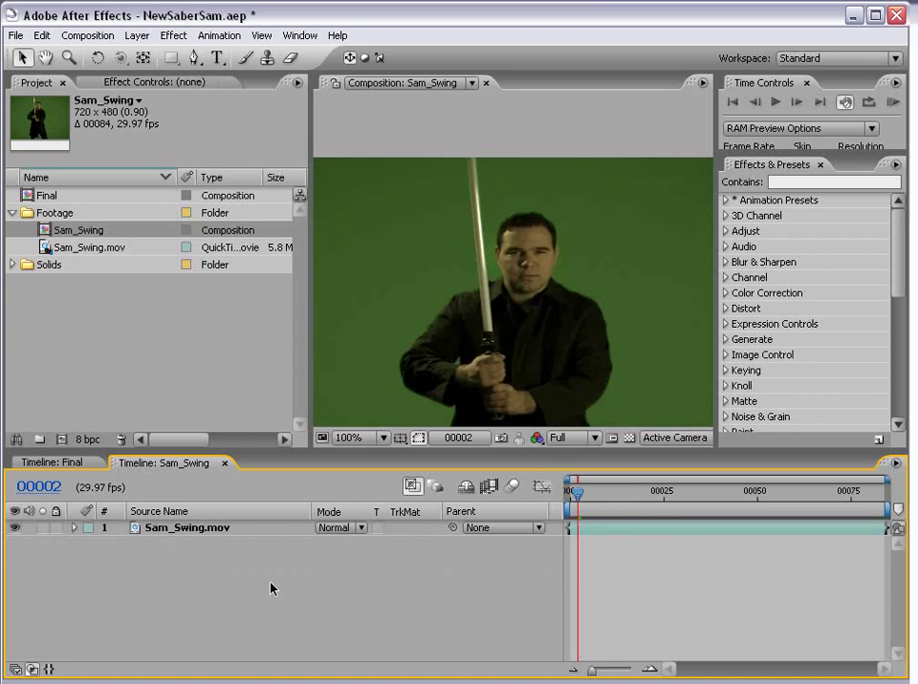
scroll(563, 388, "down", 2)
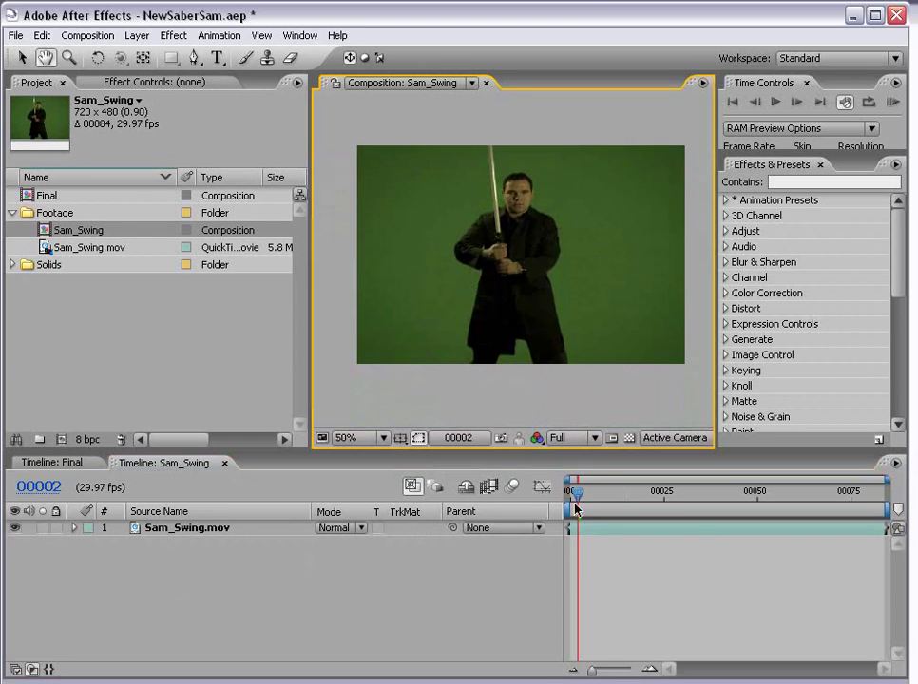
left_click(643, 582)
left_click(136, 35)
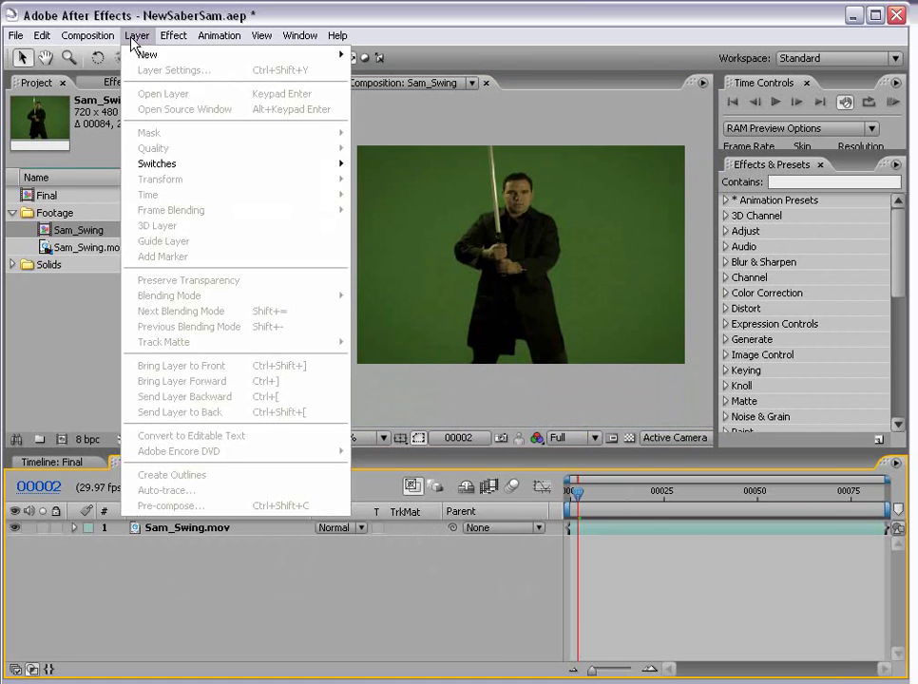
mouse_move(147, 54)
left_click(372, 70)
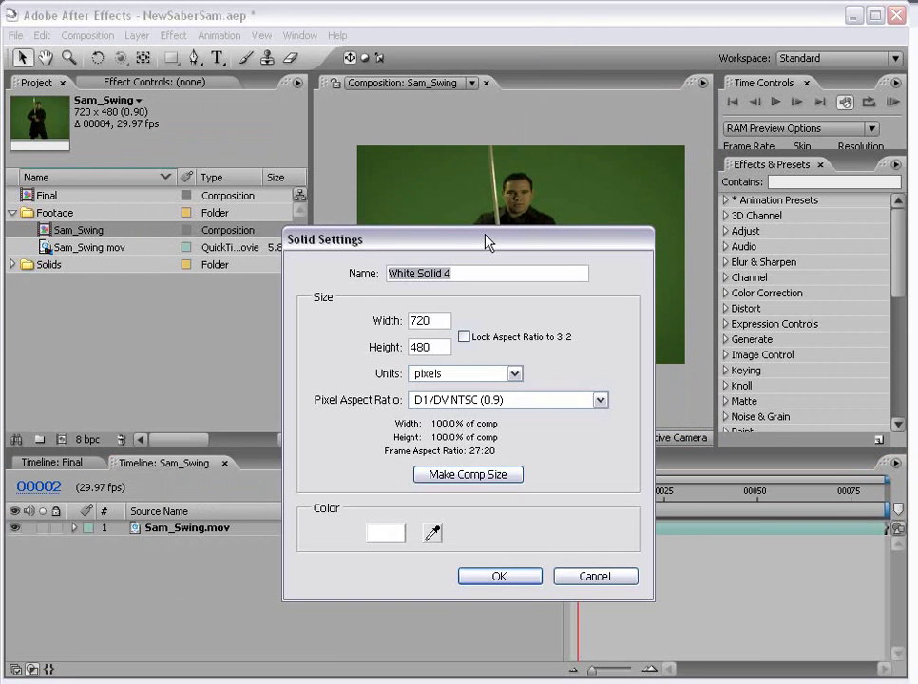
type("Saber")
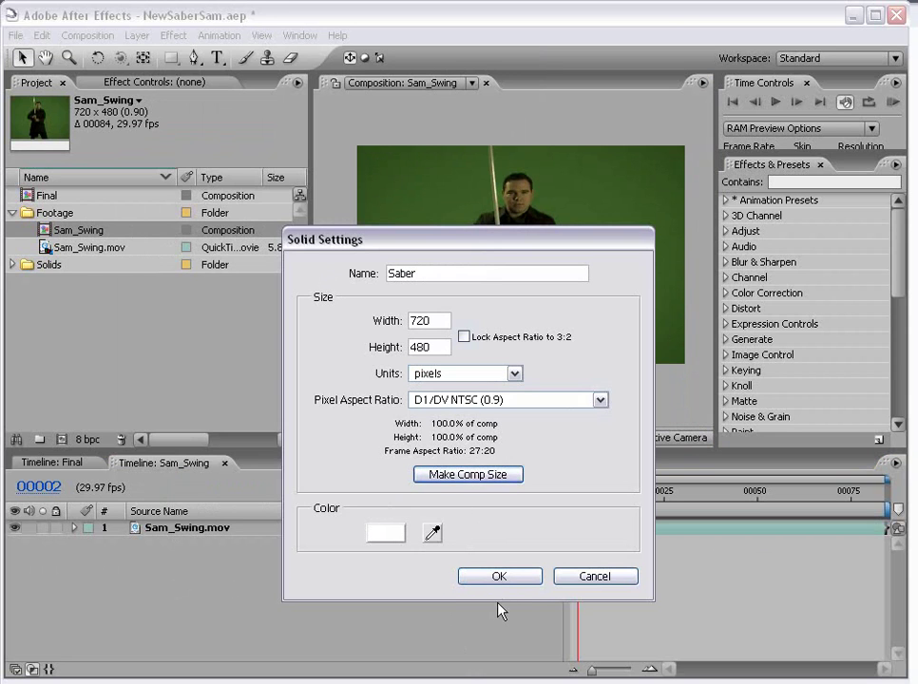
left_click(497, 576)
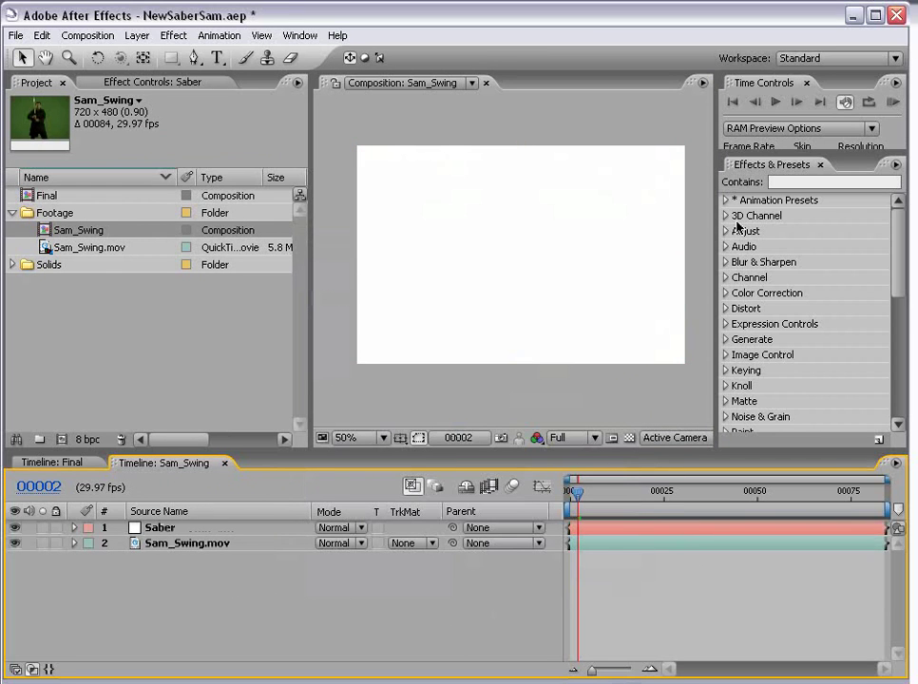
Apply the Light_Saber preset from AndrewKramer > VFX to the Saber layer
left_click(727, 201)
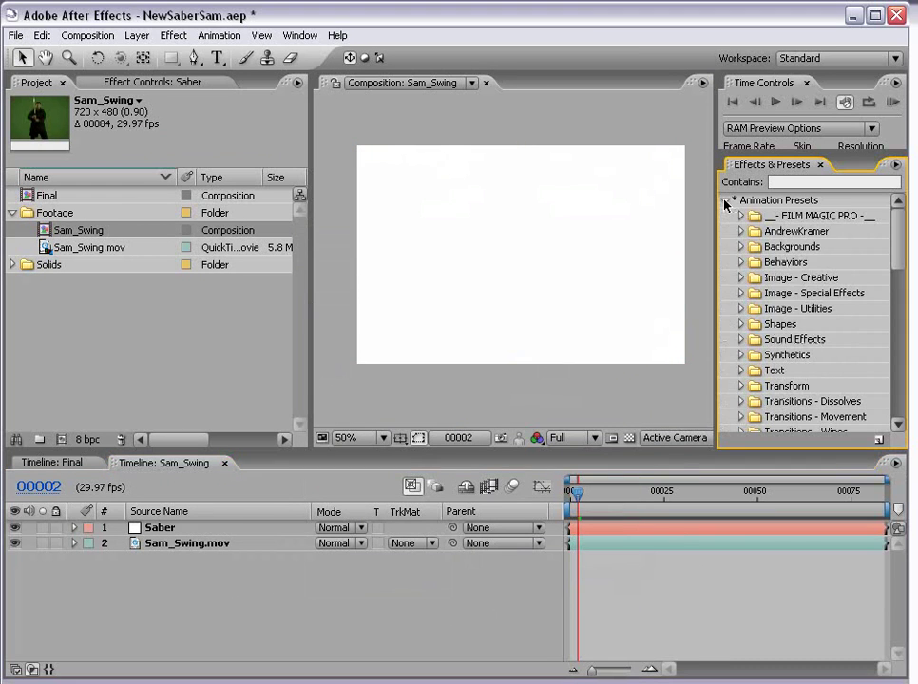
left_click(741, 232)
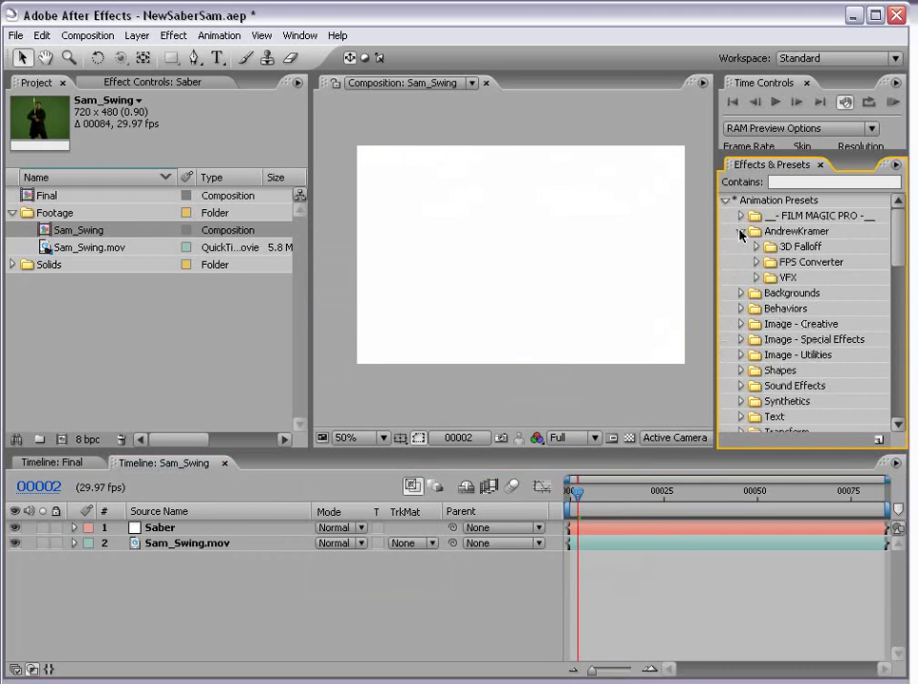
left_click(756, 278)
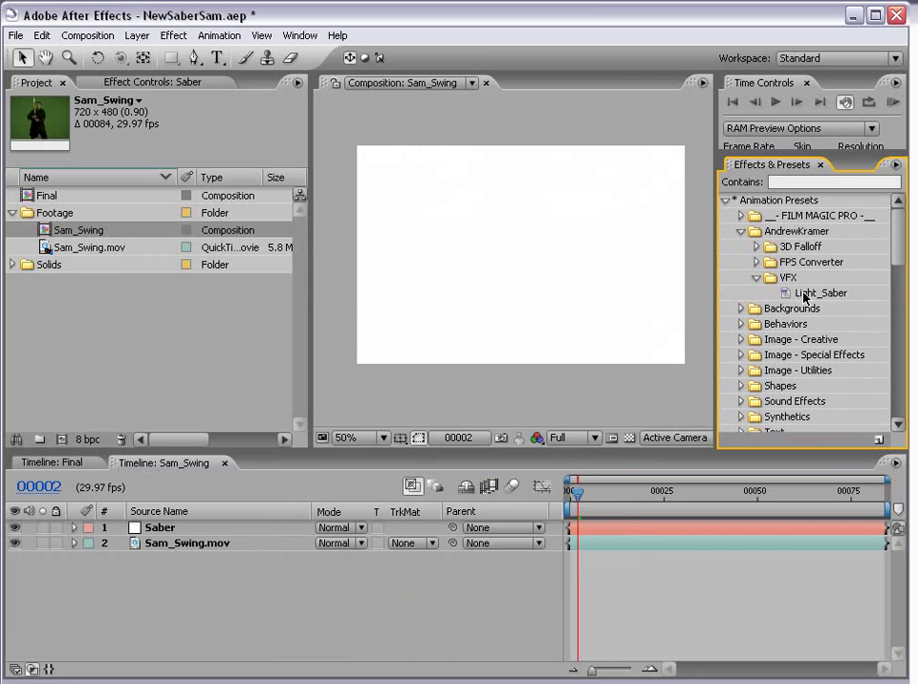
left_click_drag(804, 295, 418, 292)
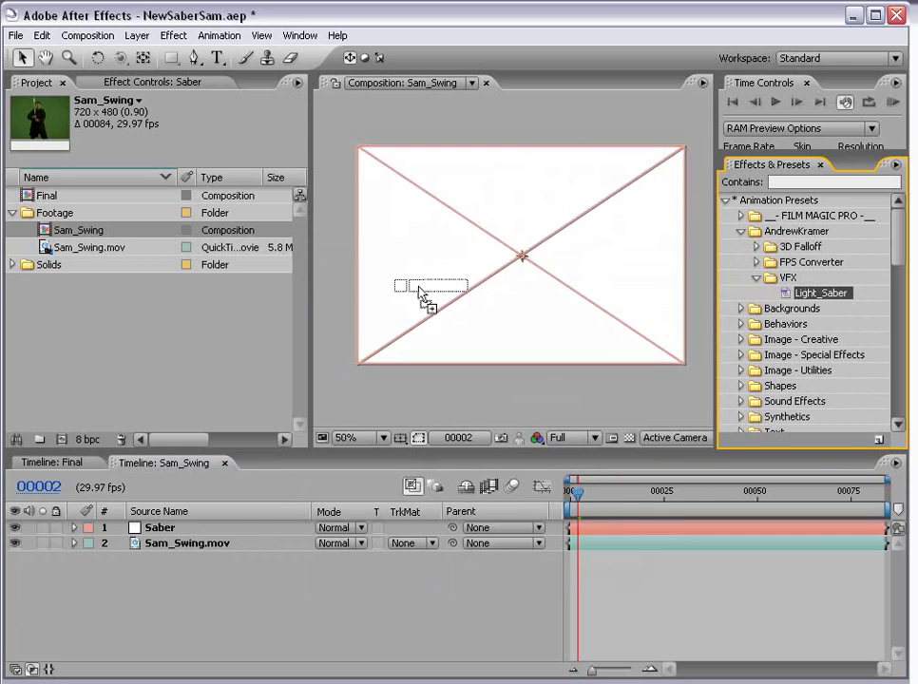
left_click(528, 404)
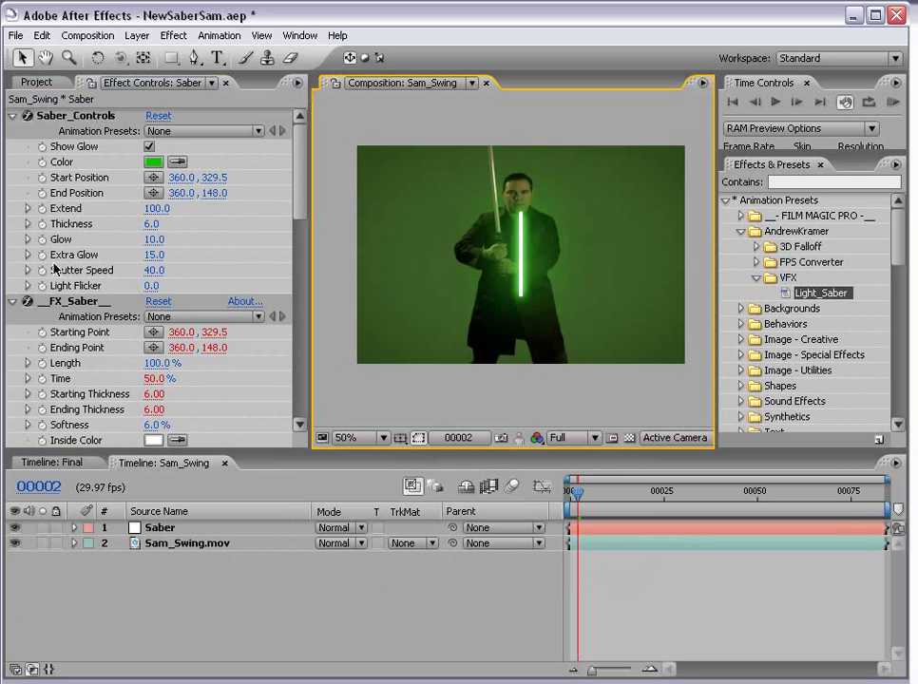
Collapse the FX_Saber, FX_Glow, FX_Extra_Glow and FX_Draft_Color groups, then select Saber_Controls
left_click(13, 301)
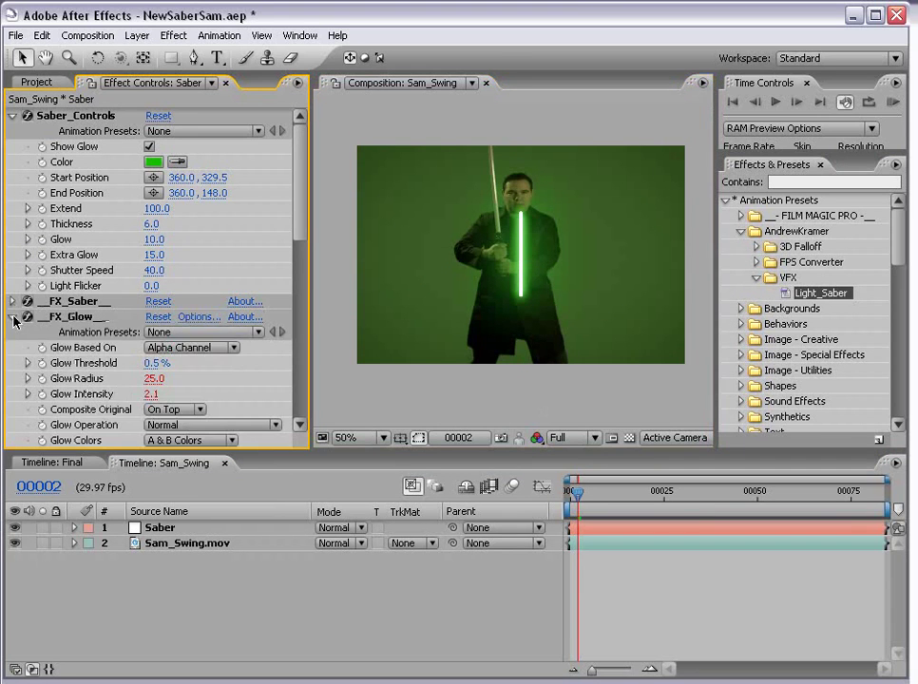
left_click(13, 316)
left_click(13, 331)
left_click(12, 348)
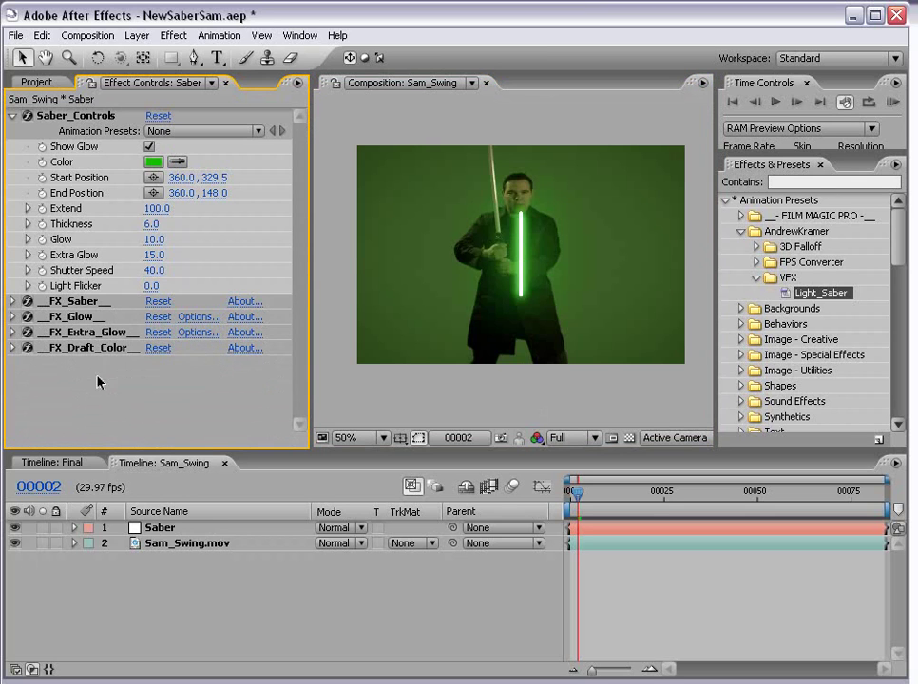
left_click(74, 116)
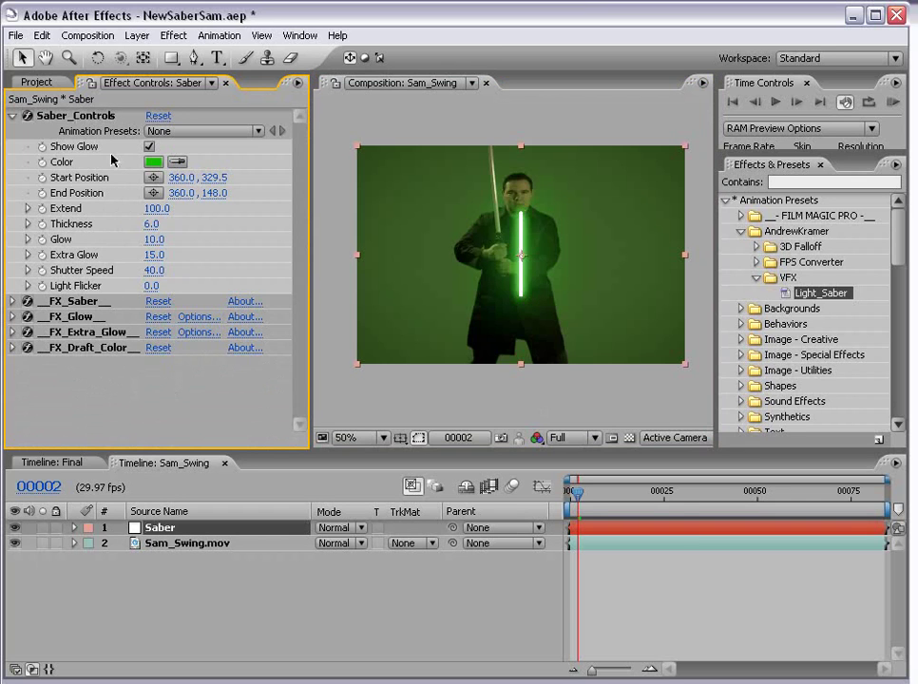
Zoom to 100%, turn off Show Glow and move the blade's end point up-left
key("slash")
left_click_drag(530, 289, 523, 268)
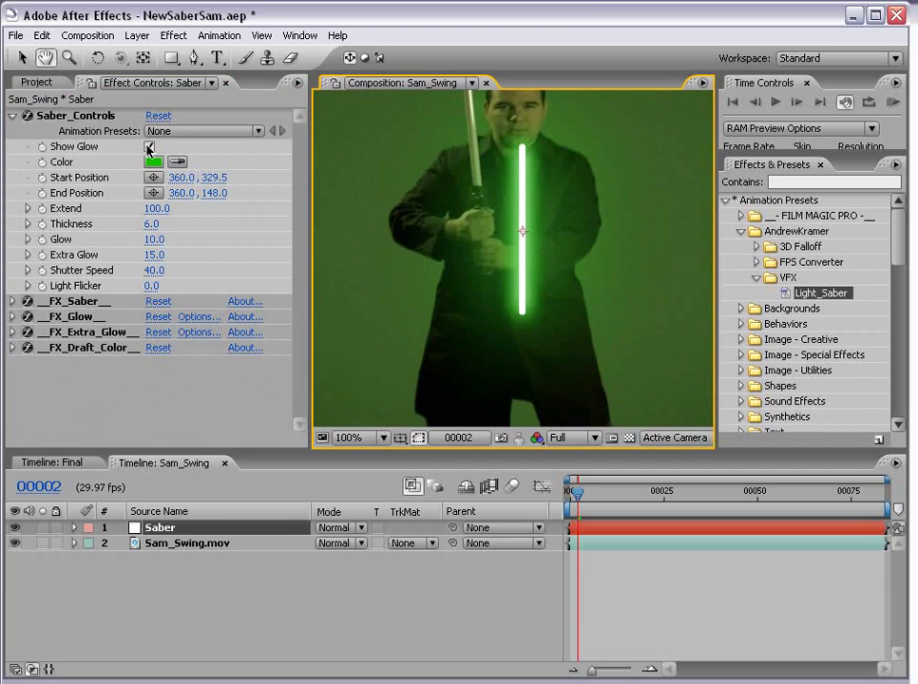
left_click(149, 146)
mouse_move(558, 201)
left_mouse_down()
mouse_move(501, 229)
mouse_move(410, 222)
mouse_move(491, 196)
left_mouse_up()
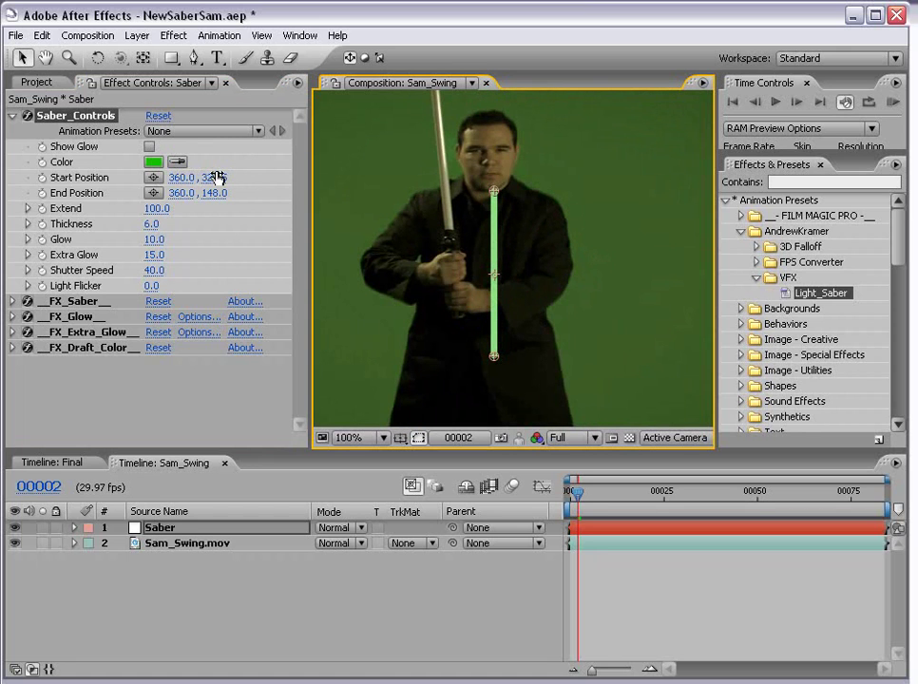
mouse_move(455, 197)
left_mouse_down()
mouse_move(448, 229)
mouse_move(460, 241)
left_mouse_up()
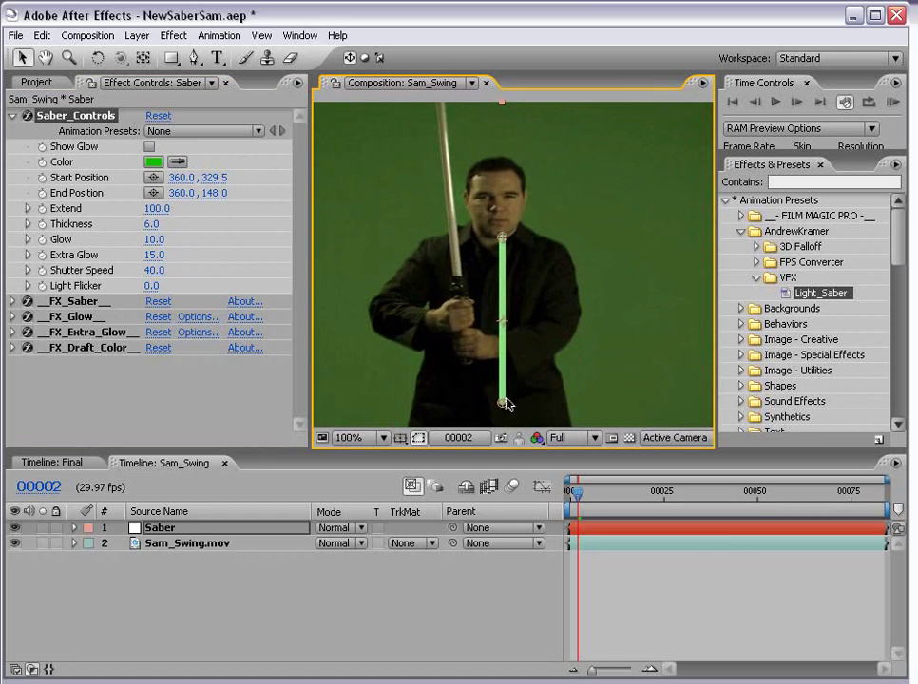
Place the blade's start at the hilt (310.5, 187.5) and end along the stick (287.0, -57.0)
left_click_drag(503, 403, 626, 288)
key("ctrl+z")
mouse_move(510, 403)
left_mouse_down()
mouse_move(477, 283)
mouse_move(463, 272)
left_mouse_up()
mouse_move(471, 231)
left_mouse_down()
mouse_move(477, 347)
mouse_move(450, 158)
left_mouse_up()
left_click_drag(503, 338, 503, 315)
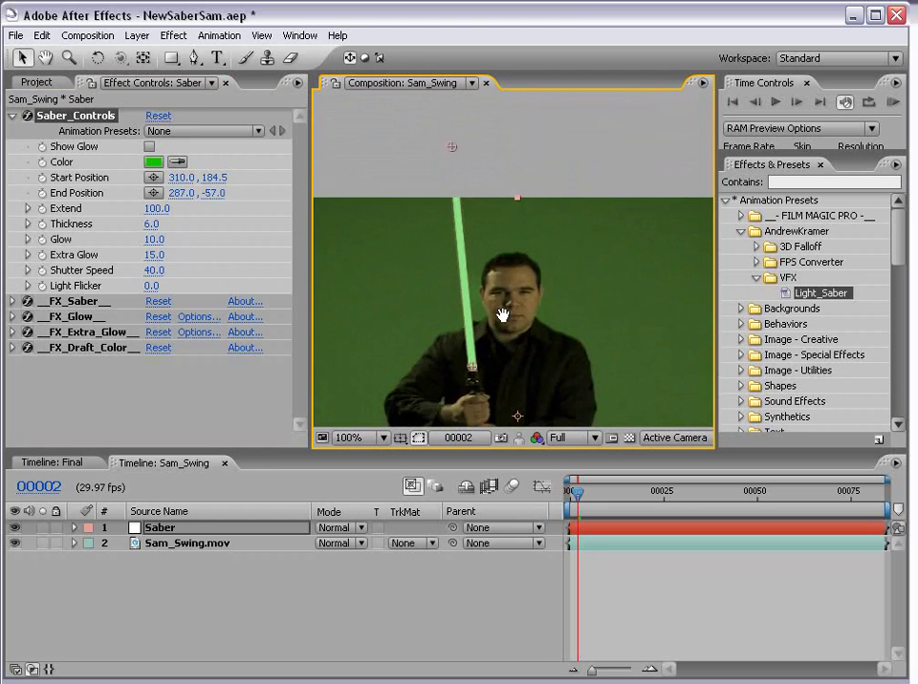
scroll(502, 315, "up", 1)
left_click_drag(444, 272, 446, 275)
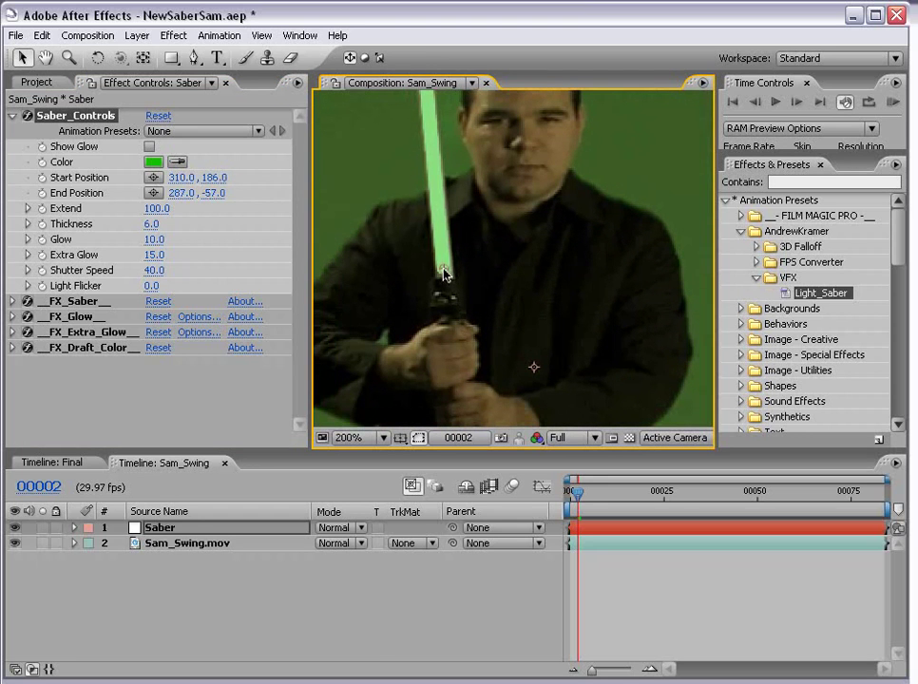
Toggle Show Glow on and off again, and reframe the view on the actor
left_click(149, 148)
left_click(513, 353)
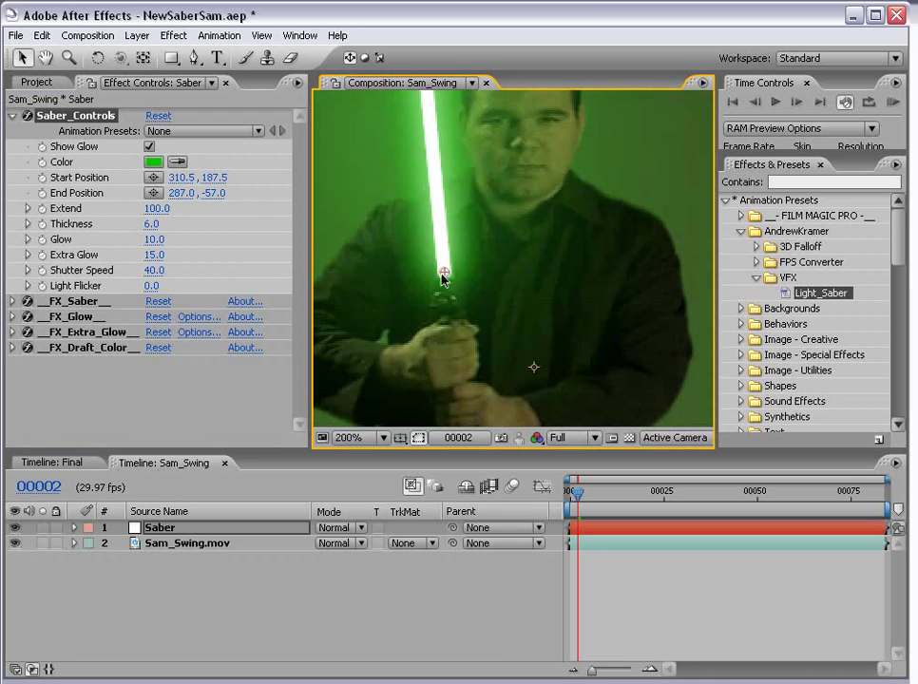
left_click(149, 149)
key("comma")
key("h")
left_click_drag(507, 198, 483, 231)
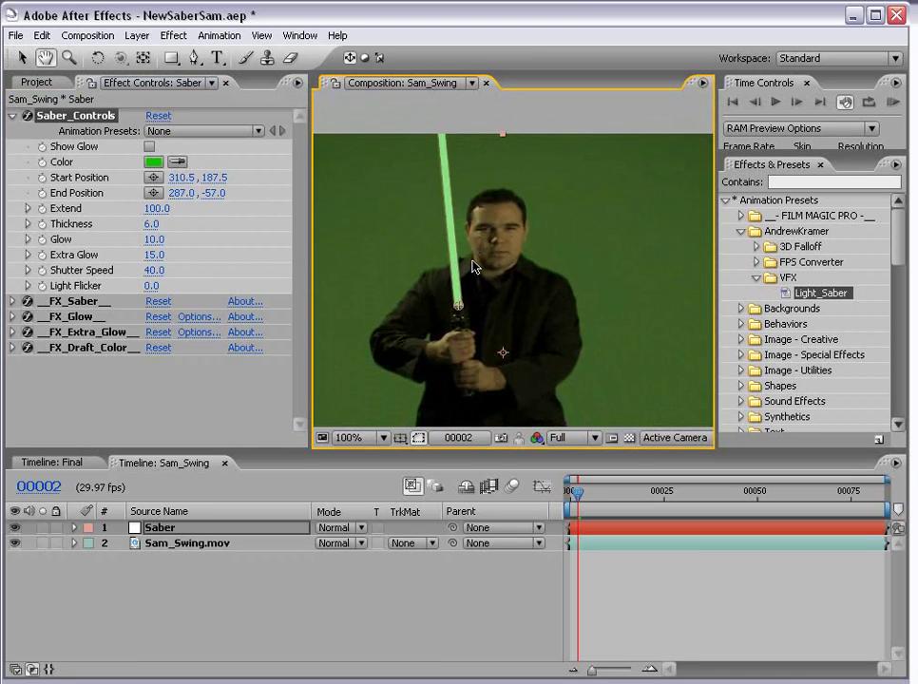
Try a light pink colour for the saber blade
left_click(152, 162)
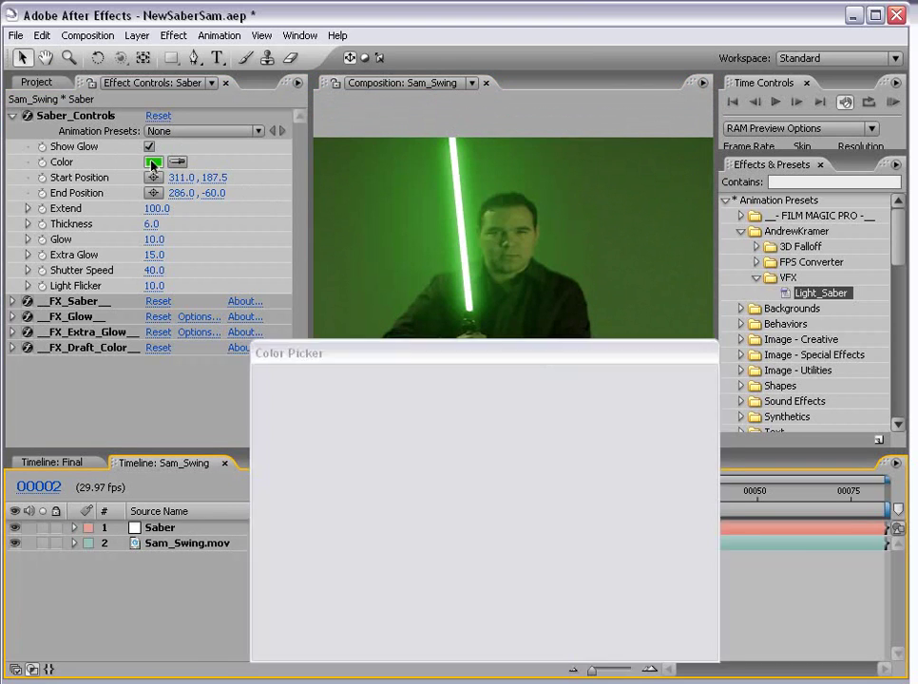
left_click_drag(394, 352, 312, 334)
left_click_drag(409, 434, 408, 412)
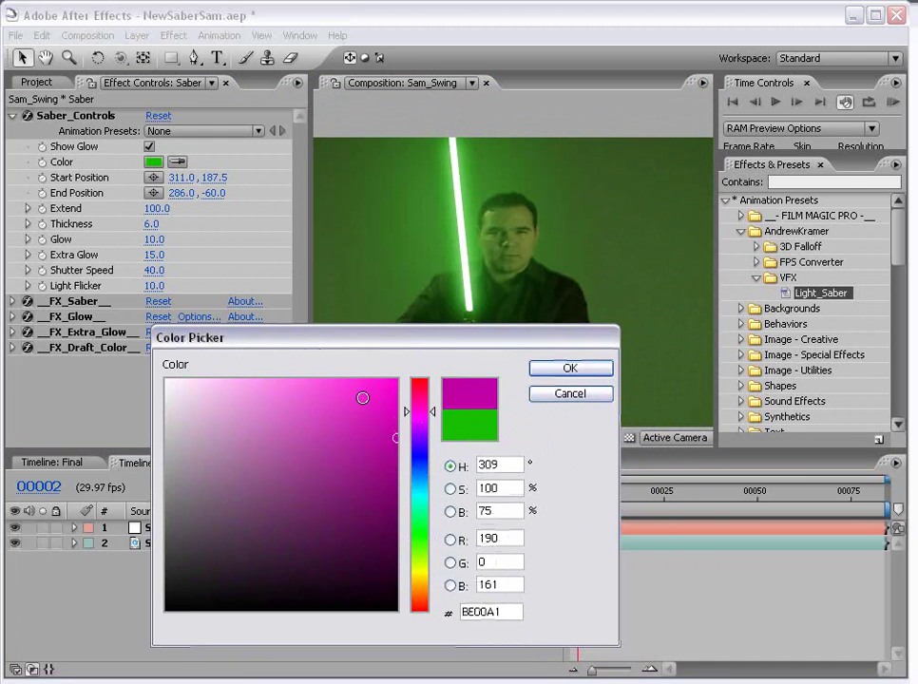
left_click(274, 378)
left_click(537, 369)
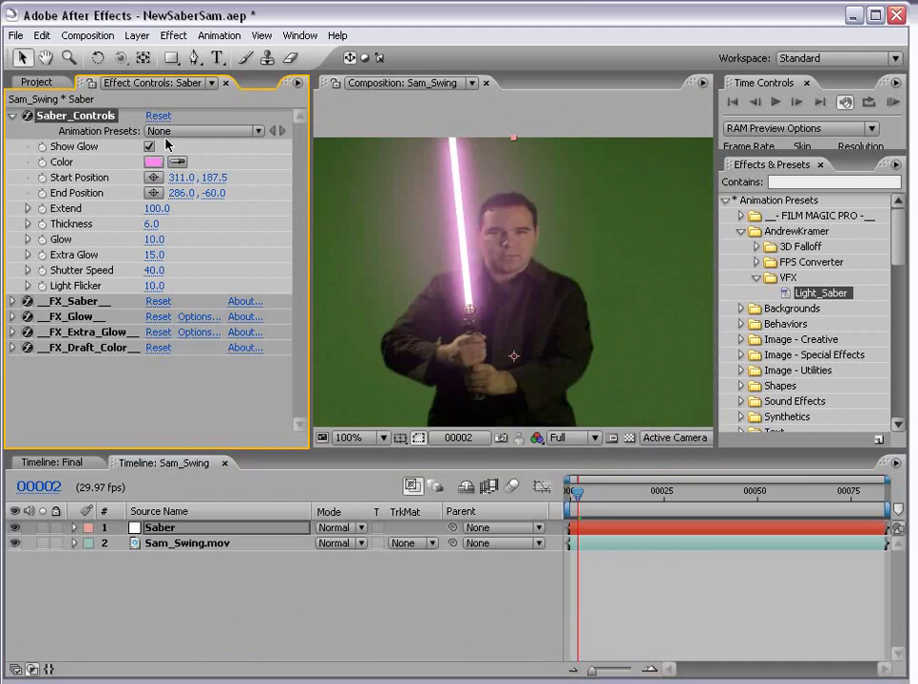
Change the blade colour to pure red FF0000
left_click(152, 162)
left_click(419, 380)
left_click(397, 379)
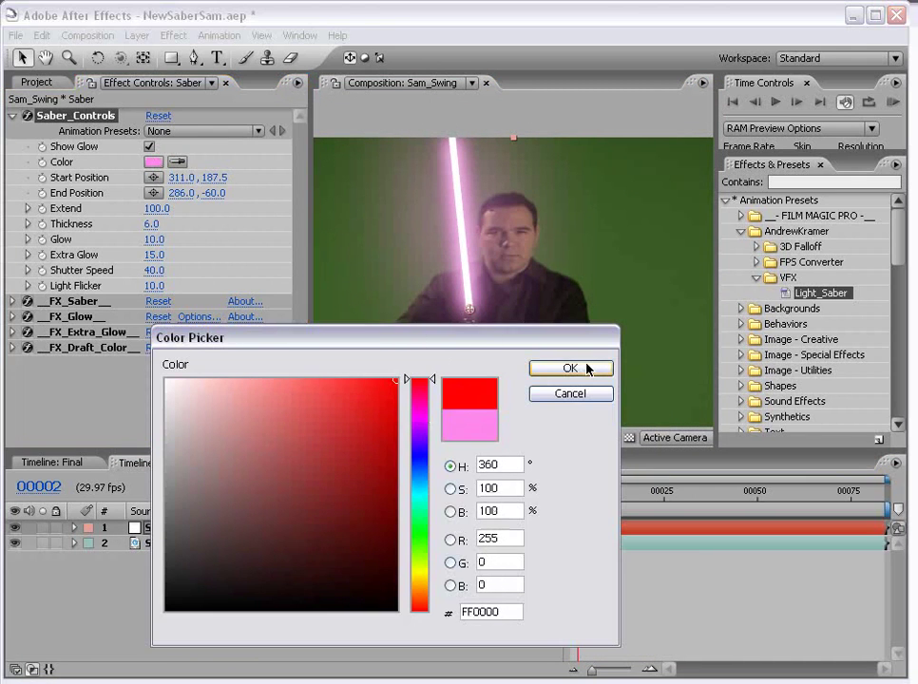
left_click(570, 369)
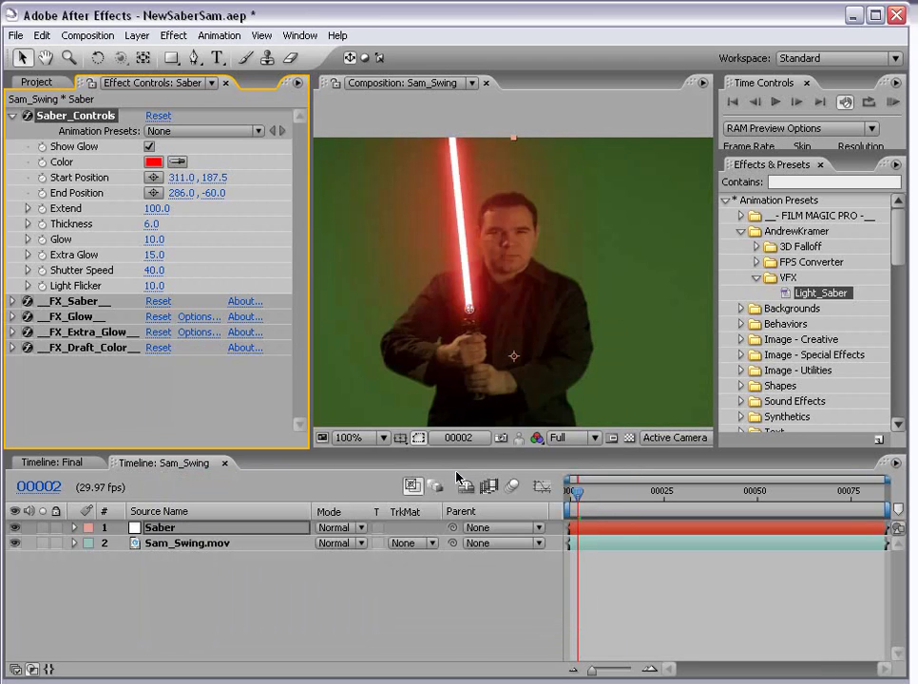
Set the blade colour to light blue 00C6FF
left_click(152, 163)
left_click(423, 499)
left_click_drag(425, 504, 425, 487)
left_click(569, 375)
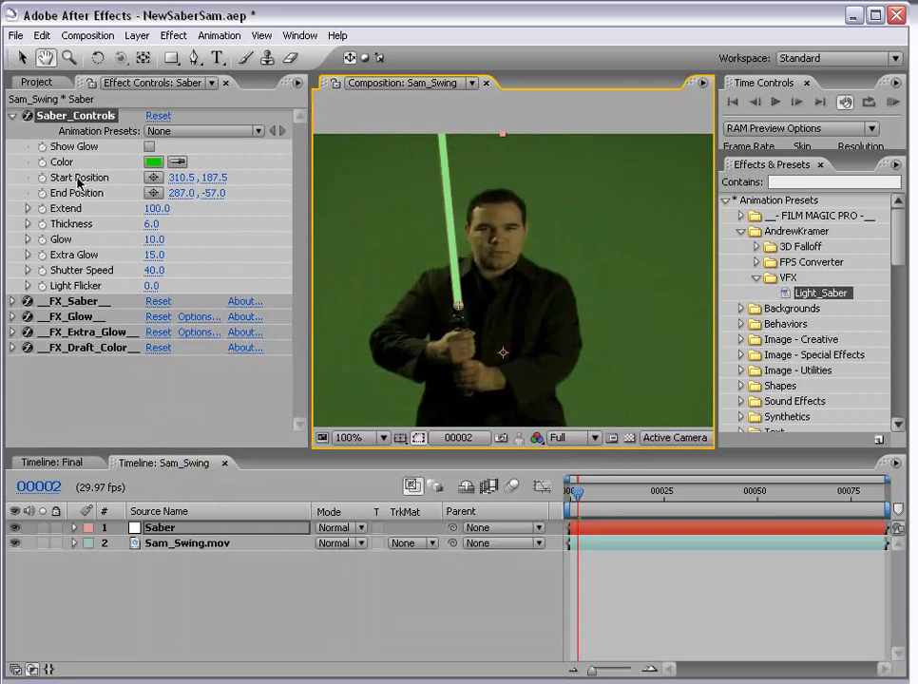
left_click(81, 183)
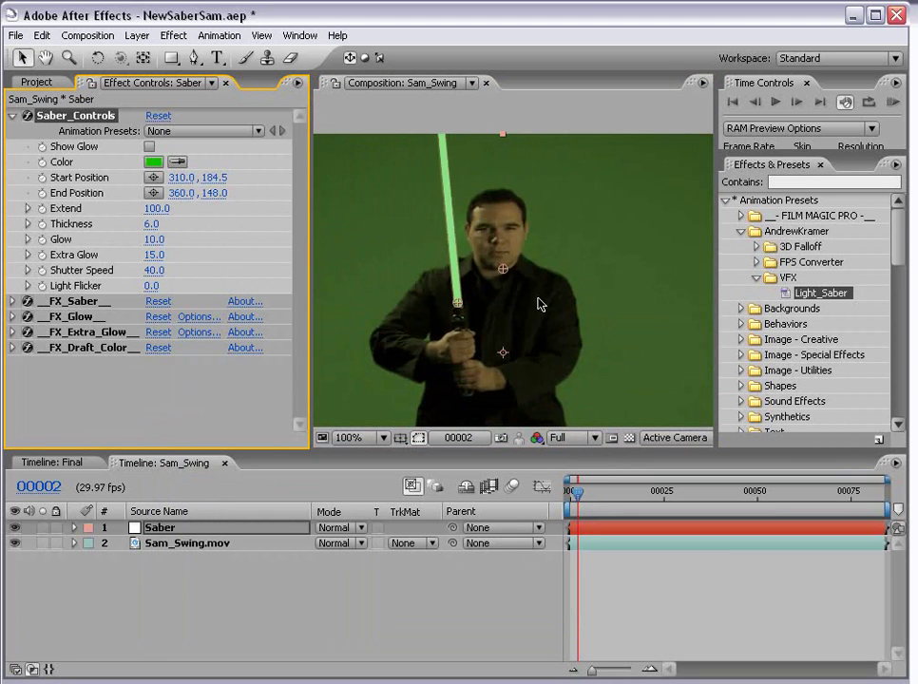
Set the blade's start at the grip (311.0, 187.5) and end past the frame top (286.0, -60.0)
key("comma")
left_click_drag(545, 332, 534, 297)
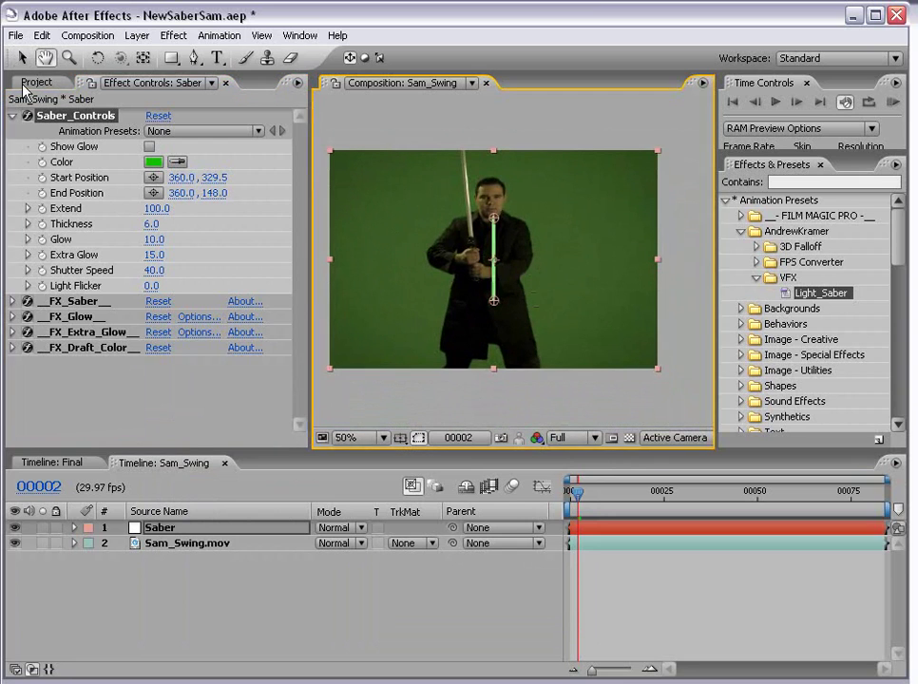
left_click(115, 423)
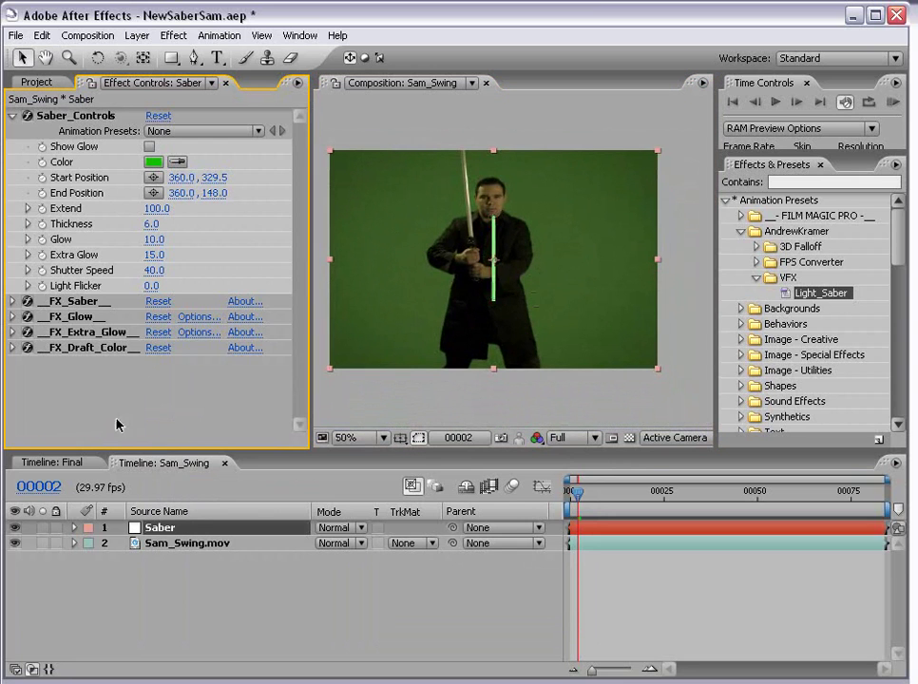
left_click(68, 116)
left_click_drag(493, 218, 465, 139)
left_click_drag(493, 300, 472, 239)
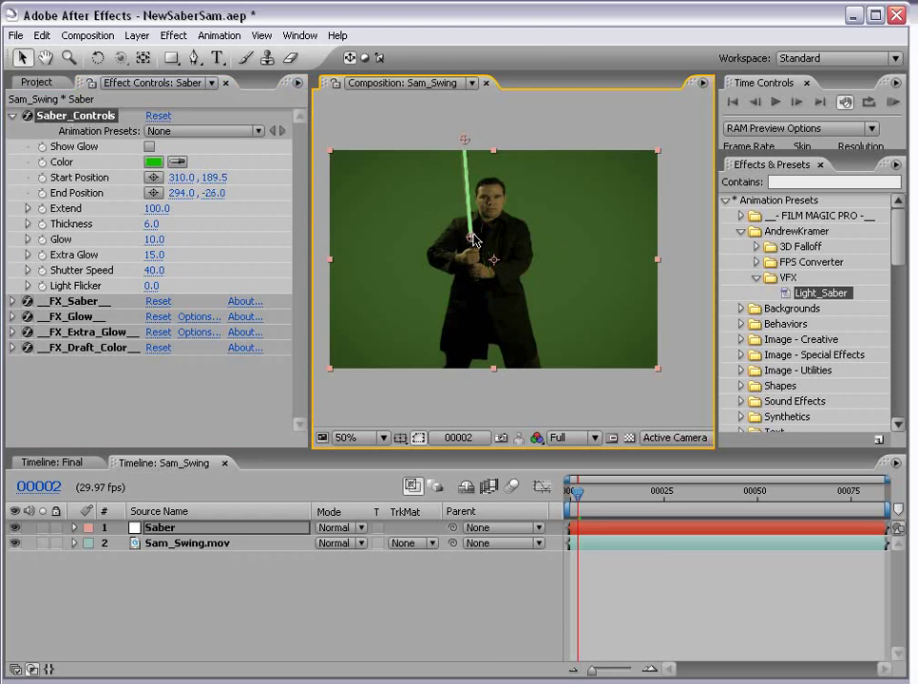
scroll(472, 238, "up", 2)
mouse_move(444, 297)
left_mouse_down()
mouse_move(484, 269)
mouse_move(446, 296)
left_mouse_up()
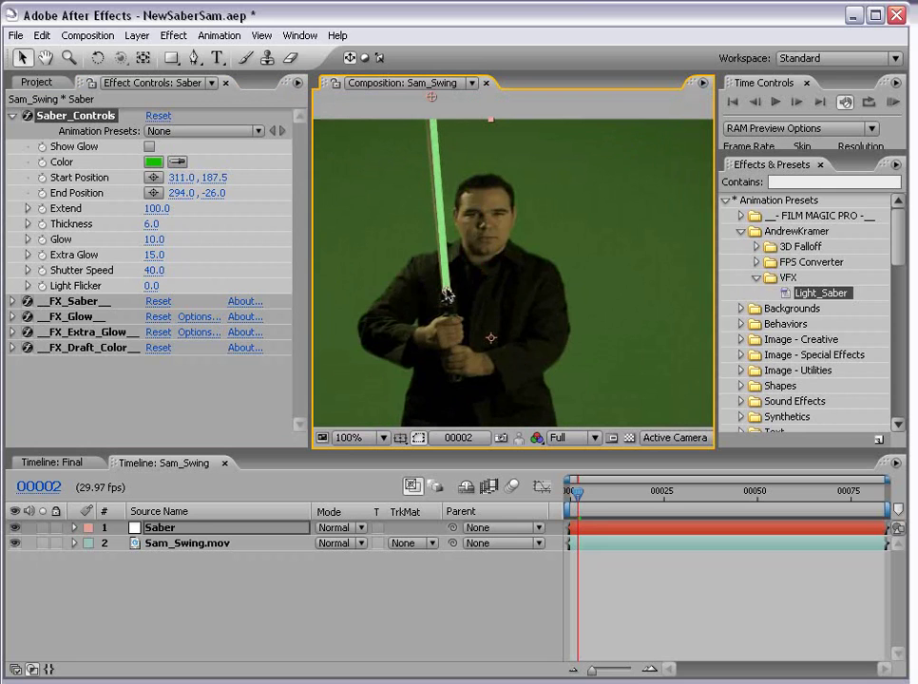
scroll(450, 198, "up", 3)
left_click_drag(436, 164, 427, 136)
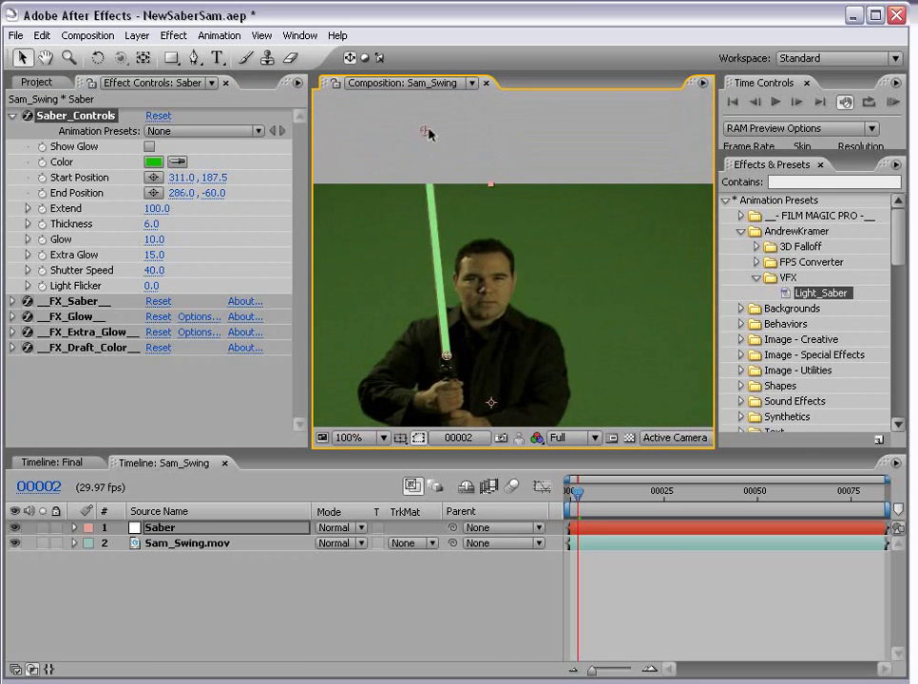
Scrub Extend down and back to 100, and turn Show Glow on
left_click(238, 240)
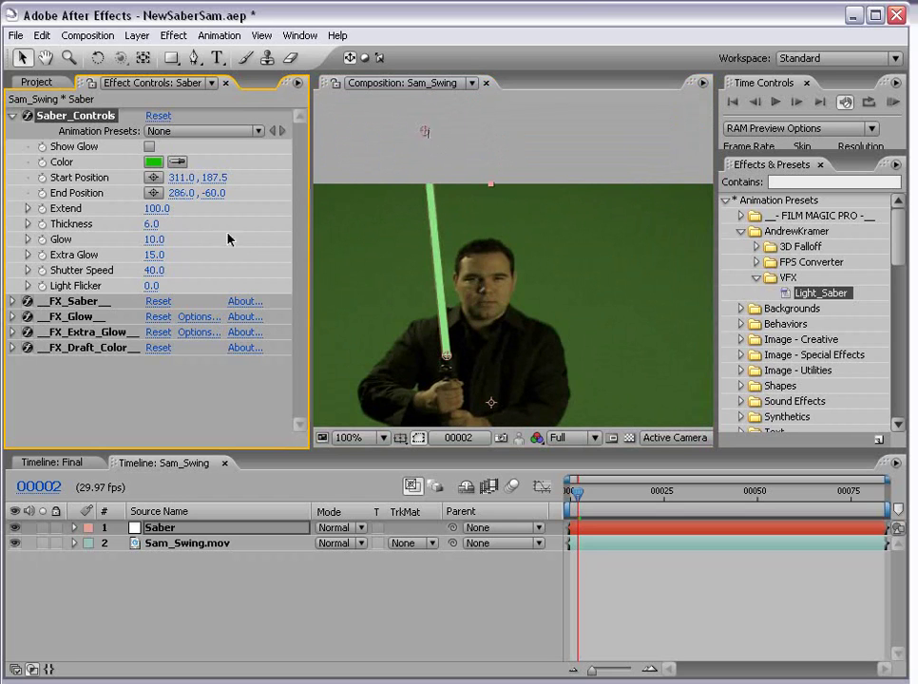
left_click_drag(154, 215, 109, 204)
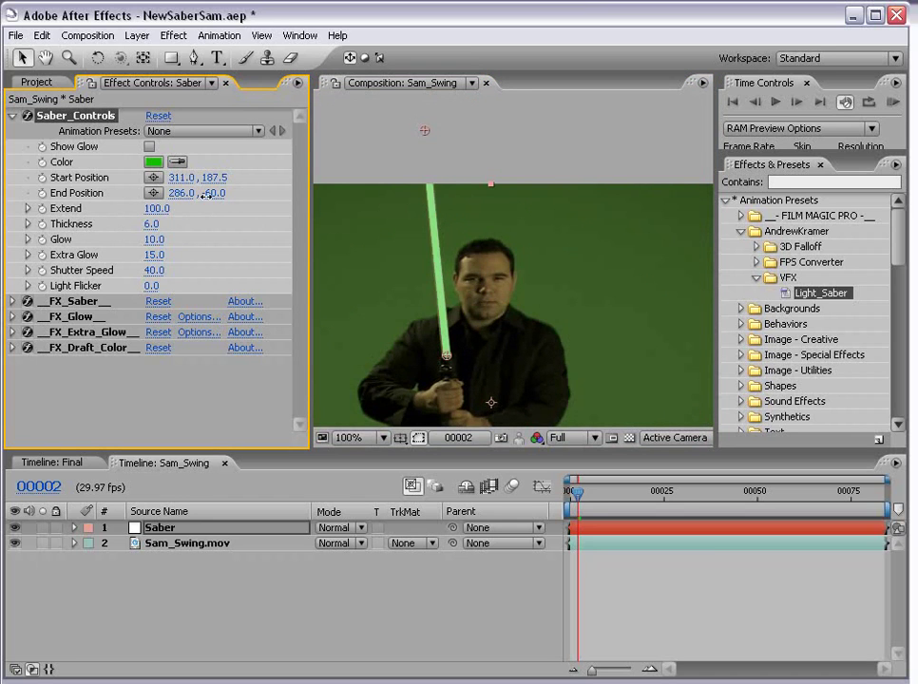
left_click(150, 146)
left_click_drag(123, 207, 204, 196)
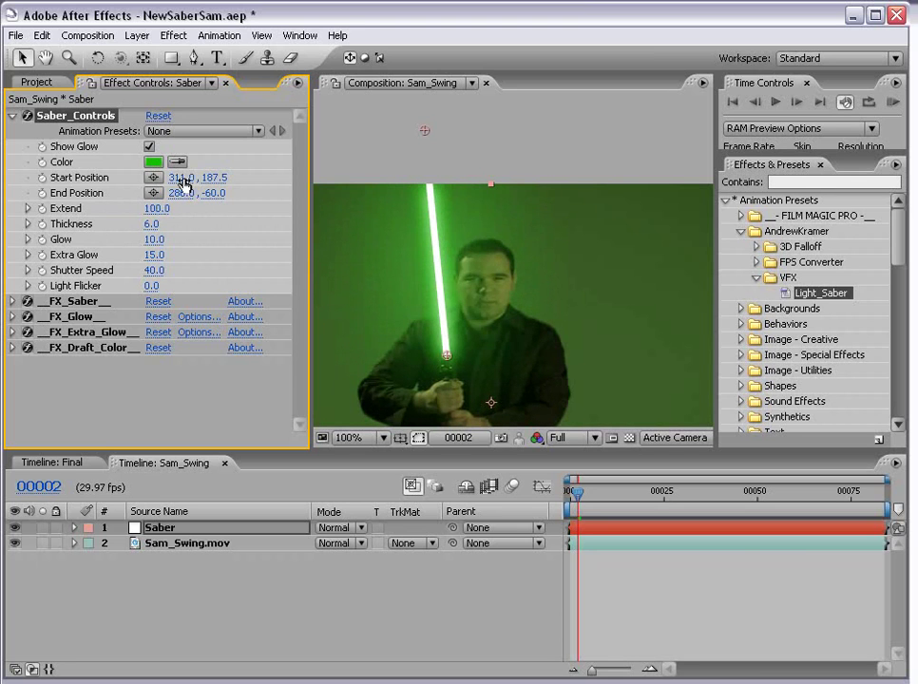
With glow off, try thicker and thinner blades, undoing back to Thickness 6.0
left_click(149, 148)
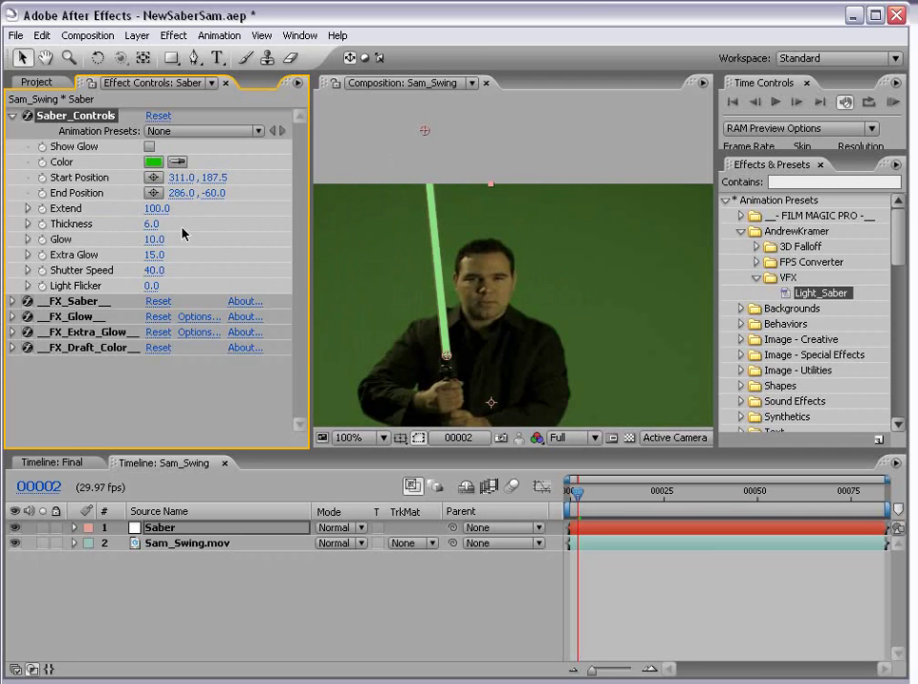
left_click_drag(151, 223, 165, 221)
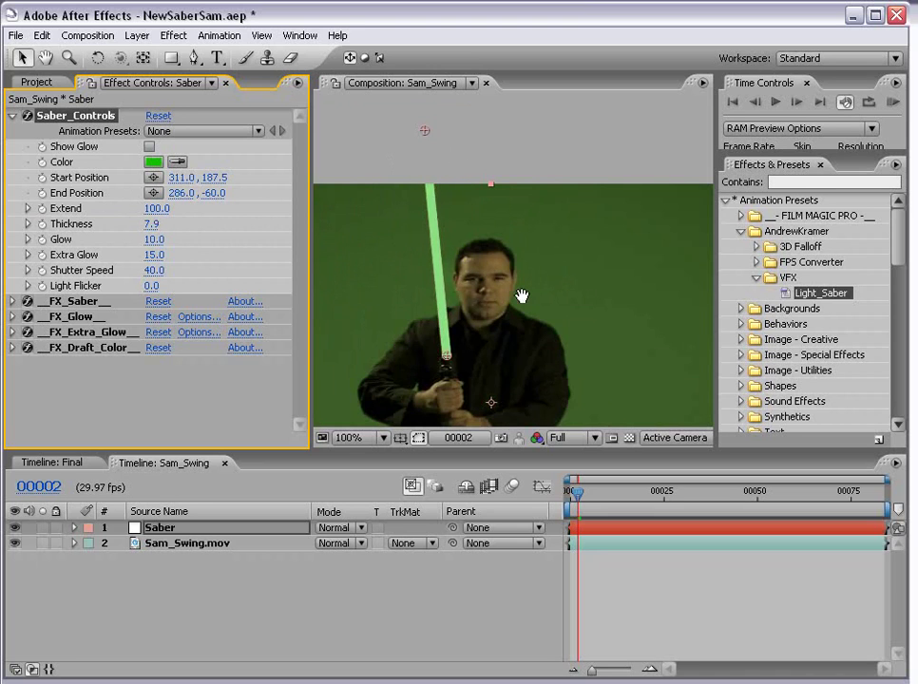
scroll(516, 294, "up", 1)
left_click_drag(151, 224, 119, 223)
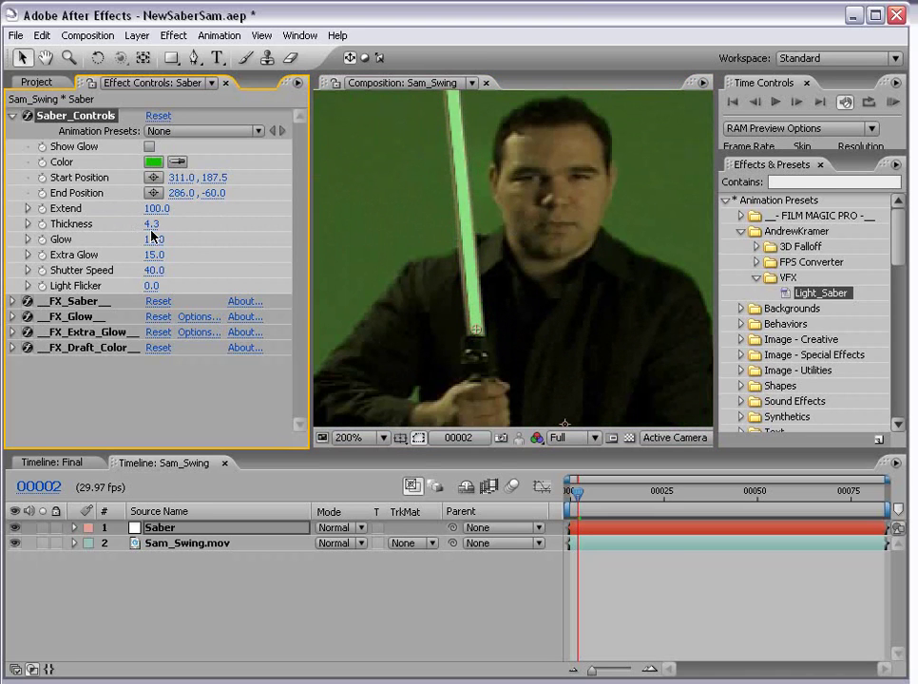
key("ctrl+z")
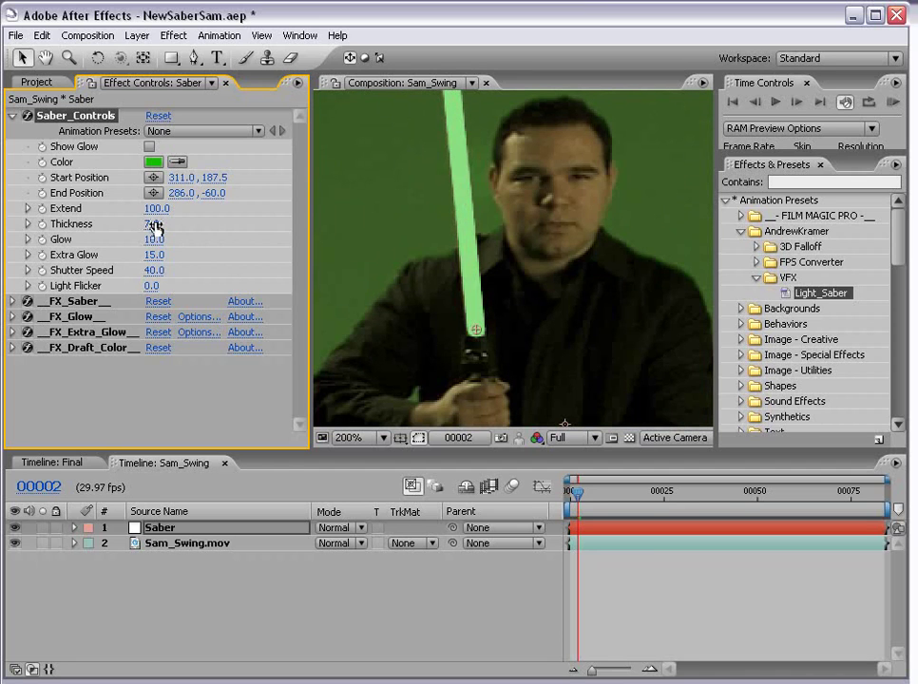
left_click_drag(151, 224, 188, 228)
key("ctrl+z")
scroll(529, 273, "down", 1)
left_click_drag(516, 241, 359, 267)
key("v")
key("ctrl+z")
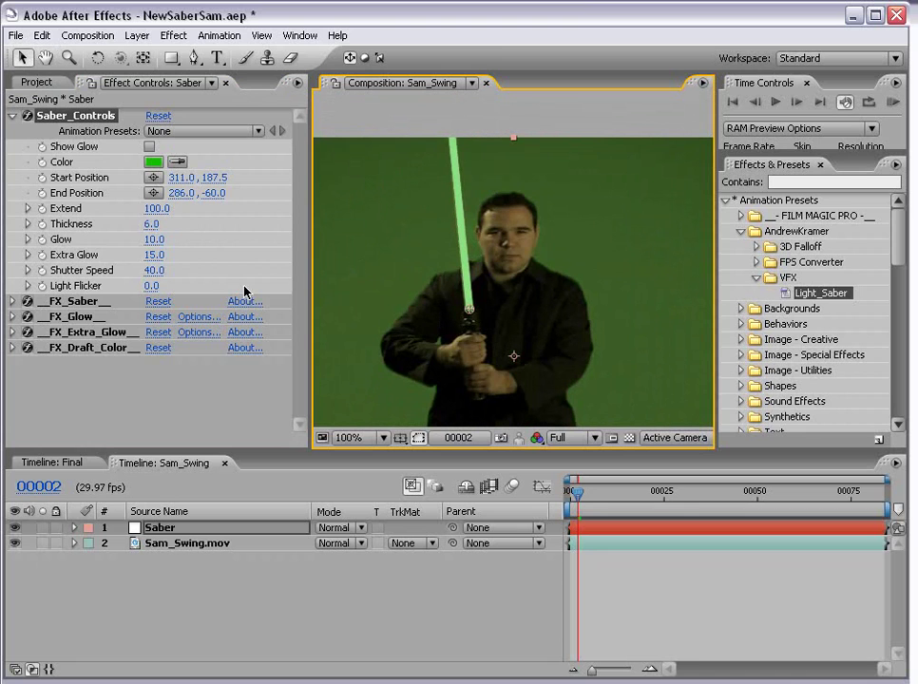
Turn Show Glow on, set Extra Glow to 15 and Light Flicker to 10
left_click(149, 147)
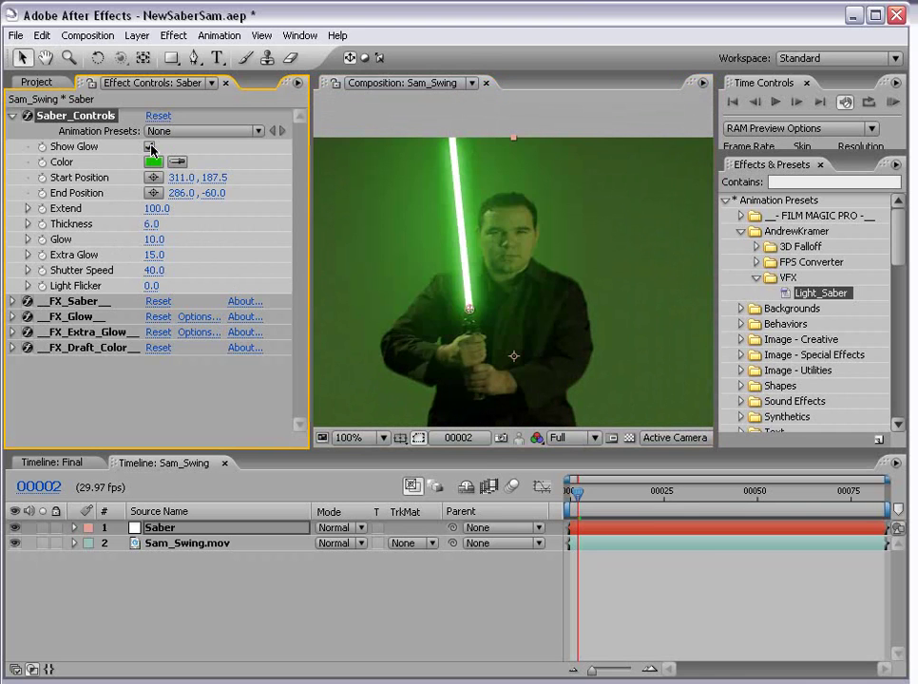
mouse_move(153, 239)
left_mouse_down()
mouse_move(259, 234)
mouse_move(45, 255)
mouse_move(147, 254)
left_mouse_up()
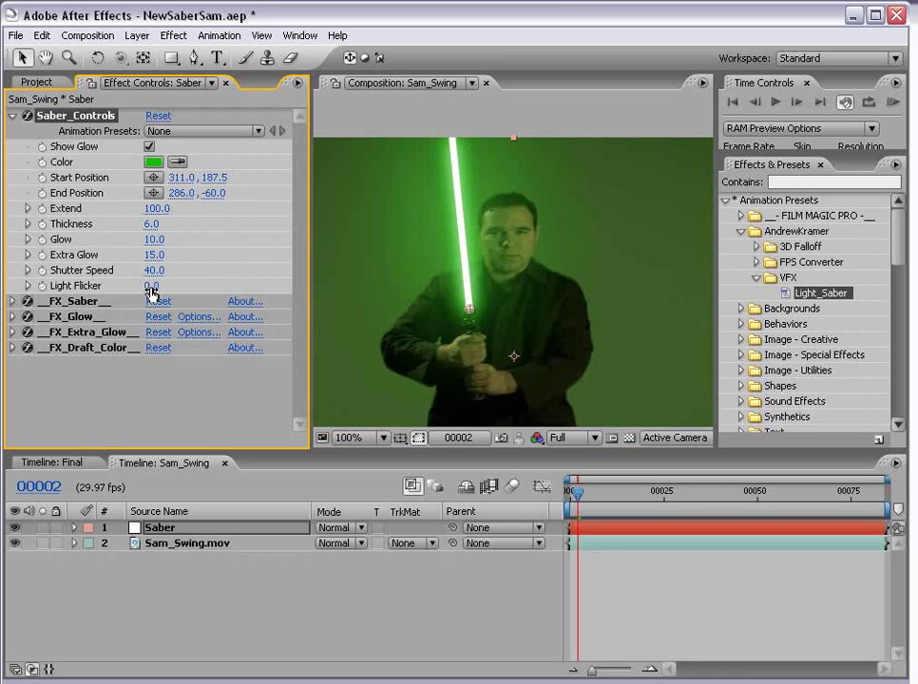
left_click_drag(151, 294, 285, 212)
Hide the Sam_Swing.mov footage and RAM-preview the saber alone
left_click(14, 543)
left_click(582, 571)
key("KP_0")
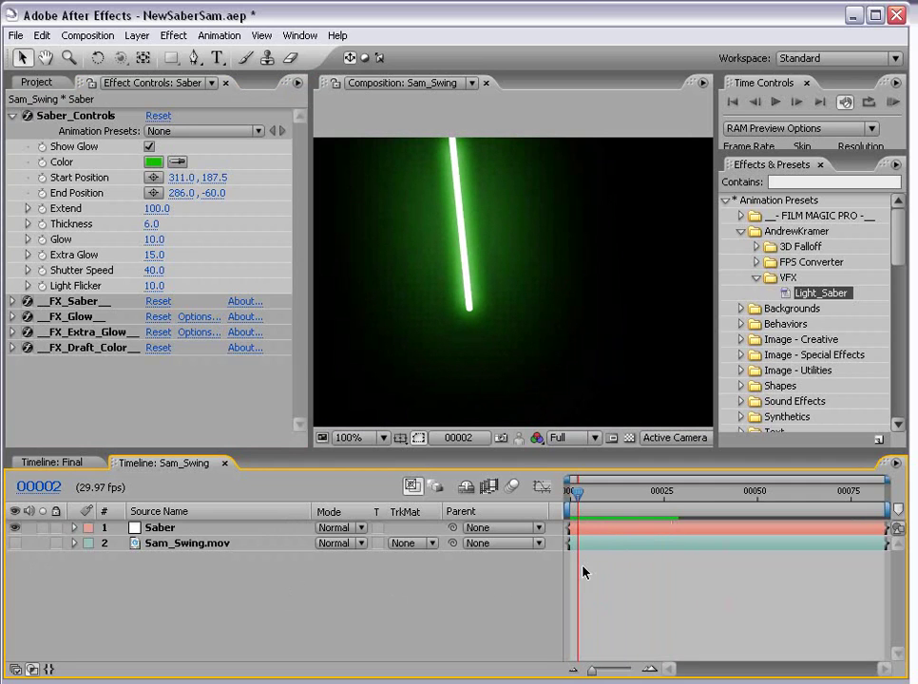
Show Sam_Swing.mov again, zero Light Flicker and Extra Glow, tilt the blade, then raise Extra Glow slightly
left_click(14, 542)
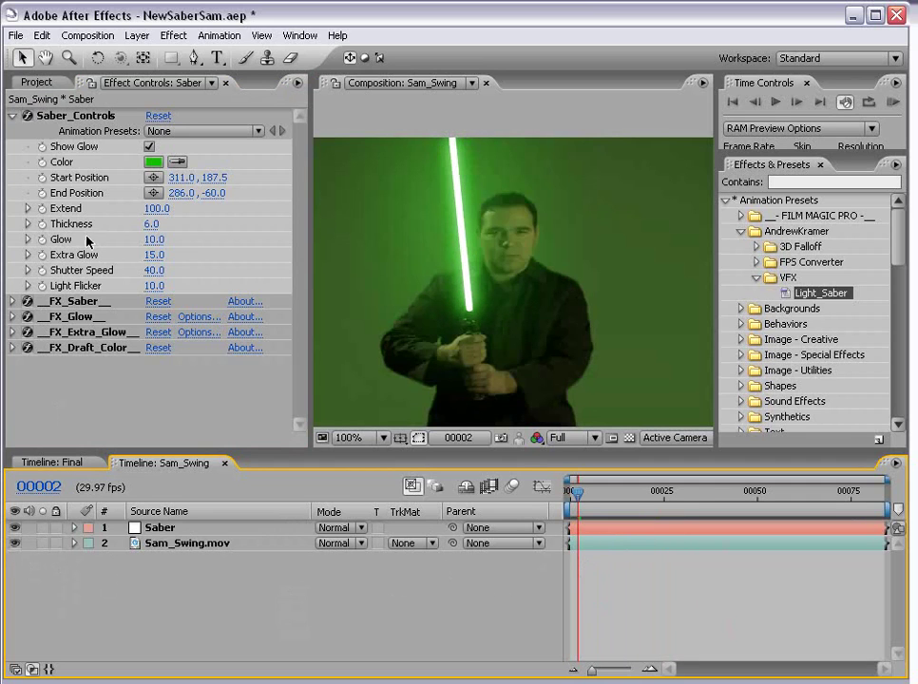
left_click(153, 285)
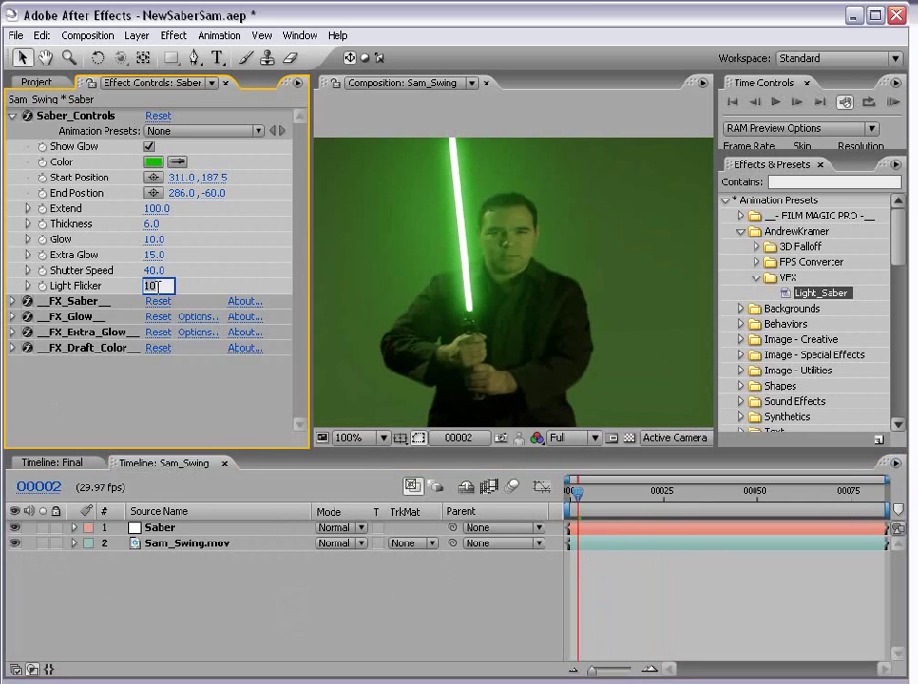
type("0")
key("Return")
left_click(154, 254)
type("0")
key("Return")
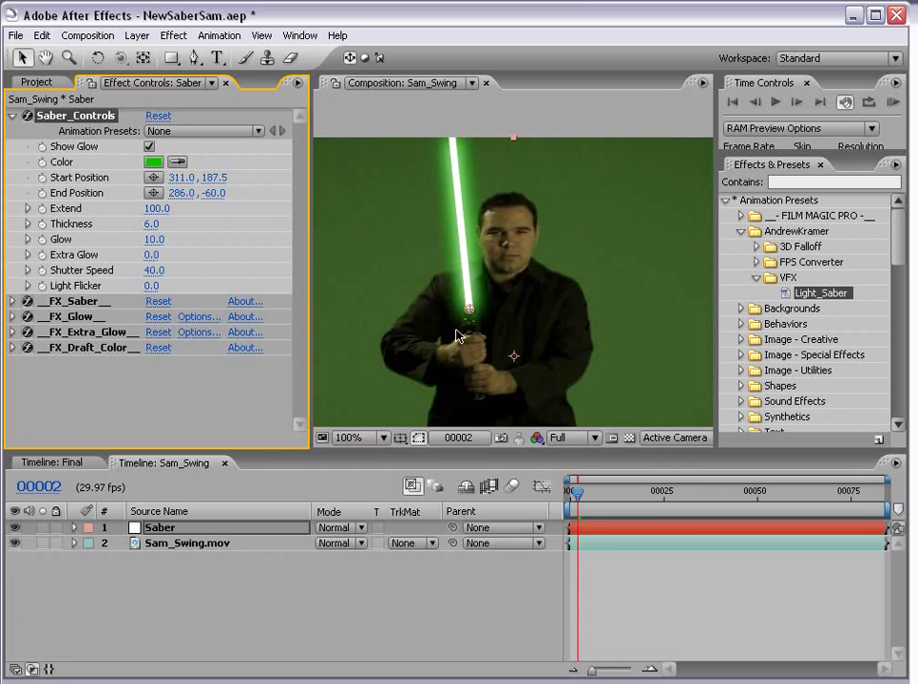
mouse_move(468, 309)
left_mouse_down()
mouse_move(541, 277)
mouse_move(468, 309)
left_mouse_up()
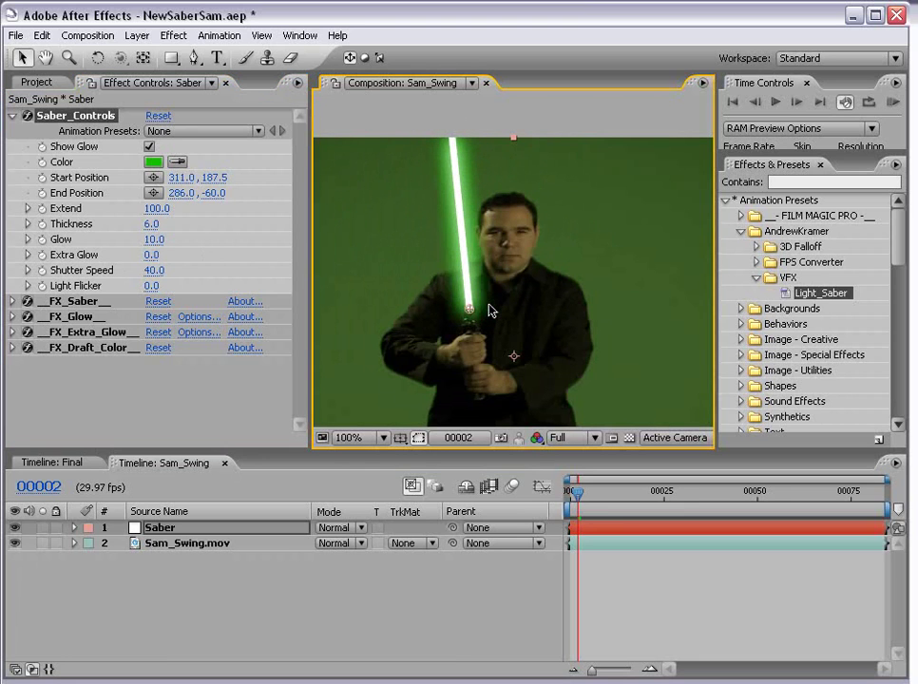
left_click_drag(150, 254, 213, 257)
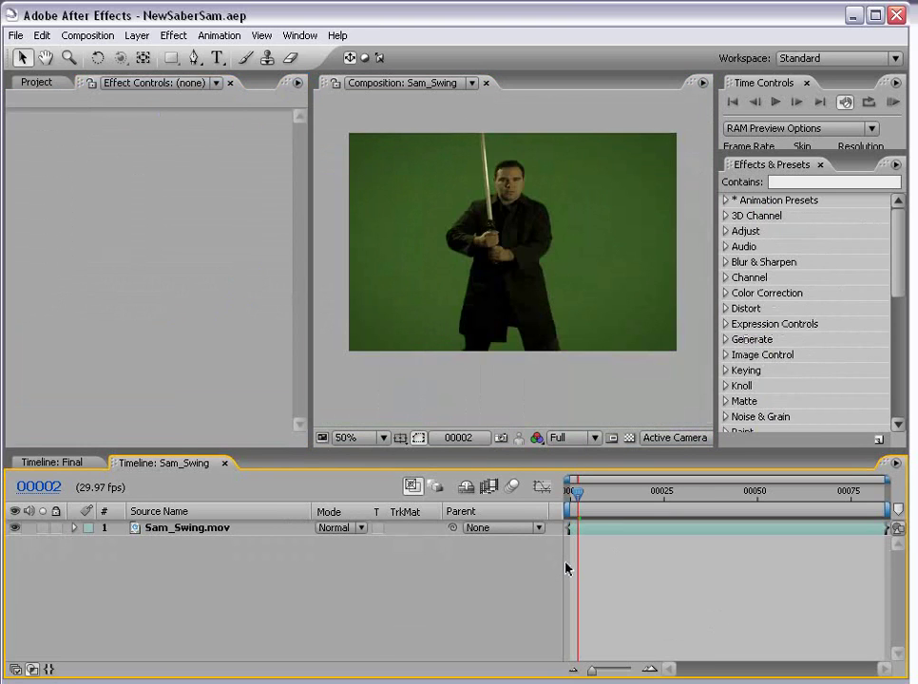
Create a new white solid layer named Green Saber
left_click(137, 35)
mouse_move(142, 55)
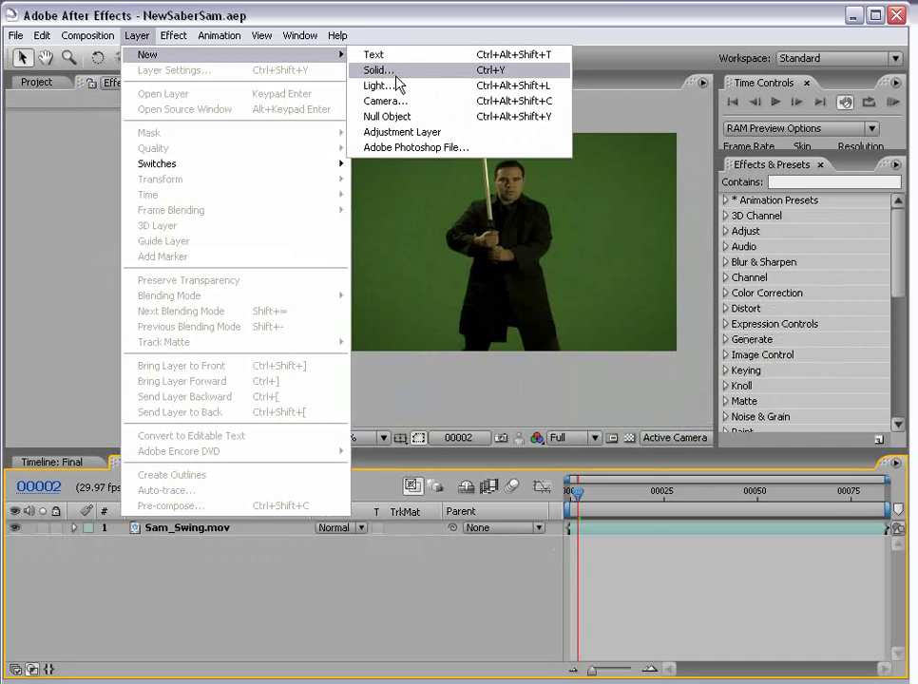
left_click(397, 70)
type("Green Saber")
left_click_drag(458, 275, 337, 282)
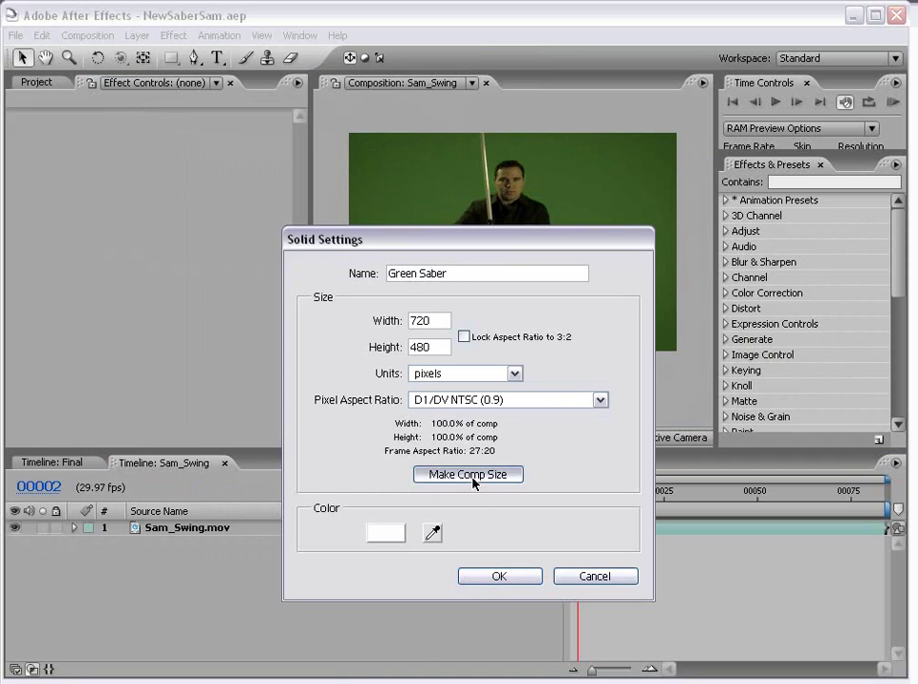
left_click(500, 577)
left_click(675, 580)
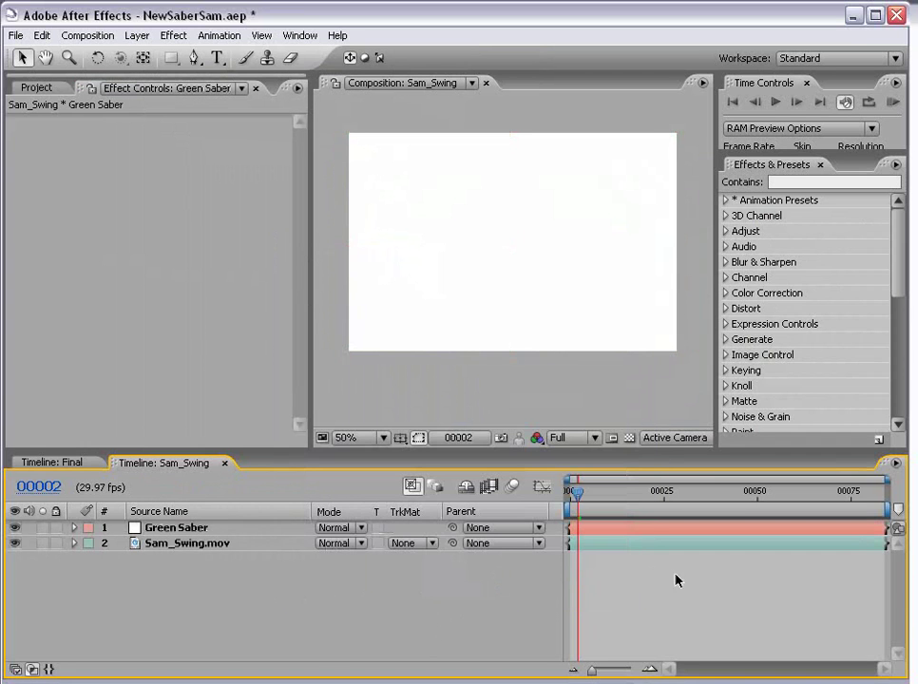
Expand Animation Presets > AndrewKramer > VFX and open the 7.0 preset folder in Explorer
left_click(726, 202)
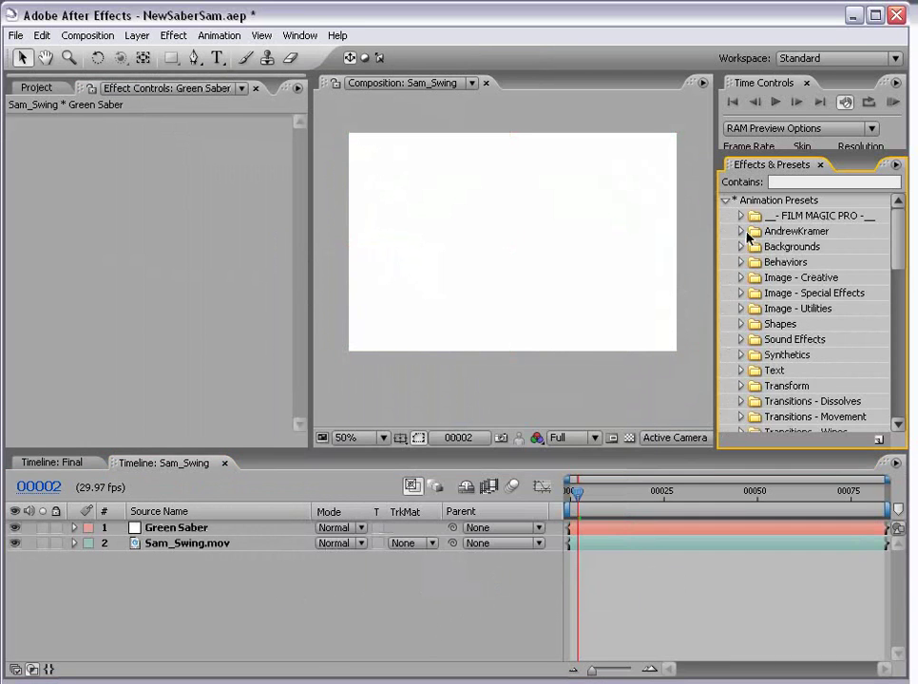
left_click(741, 232)
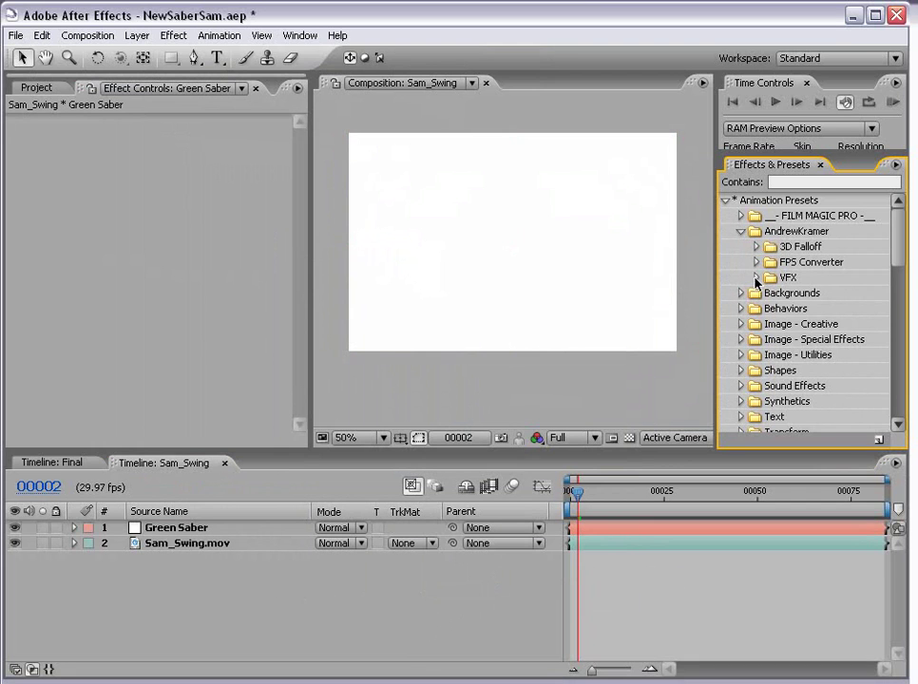
left_click(756, 277)
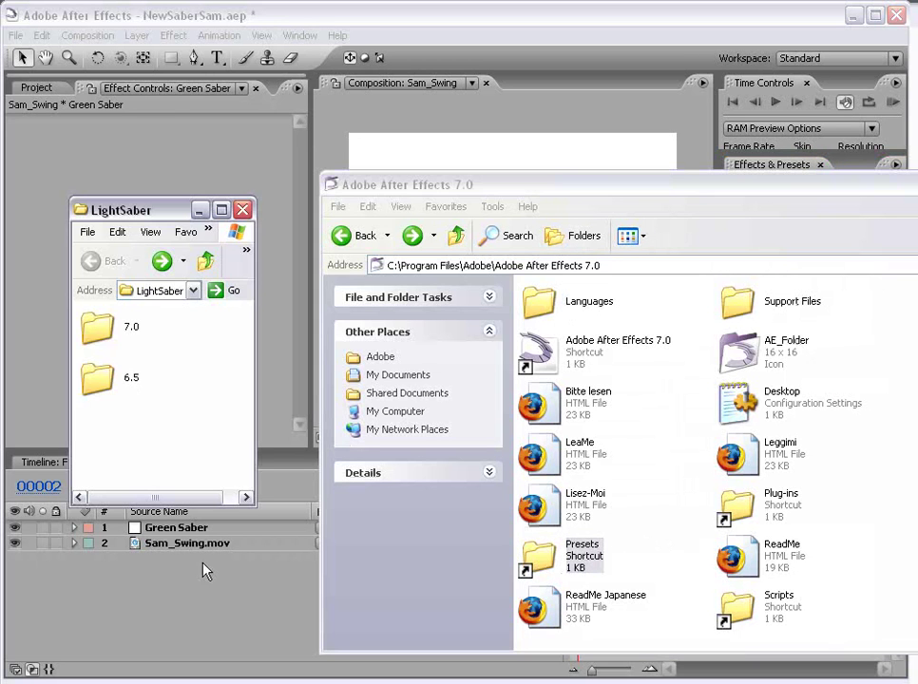
left_click(131, 328)
left_click(127, 382)
double_click(97, 328)
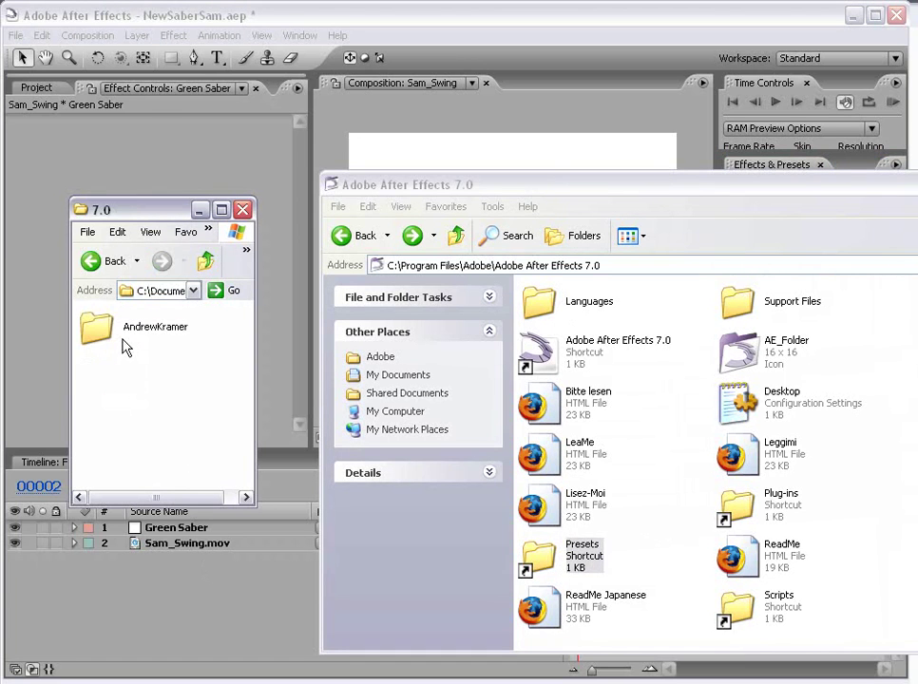
left_click(102, 335)
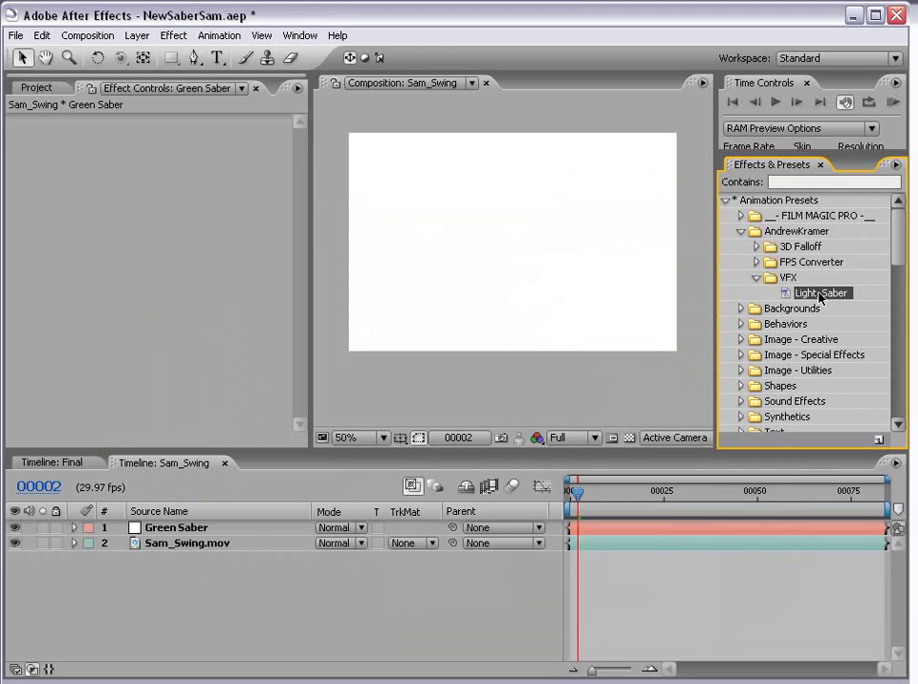
Apply the Light_Saber preset to Green Saber and enable Start and End Position keyframes
left_click_drag(818, 295, 533, 276)
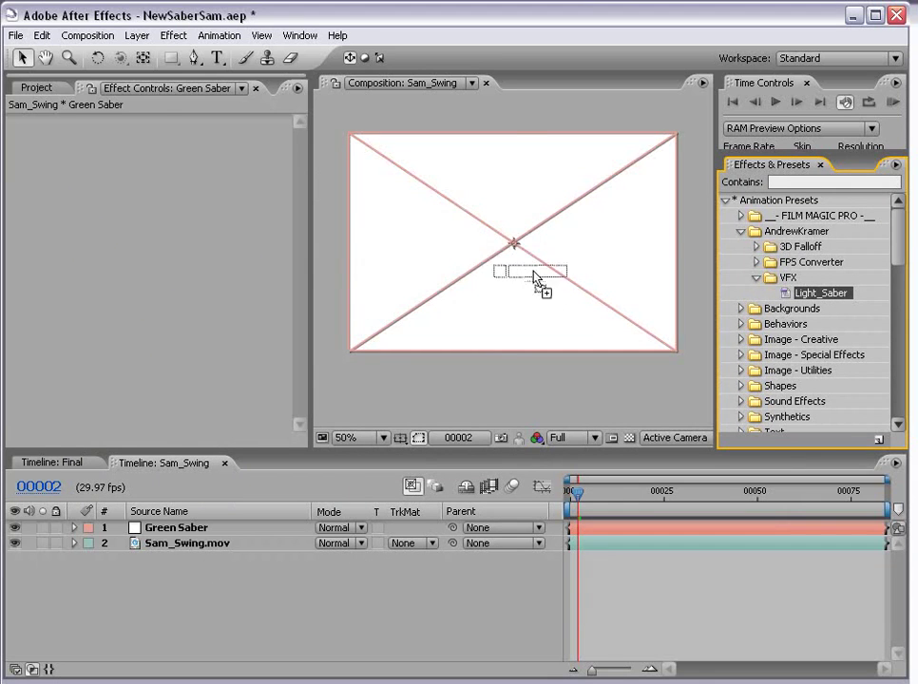
left_click(512, 392)
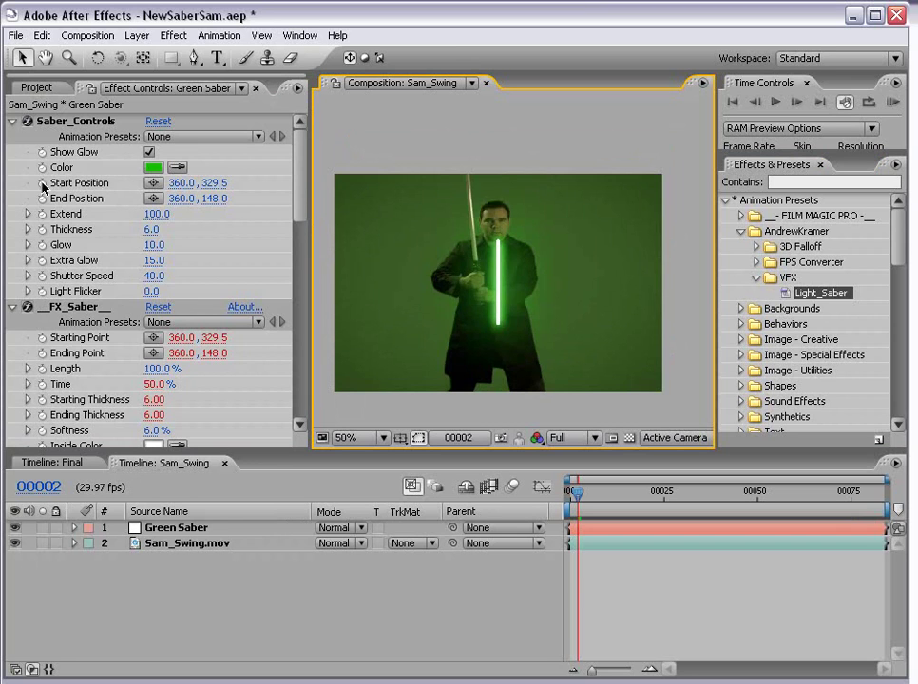
left_click(43, 185)
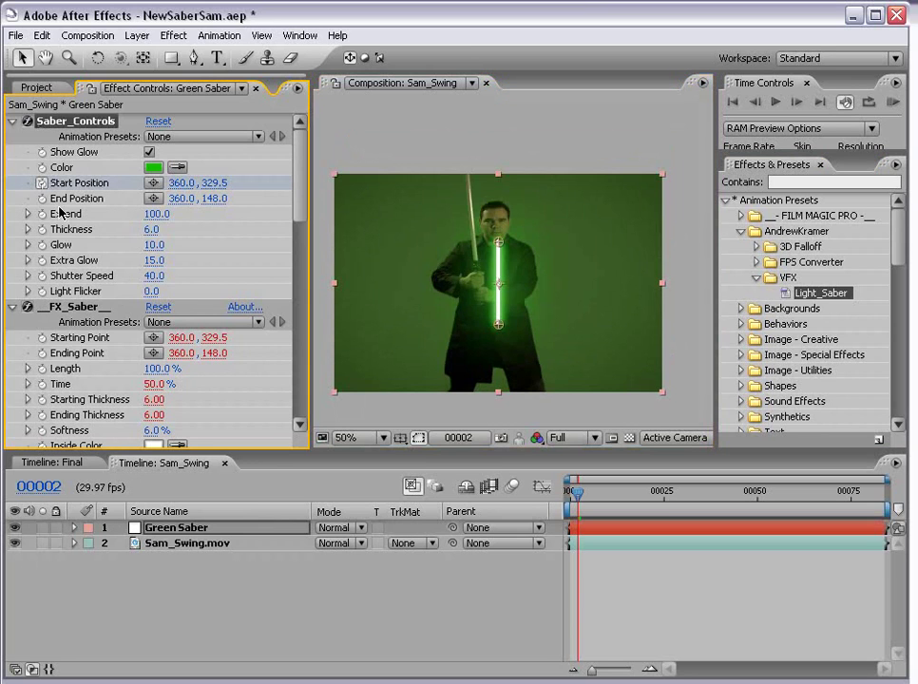
left_click(43, 199)
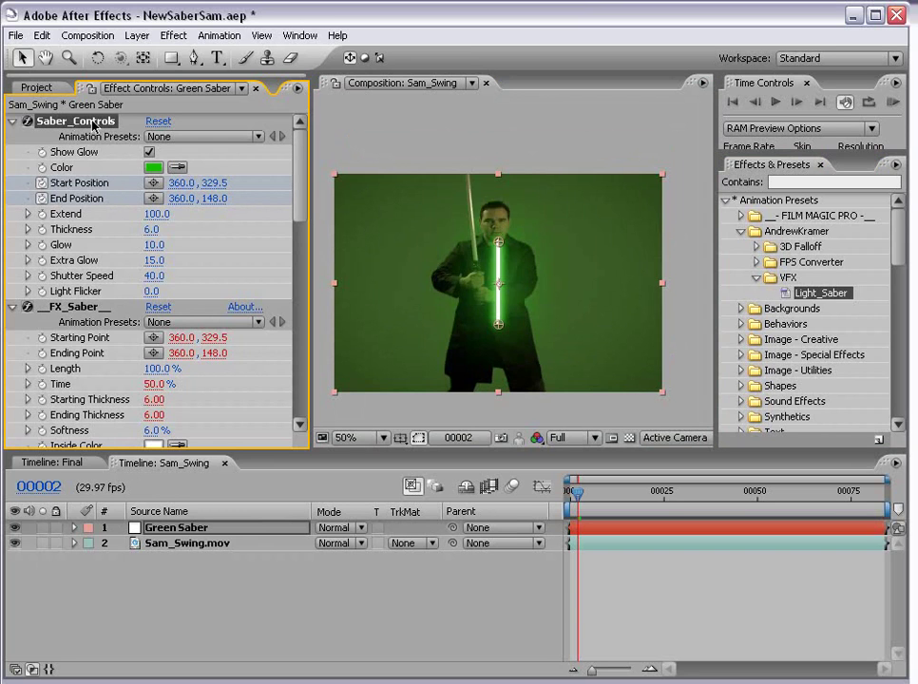
Place the blade along the stick, from 310.0, 184.5 to 283.0, -65.0
left_click_drag(501, 245, 468, 153)
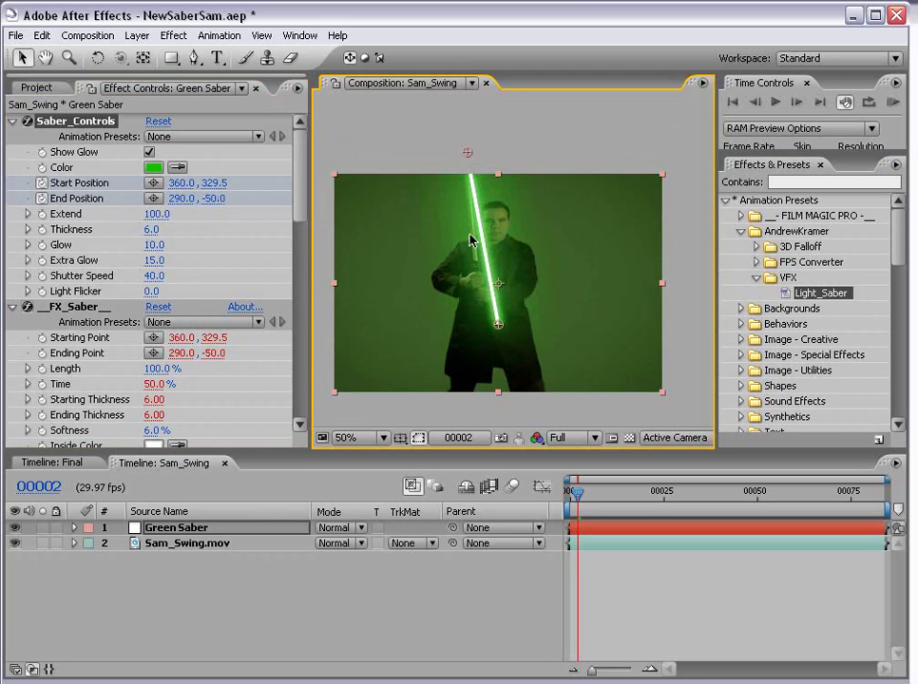
scroll(477, 201, "up", 2)
left_click_drag(506, 371, 459, 239)
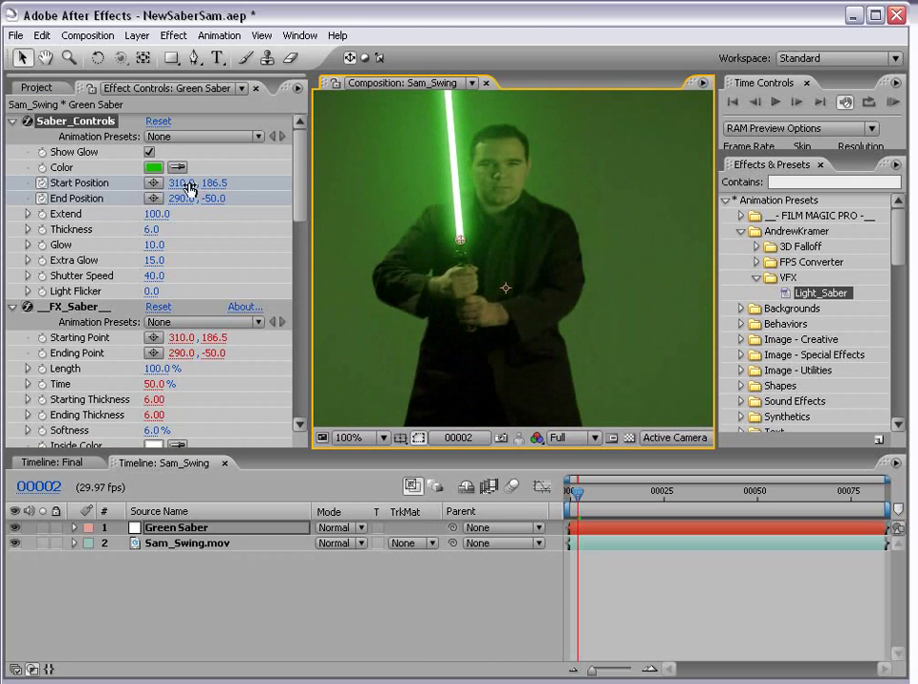
mouse_move(463, 246)
left_mouse_down()
mouse_move(506, 241)
mouse_move(462, 244)
left_mouse_up()
scroll(475, 295, "up", 3)
left_click_drag(452, 179, 446, 166)
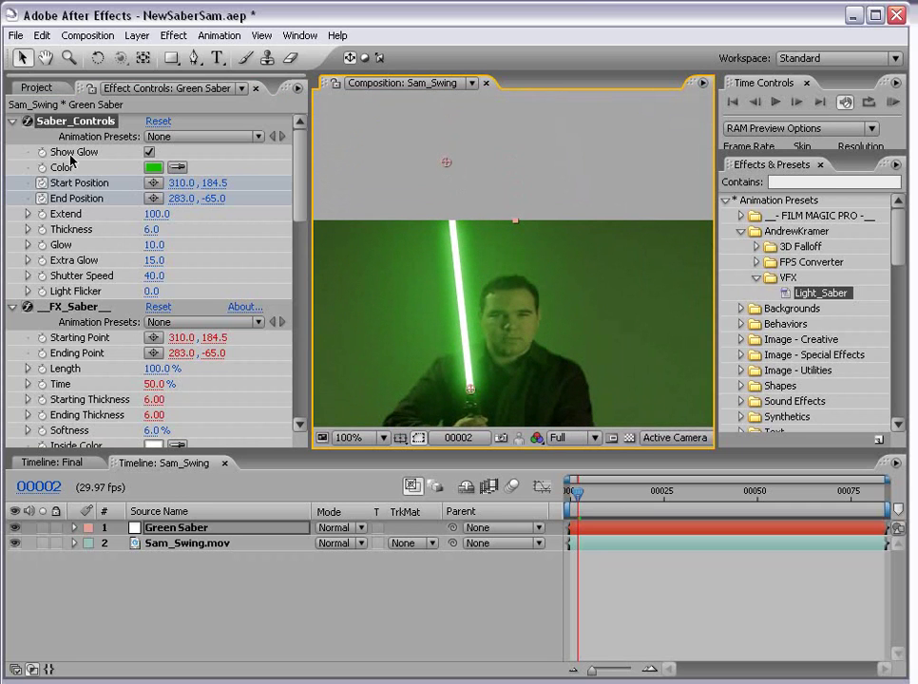
Turn off Show Glow and nudge the blade tip and base into alignment
left_click(149, 152)
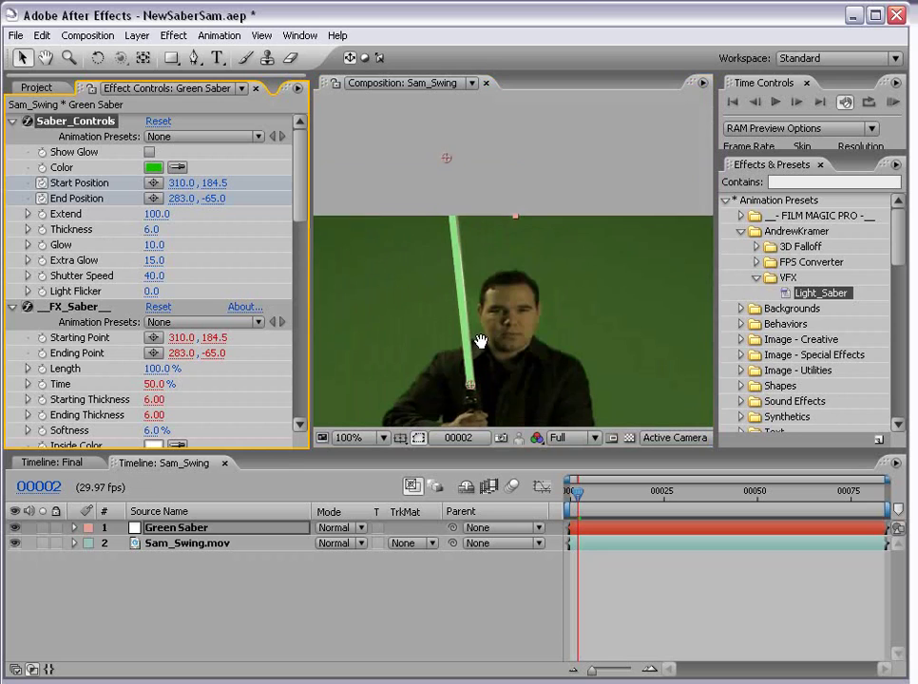
left_click_drag(446, 163, 447, 161)
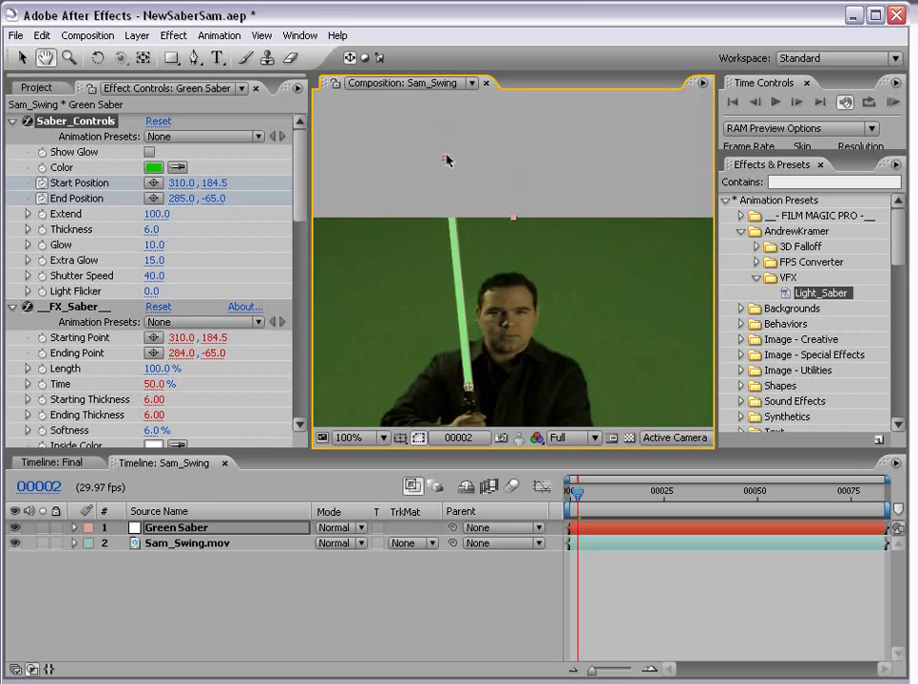
key("Right")
key("Right")
key("h")
left_click_drag(487, 383, 465, 300)
key("Right")
key("v")
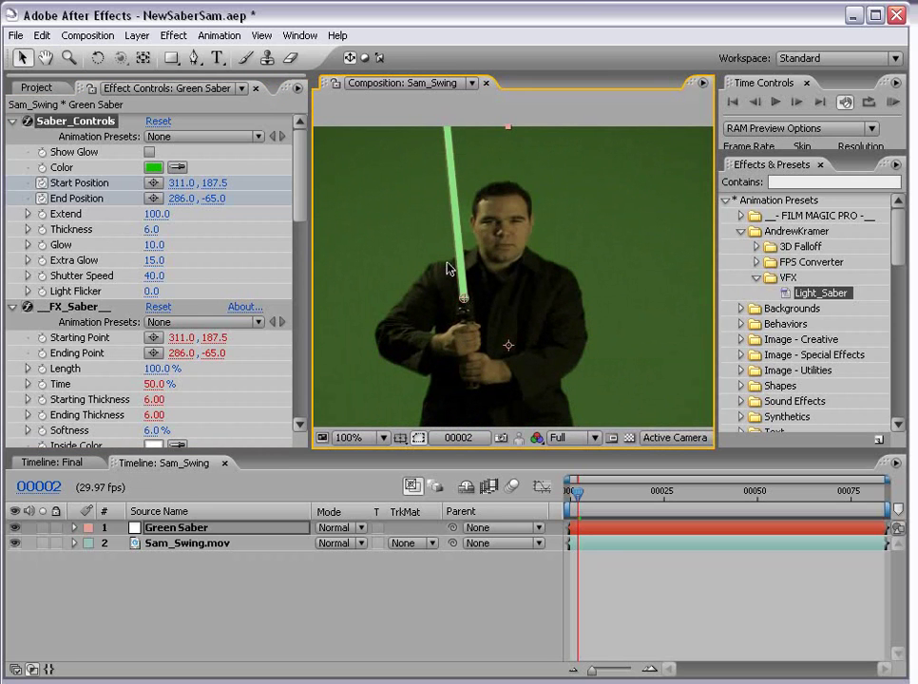
On frame 3, move the blade base to follow the hilt and reveal keyframes with U
key("Page_Down")
left_click_drag(465, 302, 469, 303)
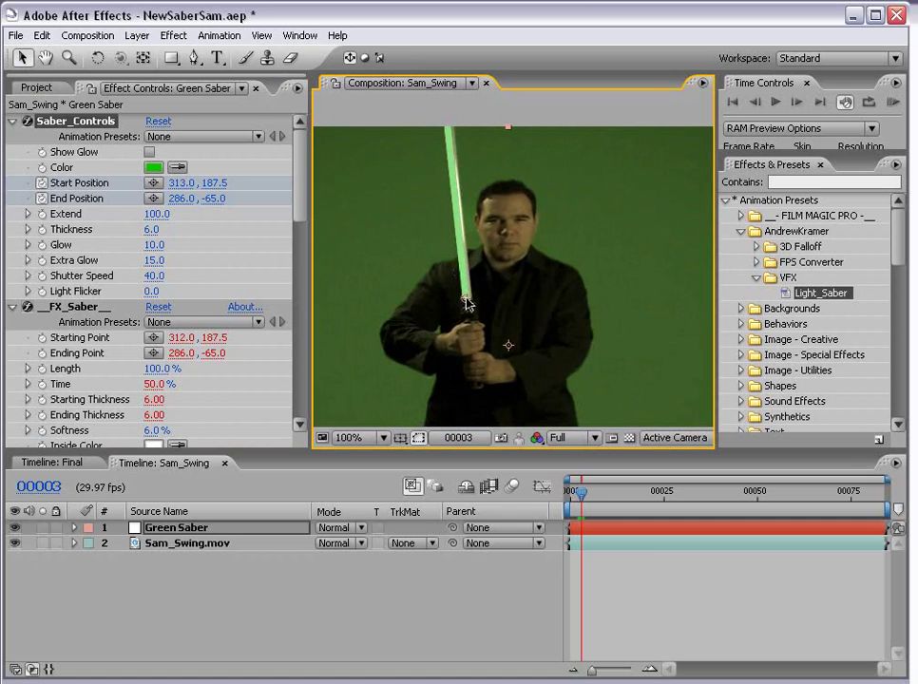
scroll(462, 220, "up", 3)
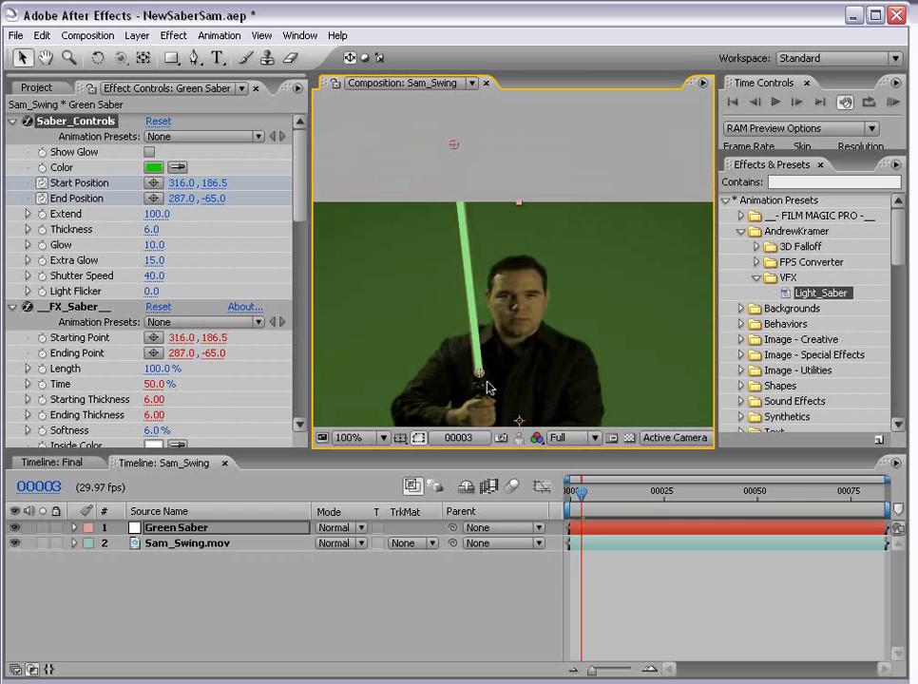
left_click(593, 529)
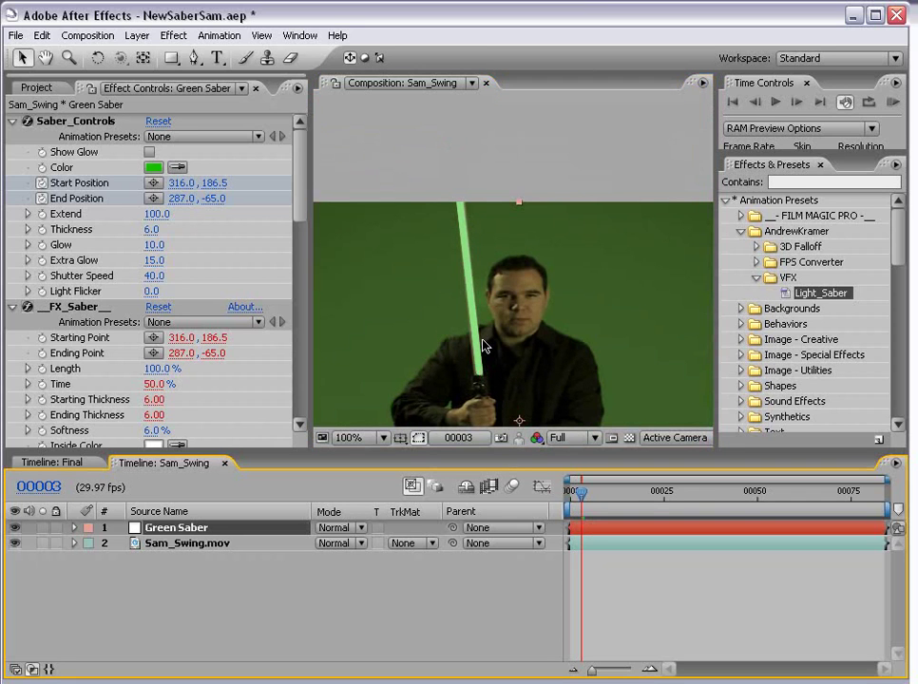
key("u")
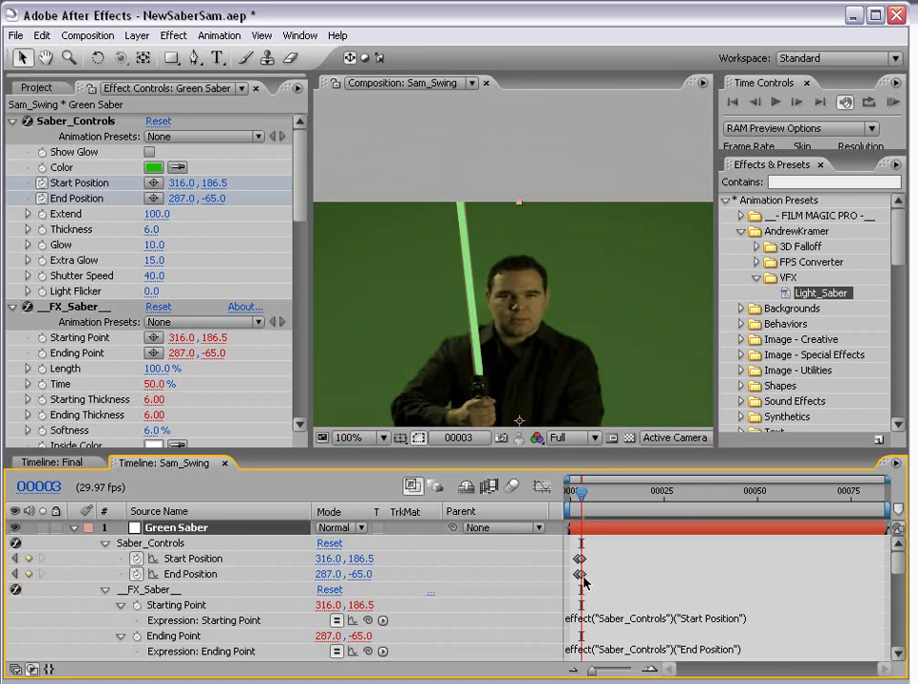
Keyframe the blade's base and tip onto the stick for frames 4 through 8
key("equal")
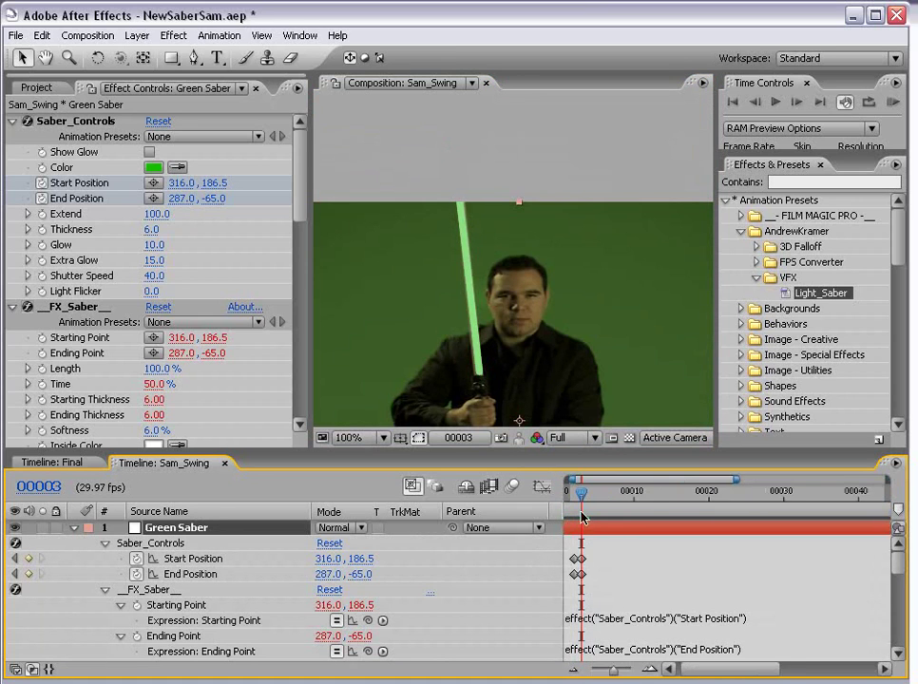
key("Page_Down")
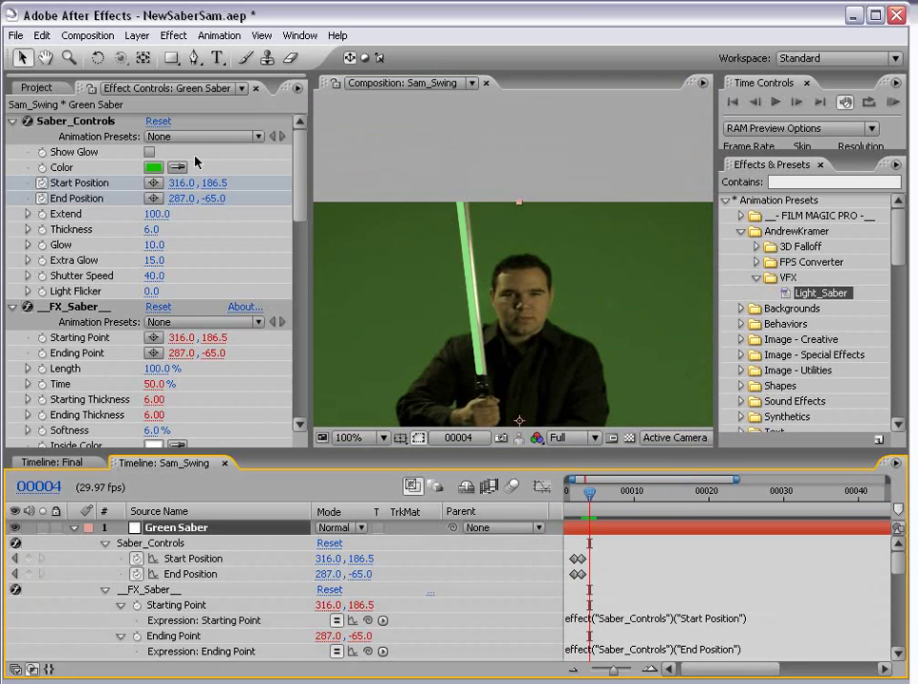
left_click(54, 123)
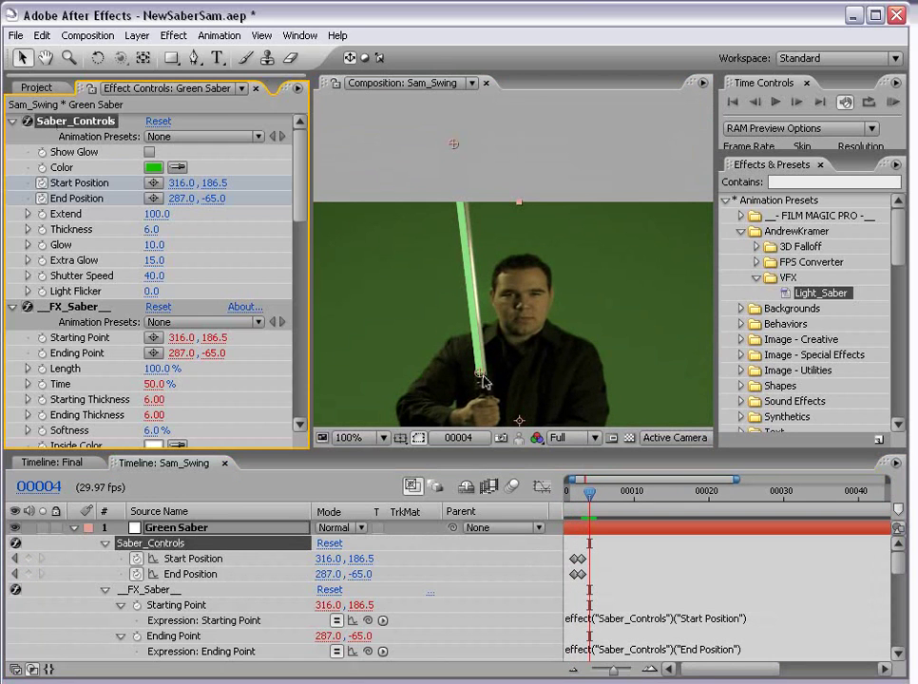
left_click_drag(481, 378, 485, 378)
left_click_drag(452, 147, 459, 146)
key("Page_Down")
left_click_drag(484, 374, 487, 376)
key("Page_Down")
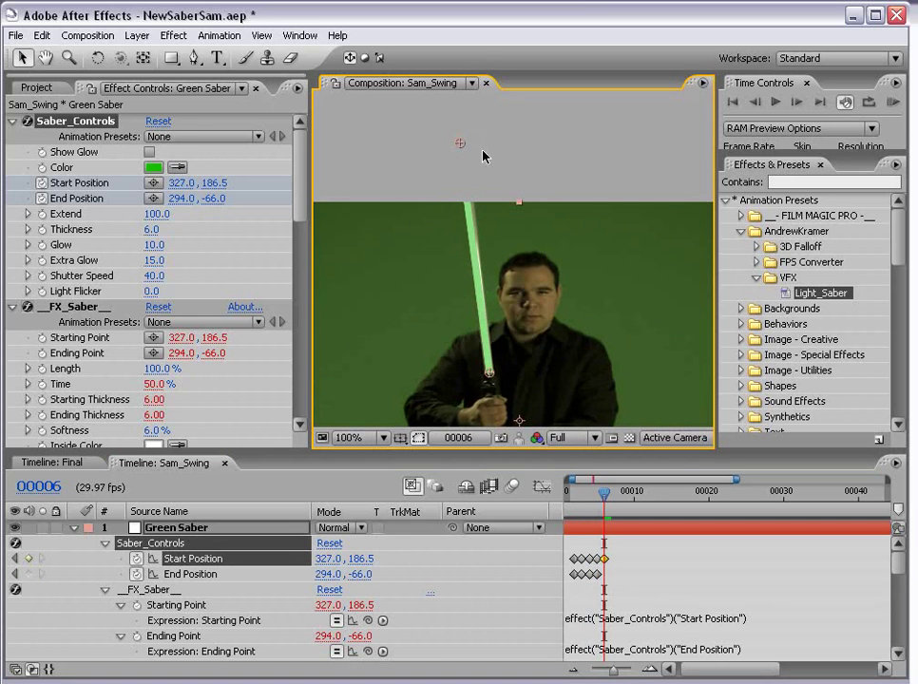
left_click_drag(460, 143, 463, 143)
key("Page_Down")
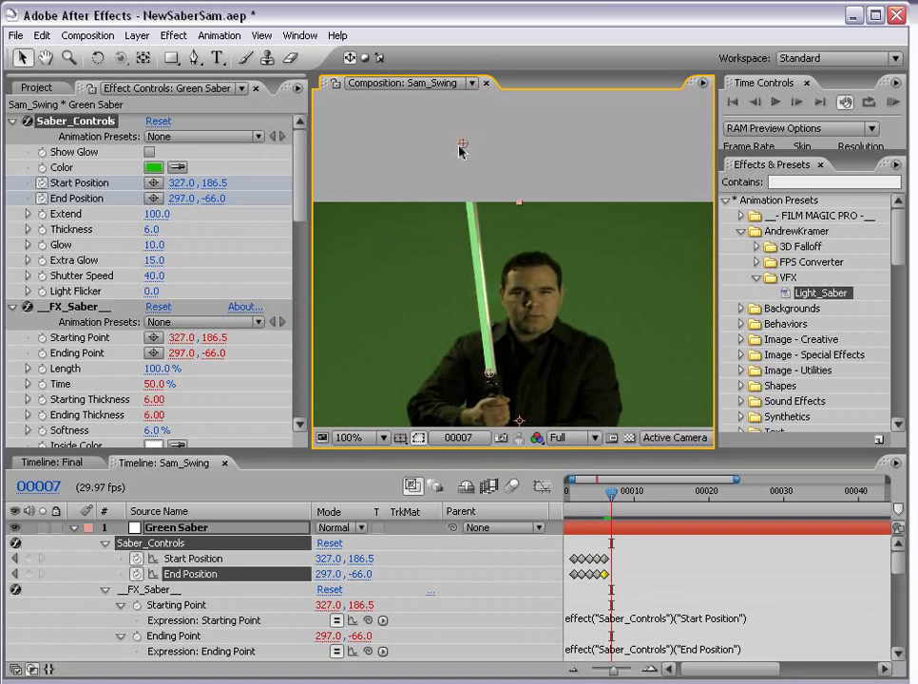
left_click_drag(487, 376, 490, 376)
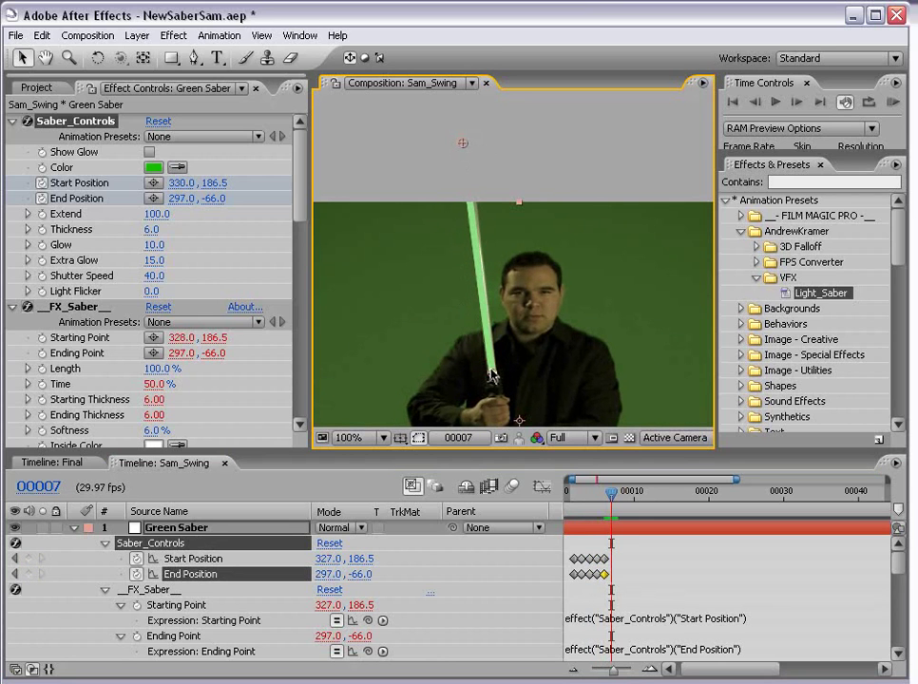
key("Page_Down")
left_click_drag(463, 143, 467, 141)
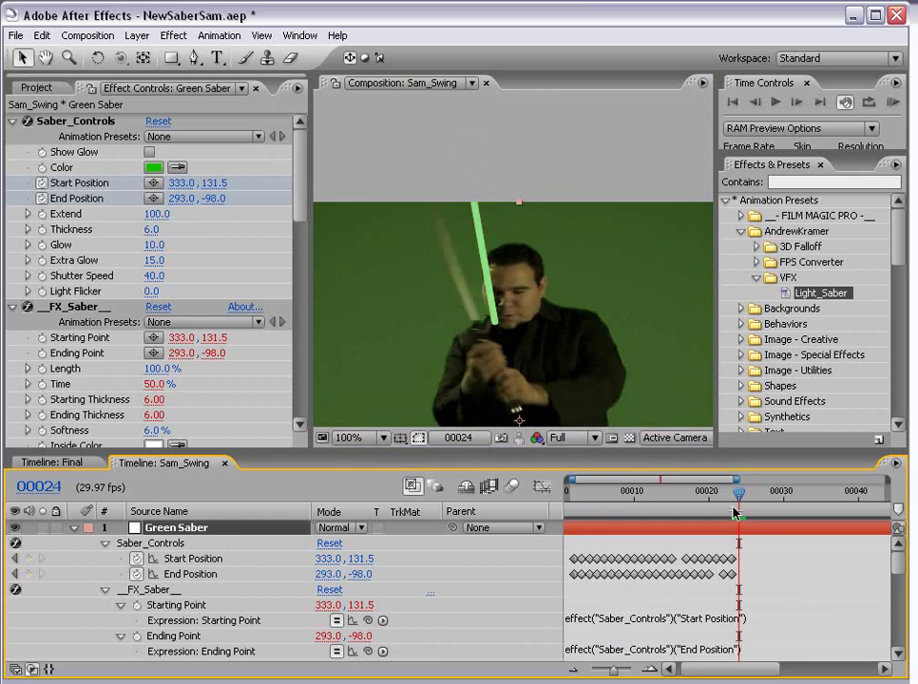
Realign the blade with the stick, then keyframe it on frames 25 and 26
left_click(90, 122)
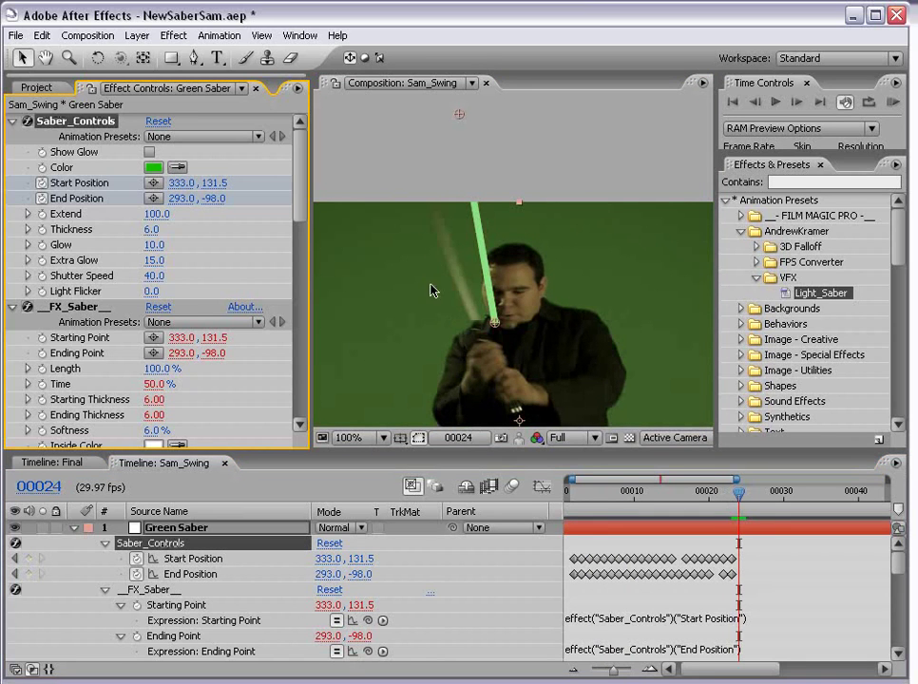
left_click_drag(492, 328, 474, 323)
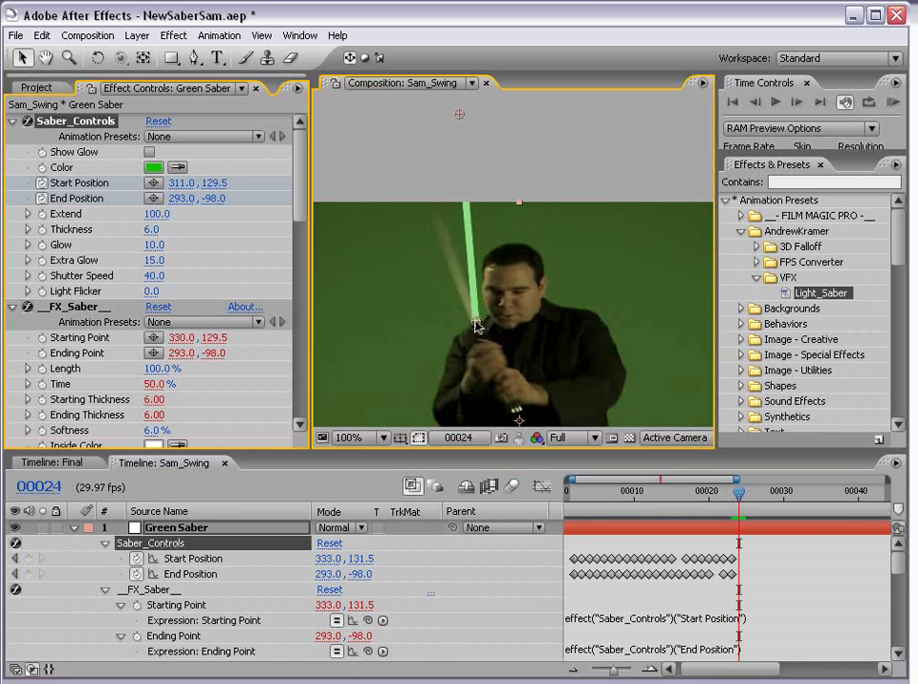
left_click_drag(457, 118, 399, 119)
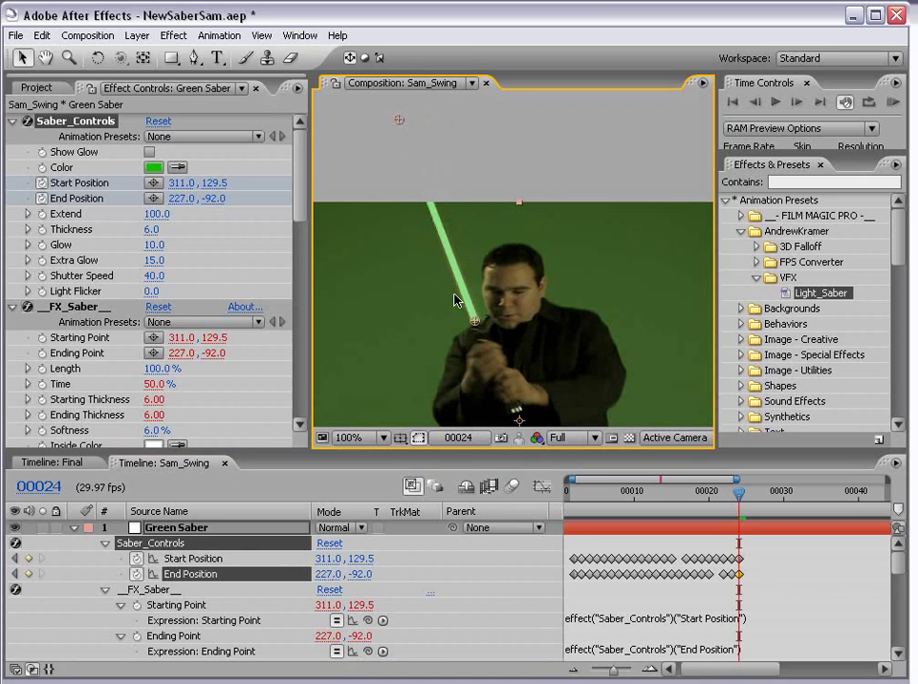
scroll(494, 333, "down", 3)
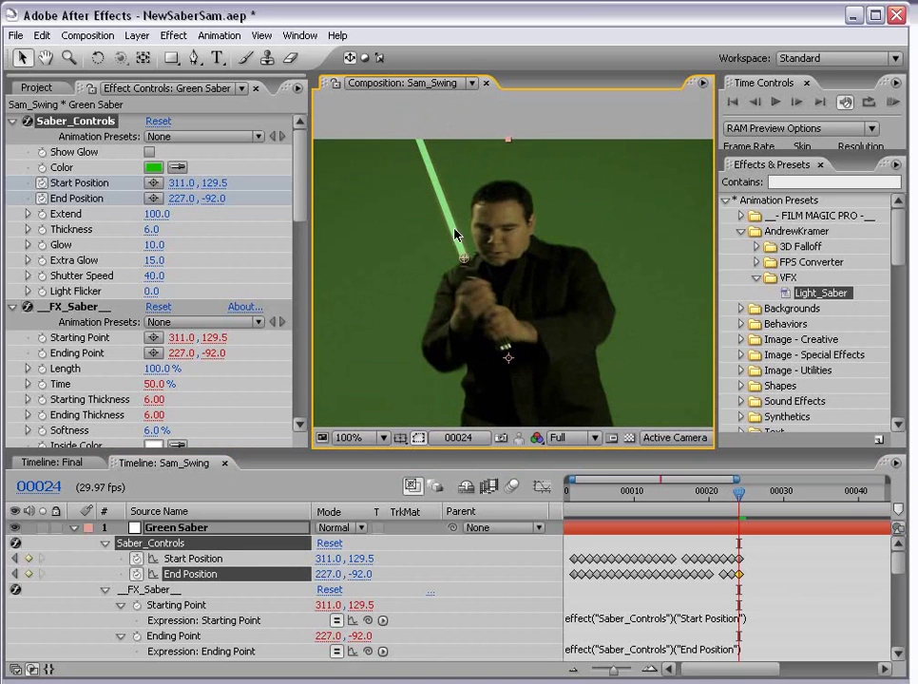
left_click_drag(456, 216, 484, 271)
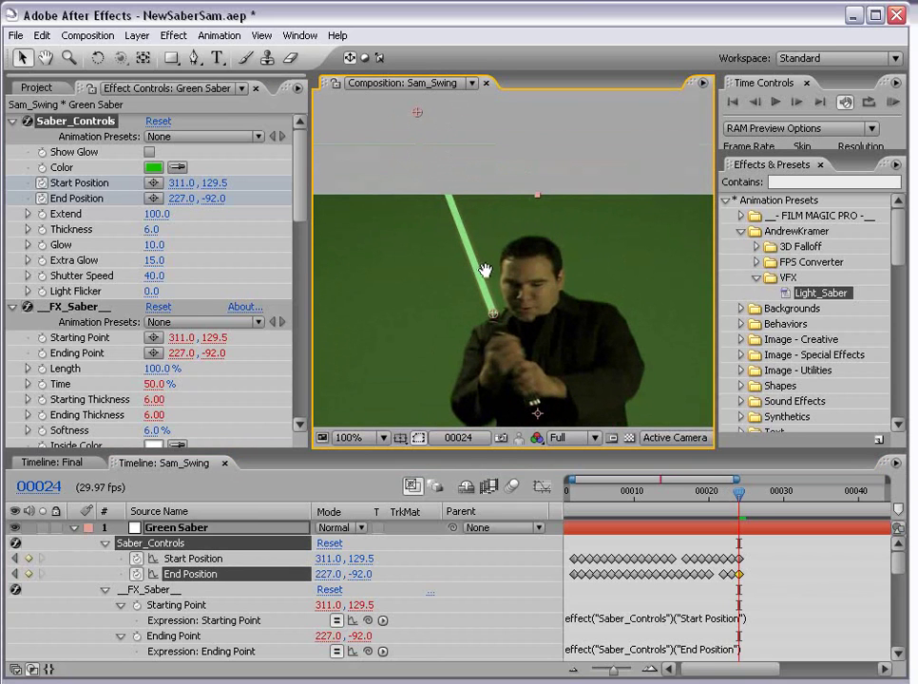
key("Page_Down")
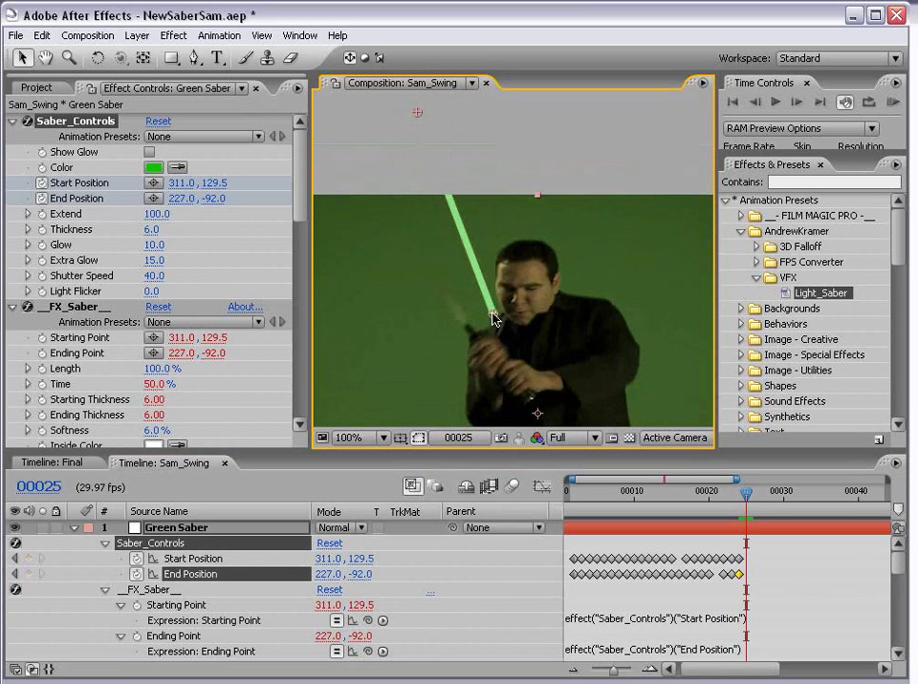
left_click_drag(493, 318, 463, 322)
left_click_drag(416, 112, 341, 162)
key("Page_Down")
left_click_drag(464, 323, 440, 359)
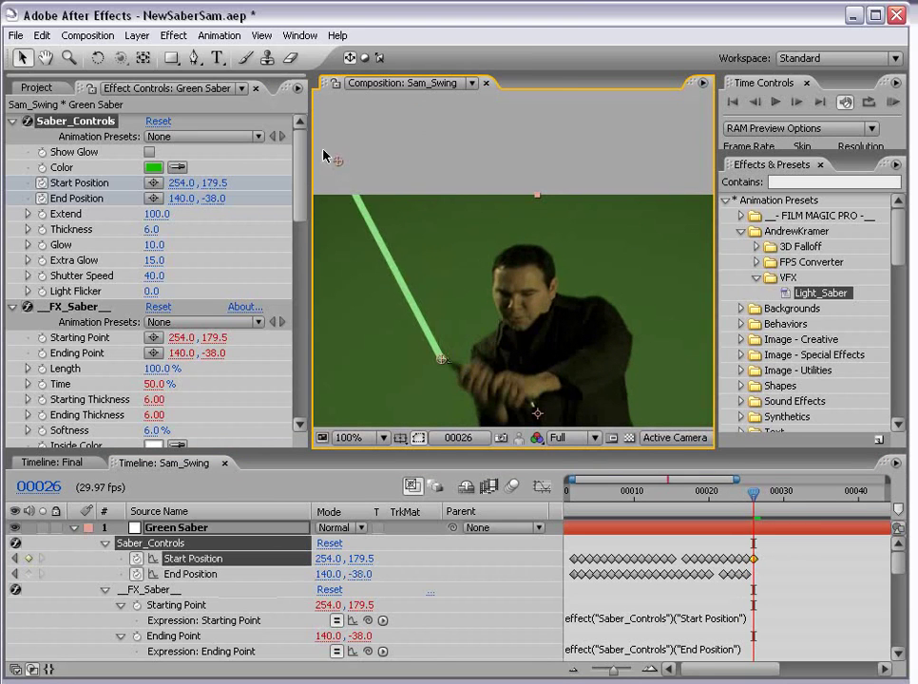
key("comma")
left_click_drag(427, 214, 390, 252)
Keyframe frames 30 and 31, ending at start 298.0, 365.5 and end 100.0, 558.0
key("Page_Down")
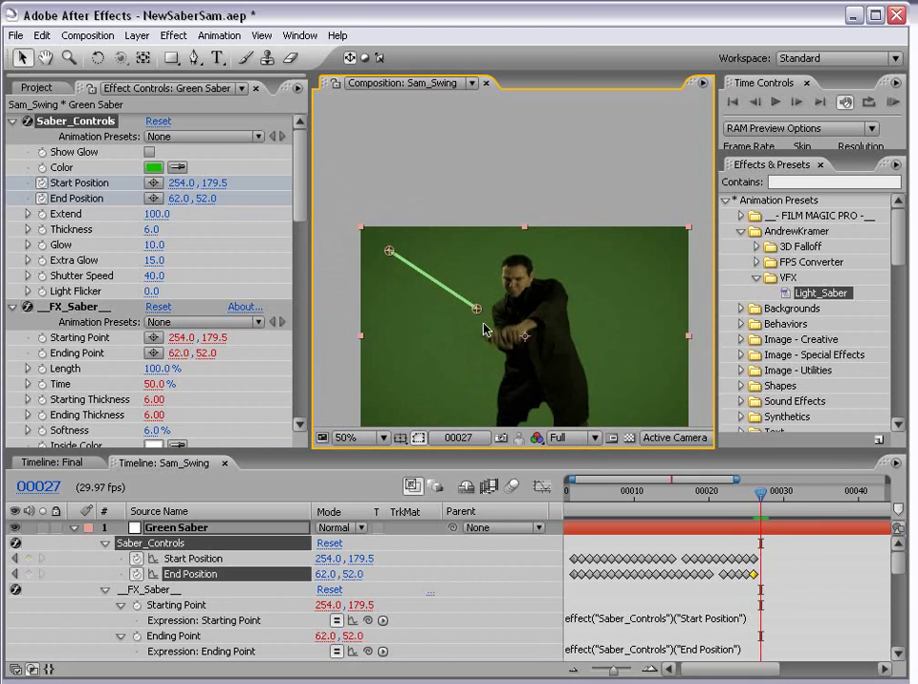
key("Page_Down")
key("Page_Down")
key("period")
key("Page_Down")
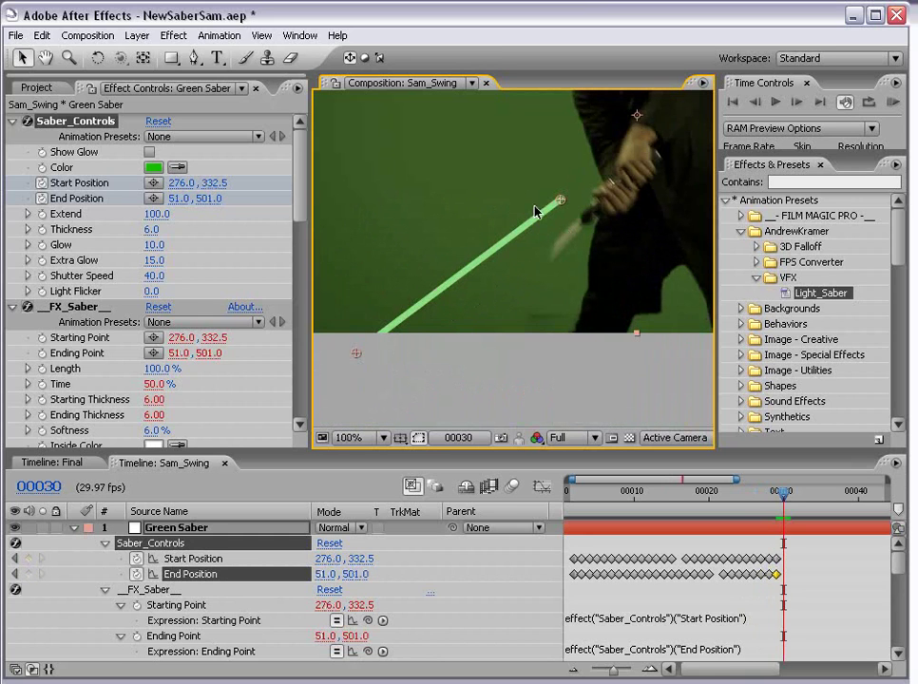
left_click_drag(560, 203, 580, 225)
mouse_move(357, 352)
left_mouse_down()
mouse_move(375, 407)
mouse_move(399, 407)
left_mouse_up()
mouse_move(555, 330)
left_mouse_down()
mouse_move(564, 249)
mouse_move(495, 297)
left_mouse_up()
scroll(518, 288, "down", 1)
scroll(495, 282, "up", 1)
key("Page_Down")
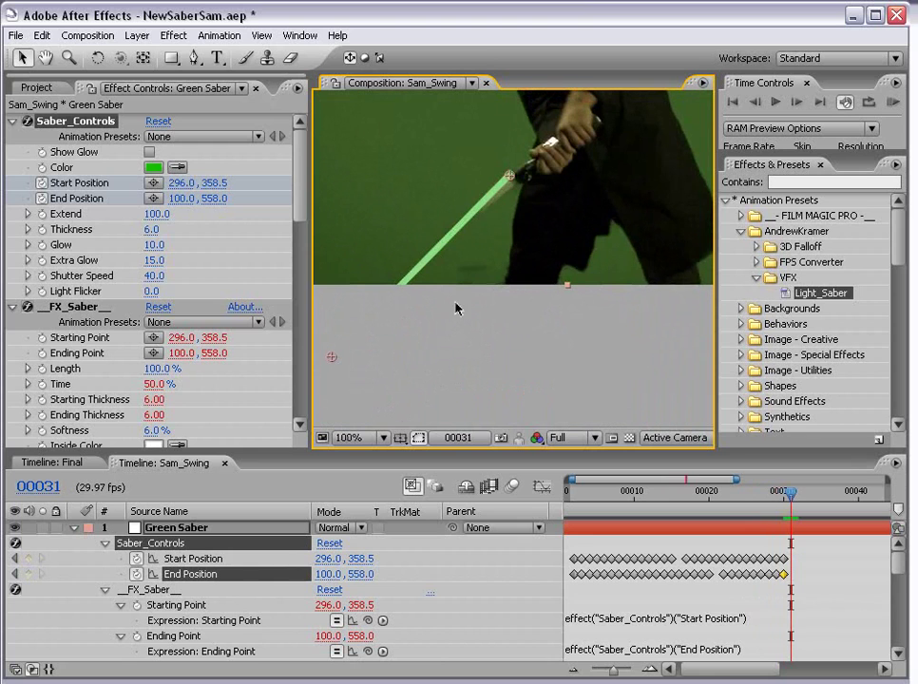
left_click_drag(510, 176, 511, 182)
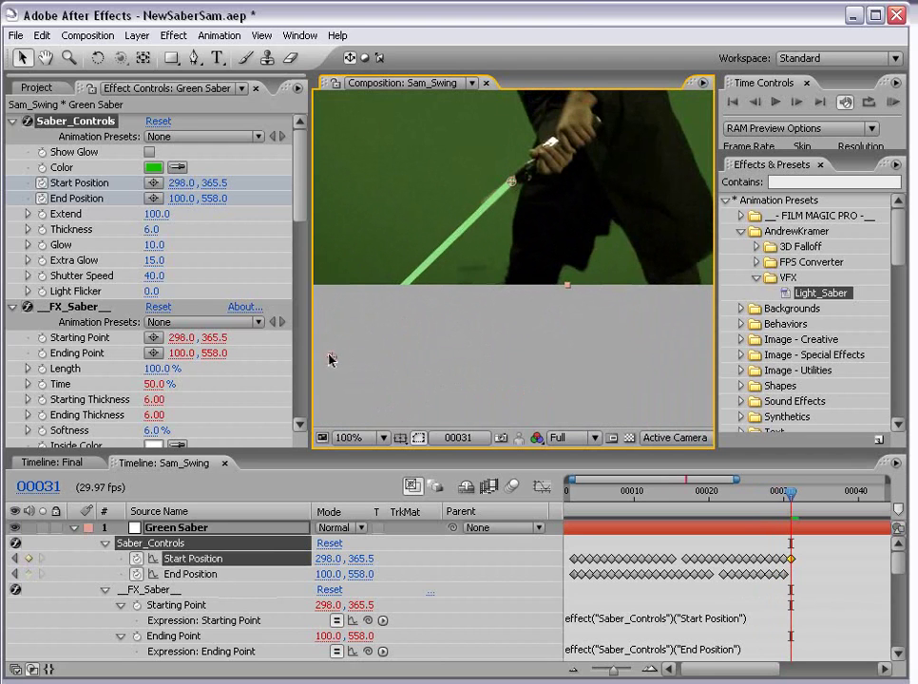
left_click_drag(330, 359, 298, 332)
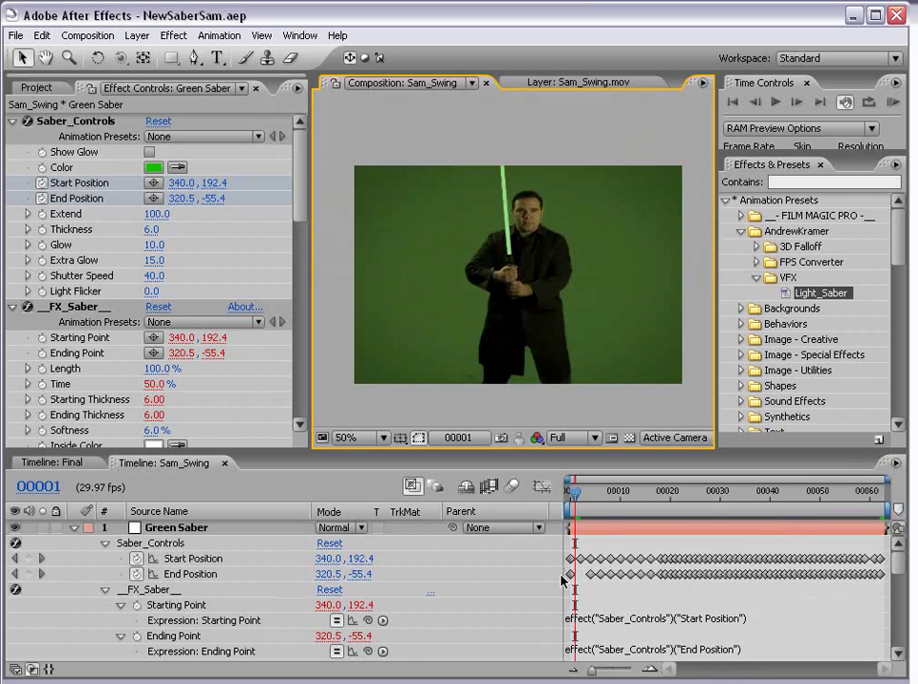
Enable Show Glow, RAM-preview the animation, and scrub through the swing
left_click(149, 153)
left_click(505, 413)
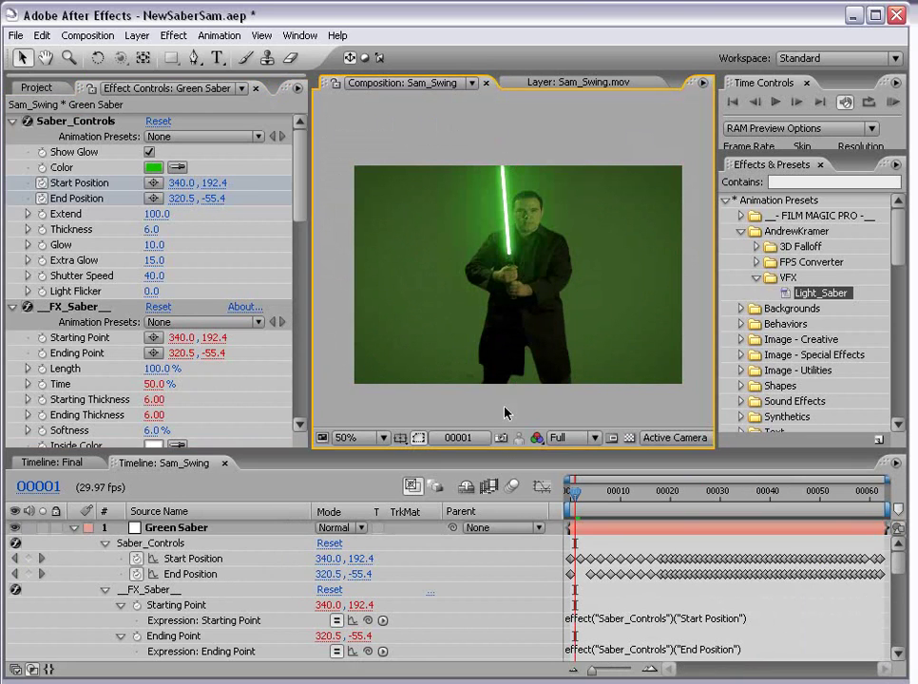
key("KP_0")
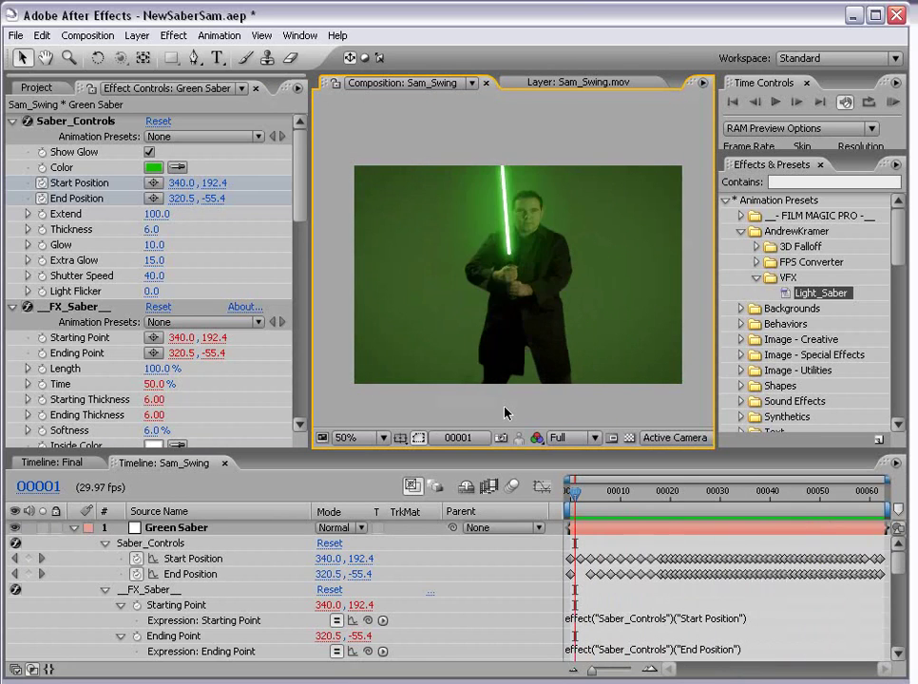
left_click_drag(576, 492, 784, 503)
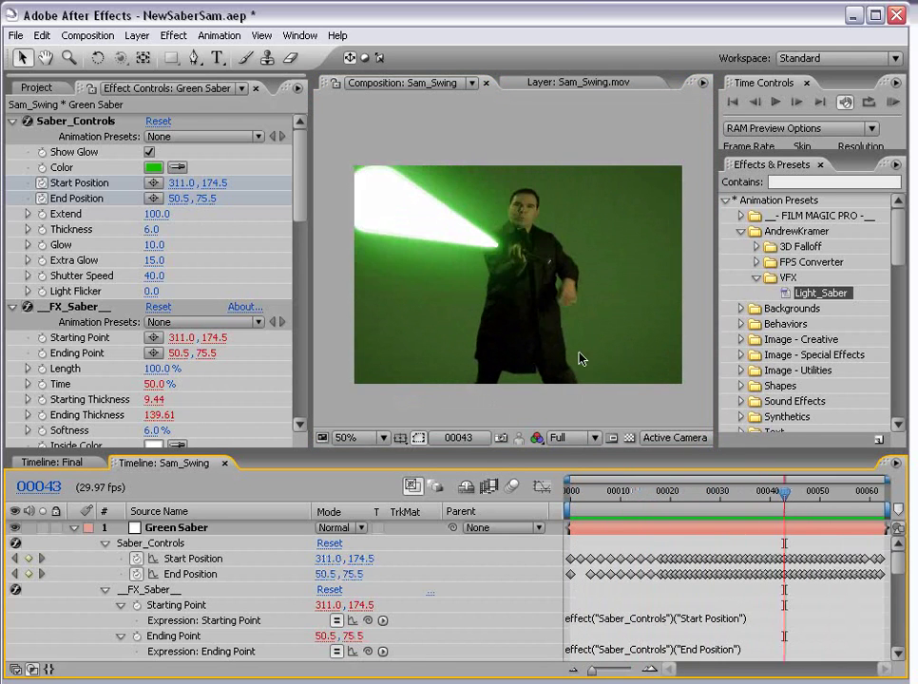
Collapse the FX_Saber, FX_Glow, FX_Extra_Glow and FX_Draft_Color groups and select Saber_Controls
left_click(106, 589)
left_click(105, 605)
left_click(105, 621)
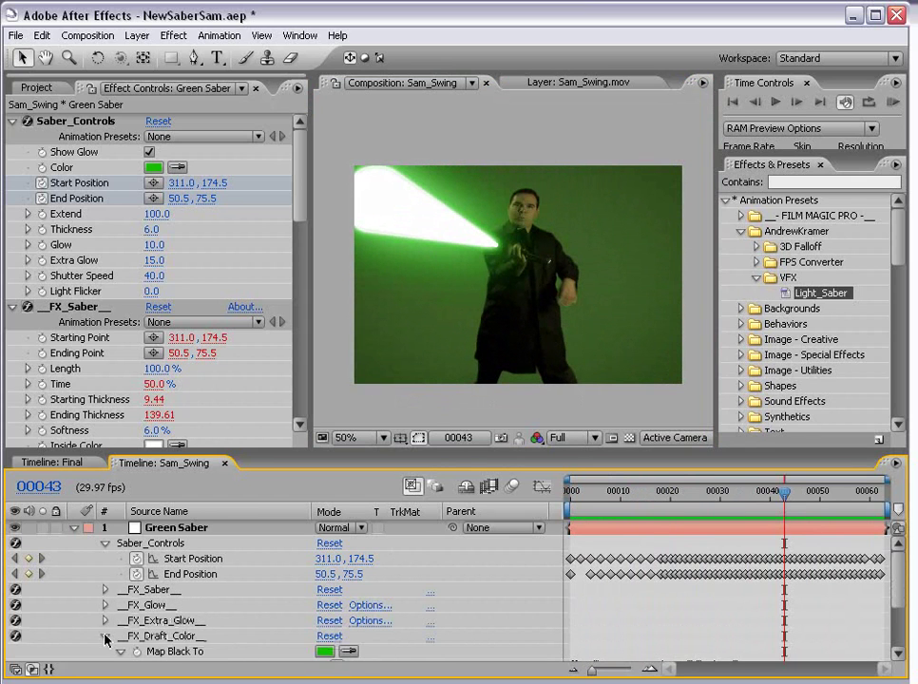
left_click(105, 636)
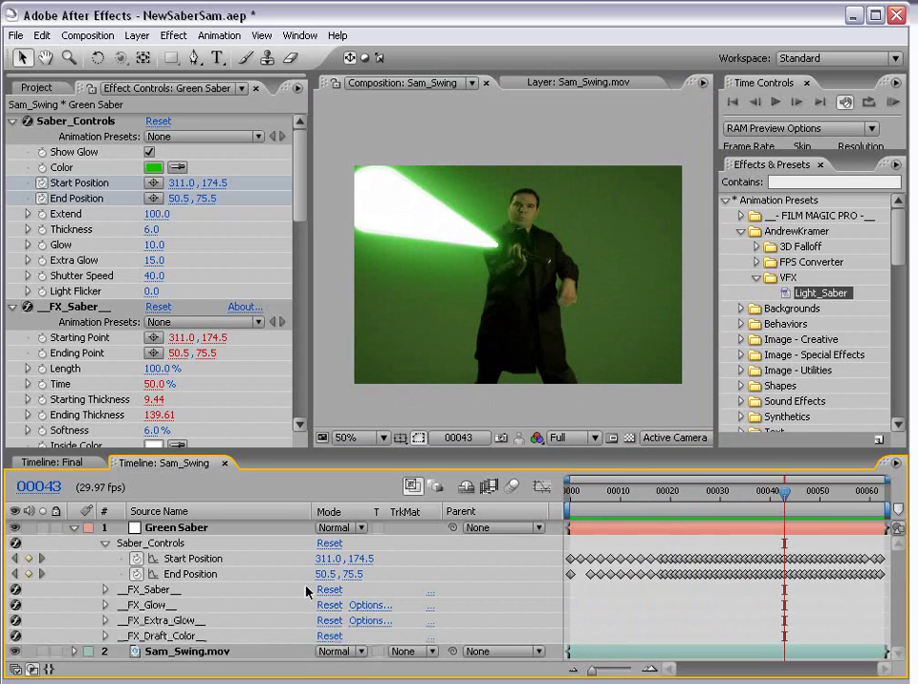
scroll(629, 305, "up", 2)
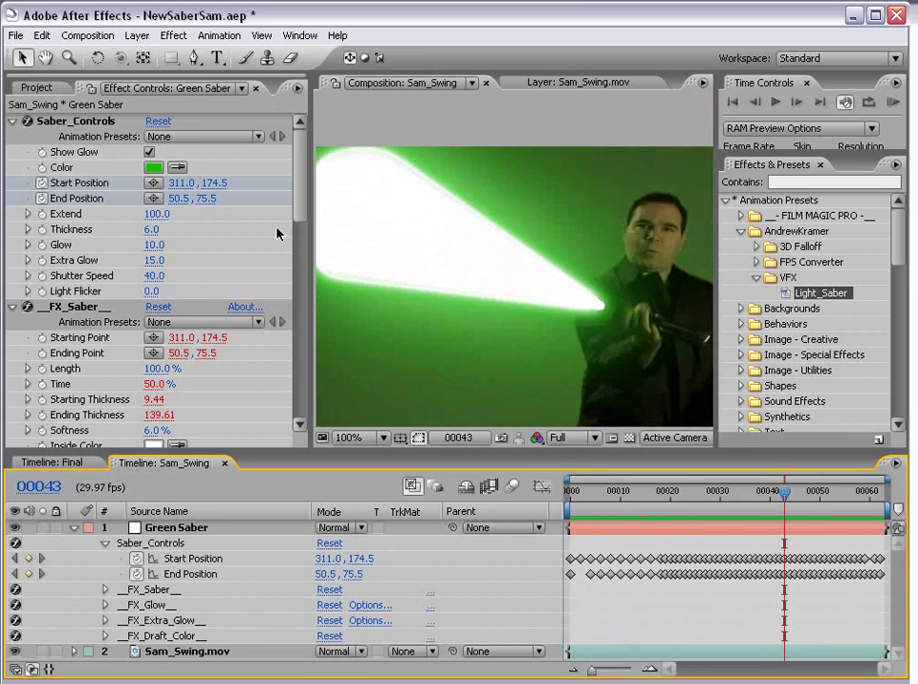
left_click(639, 532)
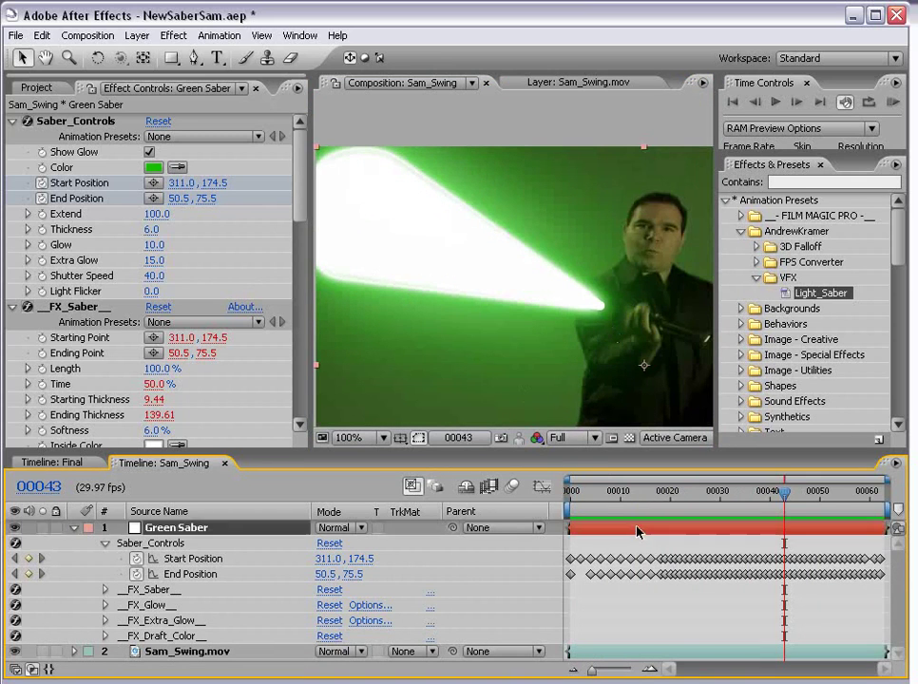
left_click(76, 122)
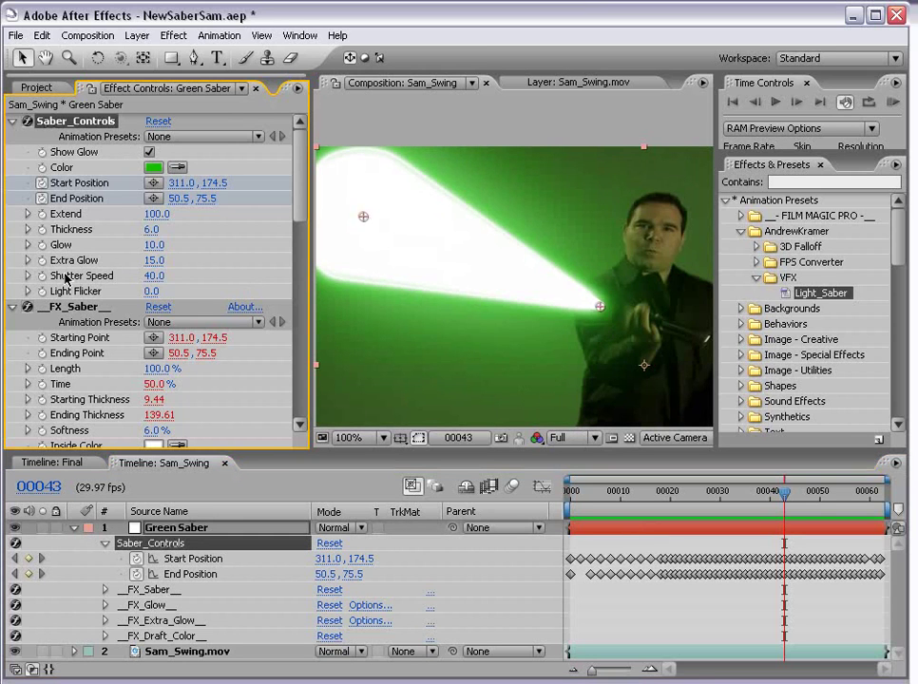
Try a Shutter Speed of 20 and RAM-preview the swing
left_click_drag(150, 275, 198, 275)
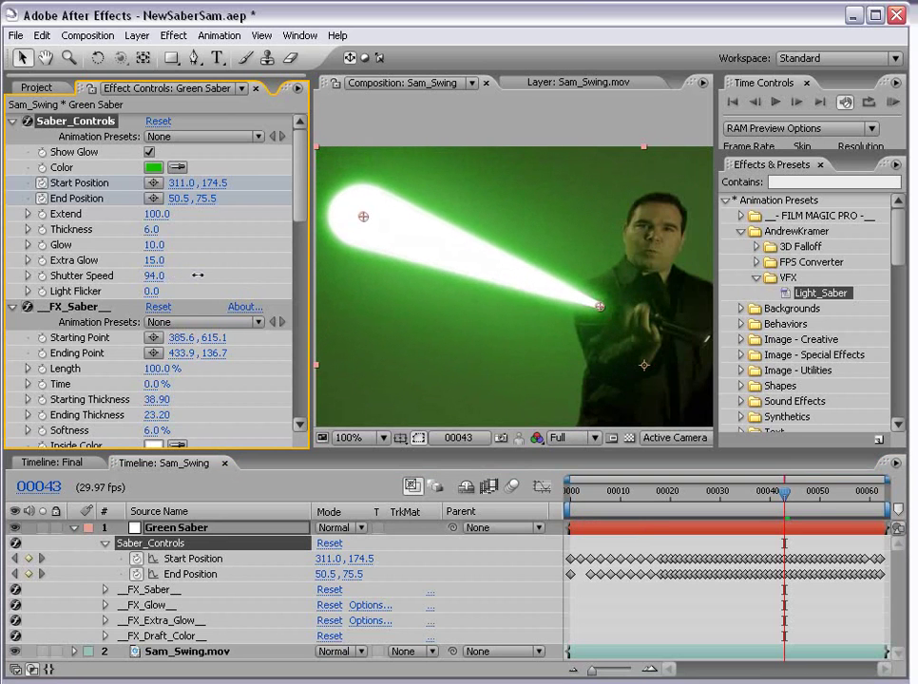
left_click(154, 275)
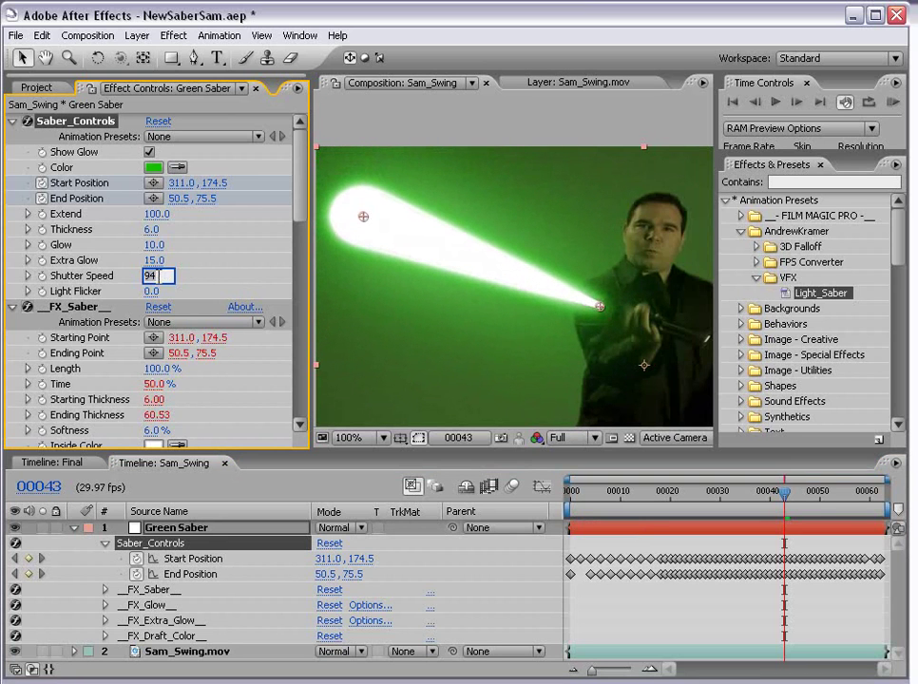
type("20")
key("Return")
scroll(520, 311, "down", 1)
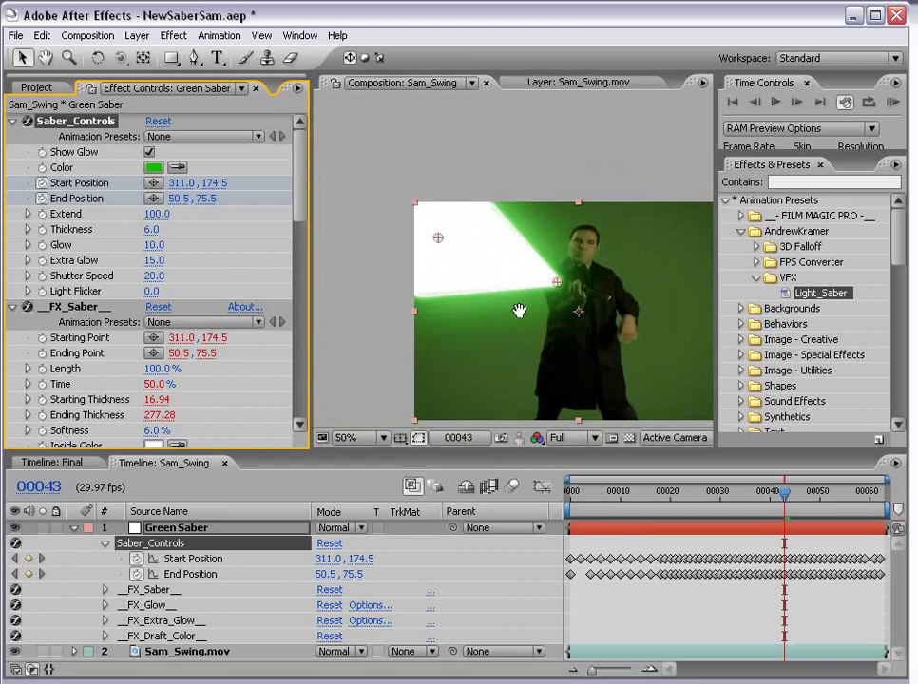
scroll(490, 278, "down", 1)
left_click_drag(491, 278, 488, 281)
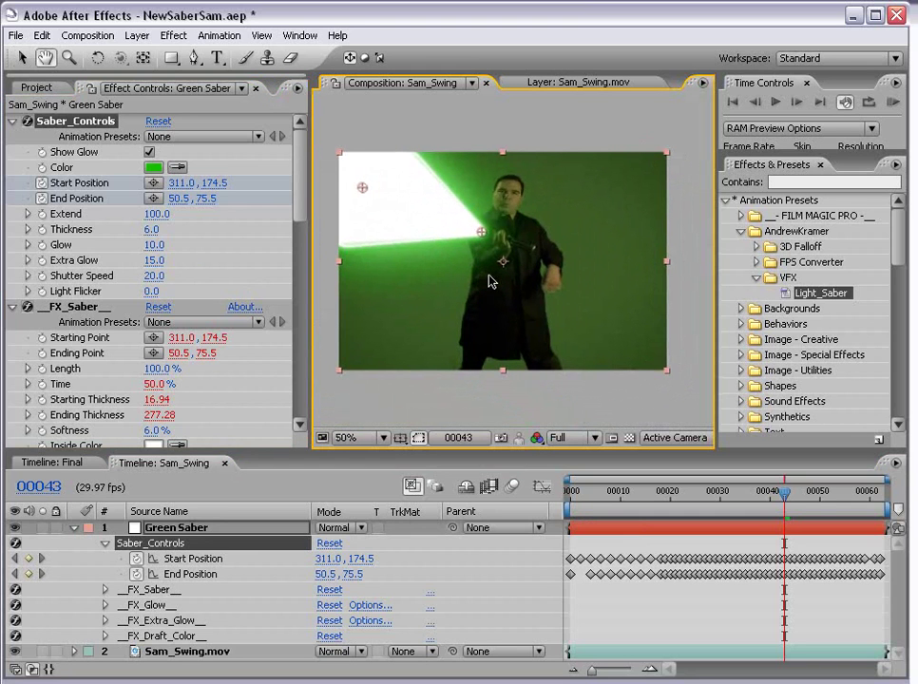
key("KP_0")
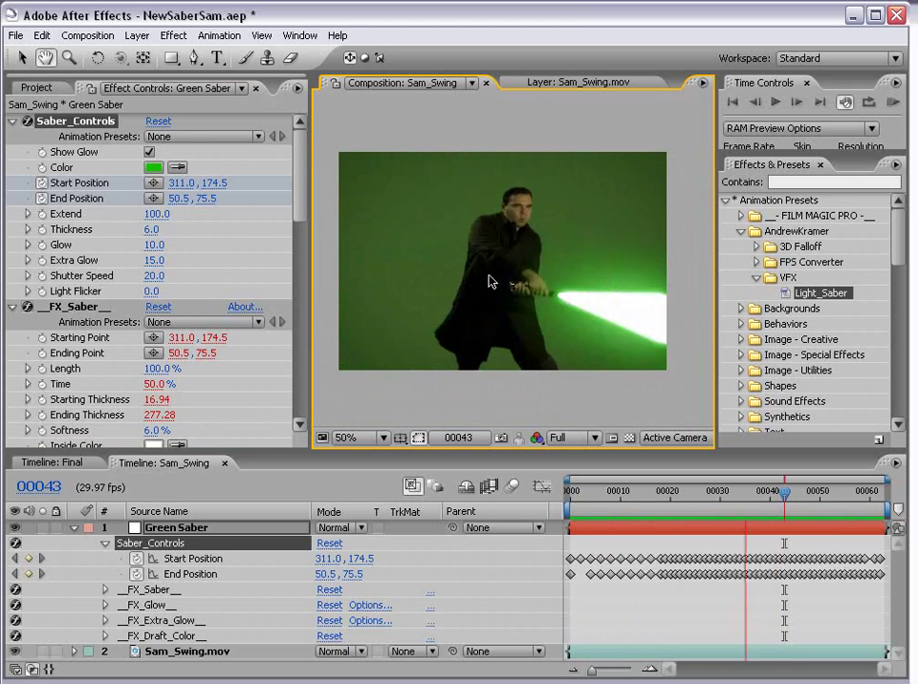
key("space")
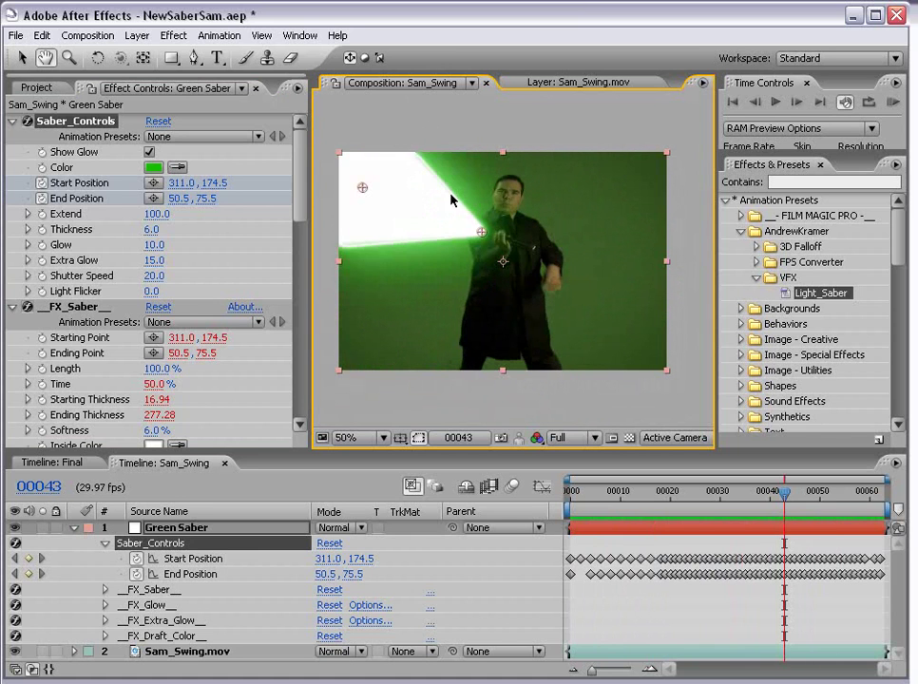
key("space")
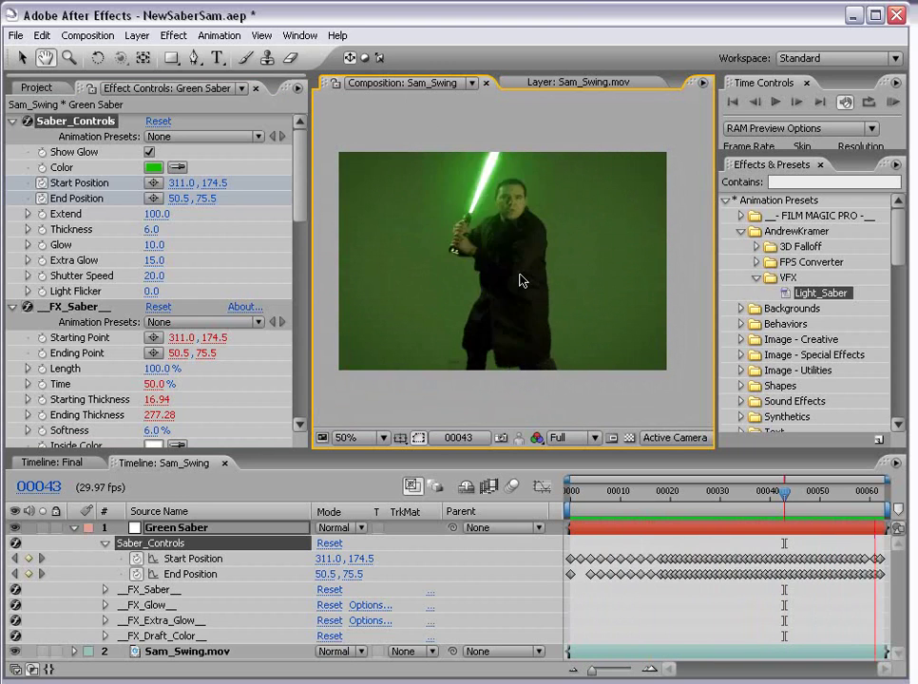
Set Shutter Speed to 40 and preview the result
left_click(153, 276)
type("1504")
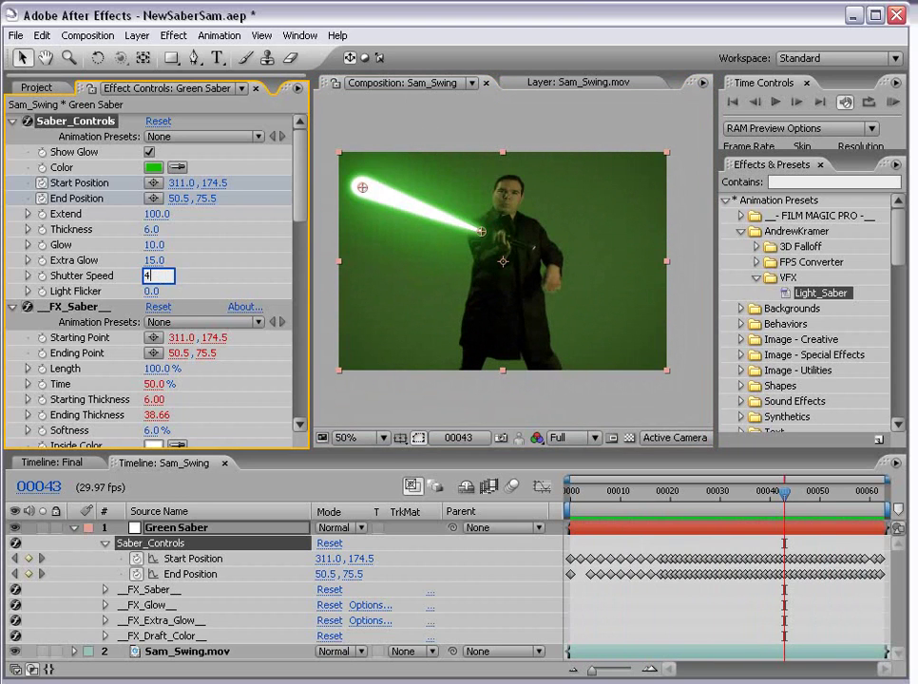
type("0")
key("Return")
key("KP_0")
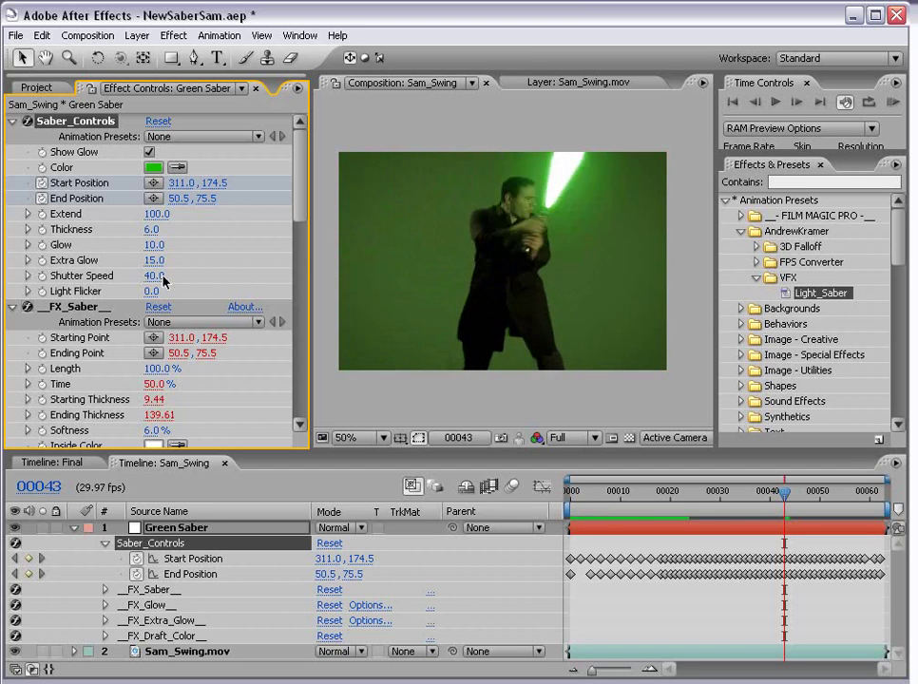
key("space")
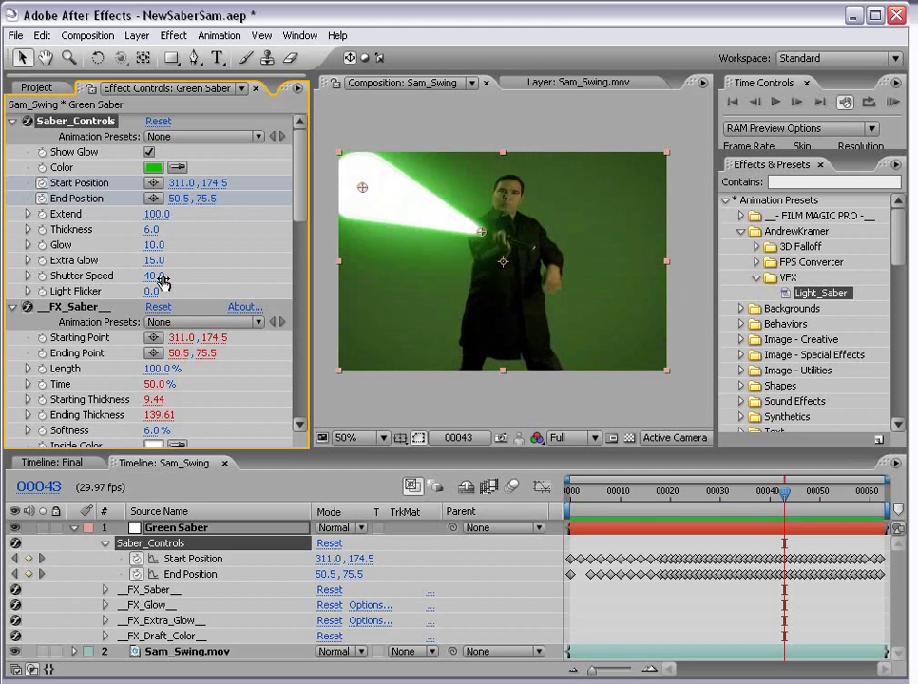
Compare frames 36–39 with the saber toggled, then set Shutter Speed to 51
left_click(409, 399)
scroll(461, 220, "up", 1)
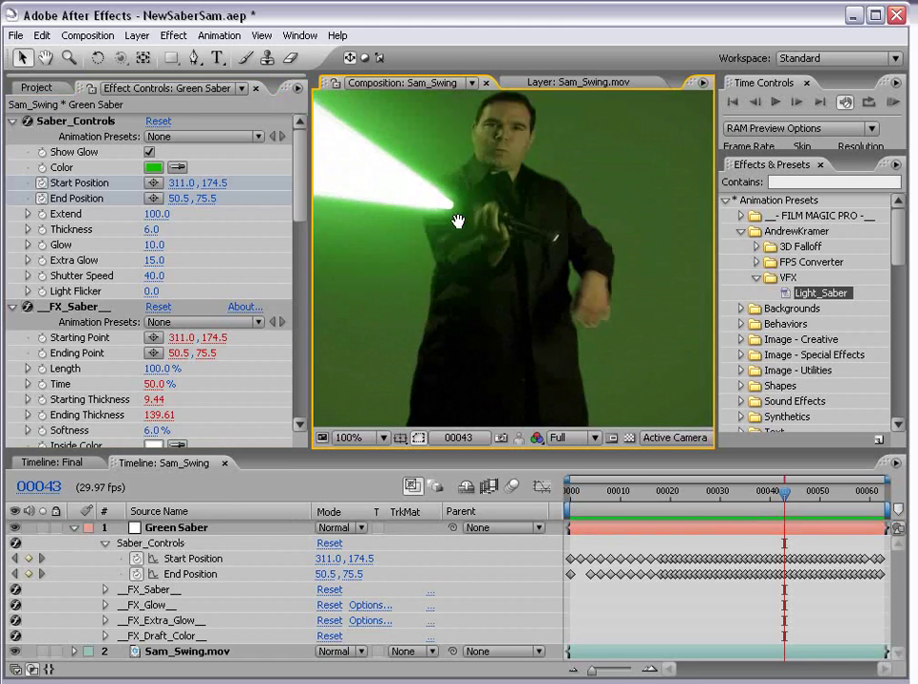
scroll(478, 292, "down", 1)
mouse_move(783, 491)
left_mouse_down()
mouse_move(749, 496)
mouse_move(764, 494)
left_mouse_up()
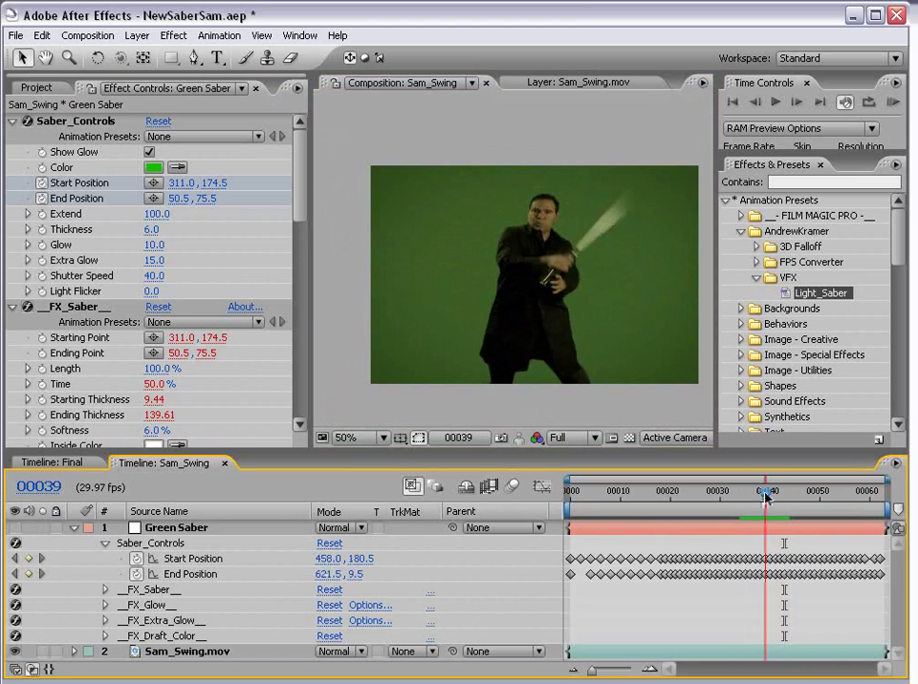
scroll(475, 238, "up", 1)
left_click_drag(447, 237, 497, 237)
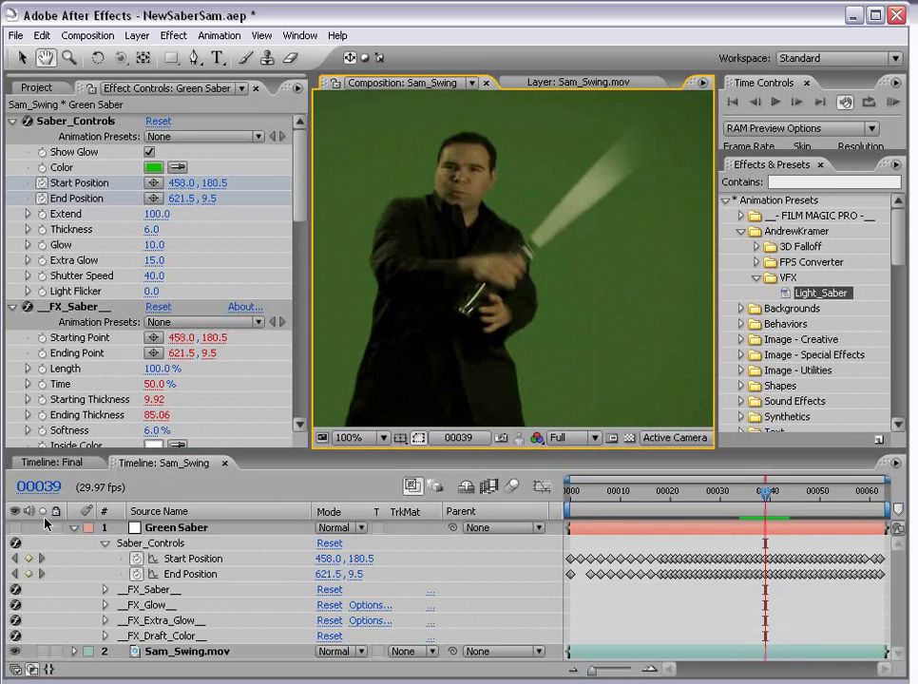
left_click(15, 529)
left_click(14, 528)
left_click(15, 528)
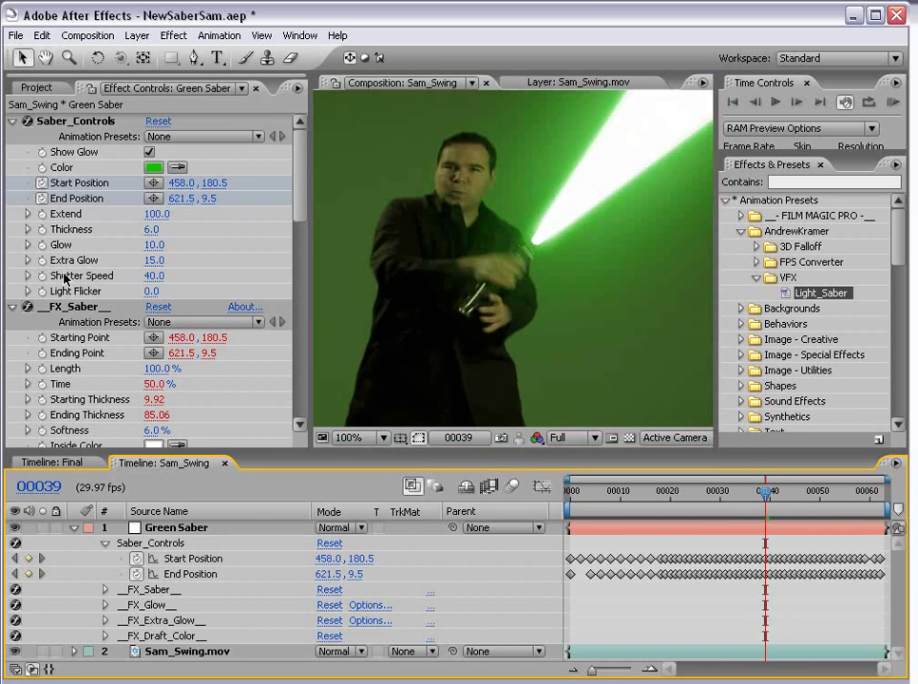
mouse_move(156, 275)
left_mouse_down()
mouse_move(134, 275)
mouse_move(164, 272)
mouse_move(156, 273)
left_mouse_up()
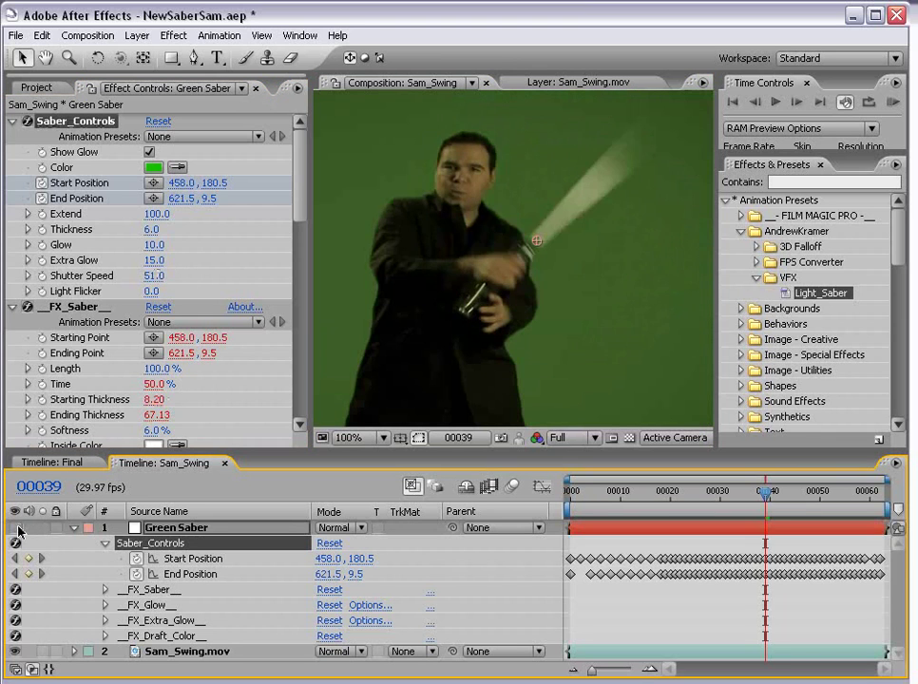
scroll(514, 287, "down", 2)
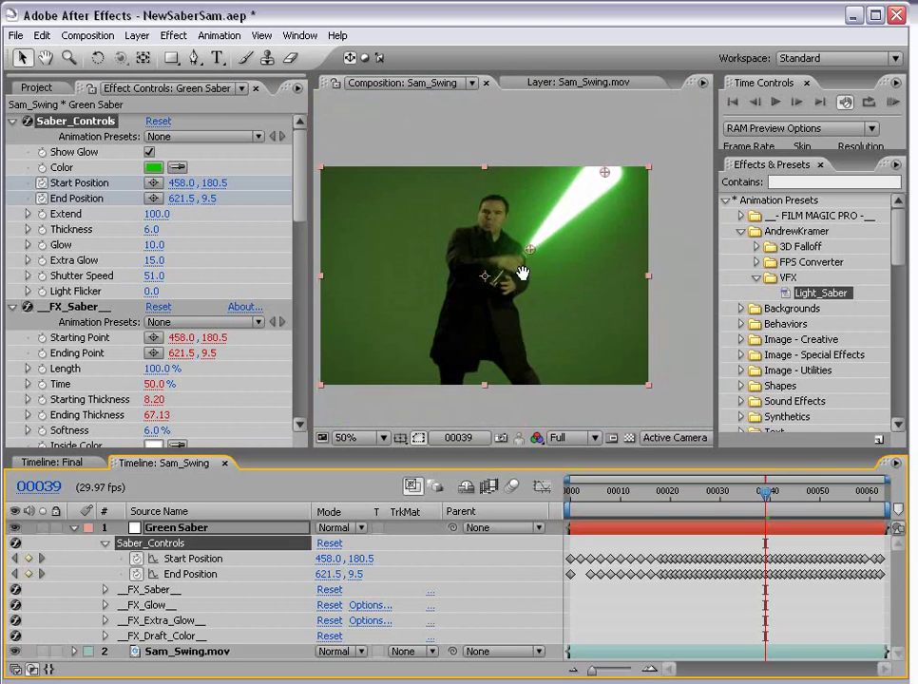
left_click(690, 608)
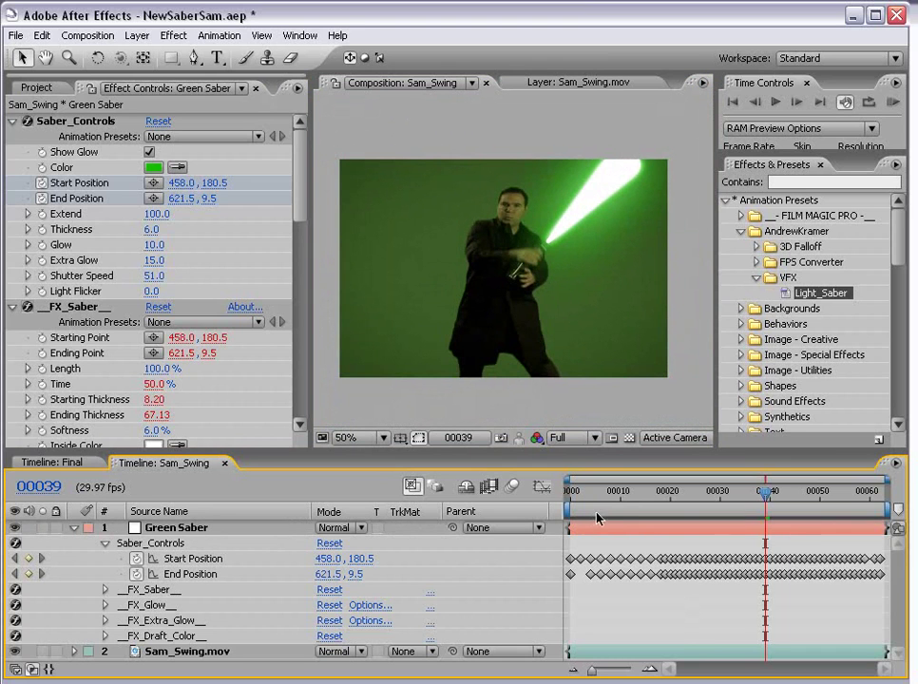
Change the saber colour to light blue (00A9F0)
left_click(151, 169)
left_click(418, 477)
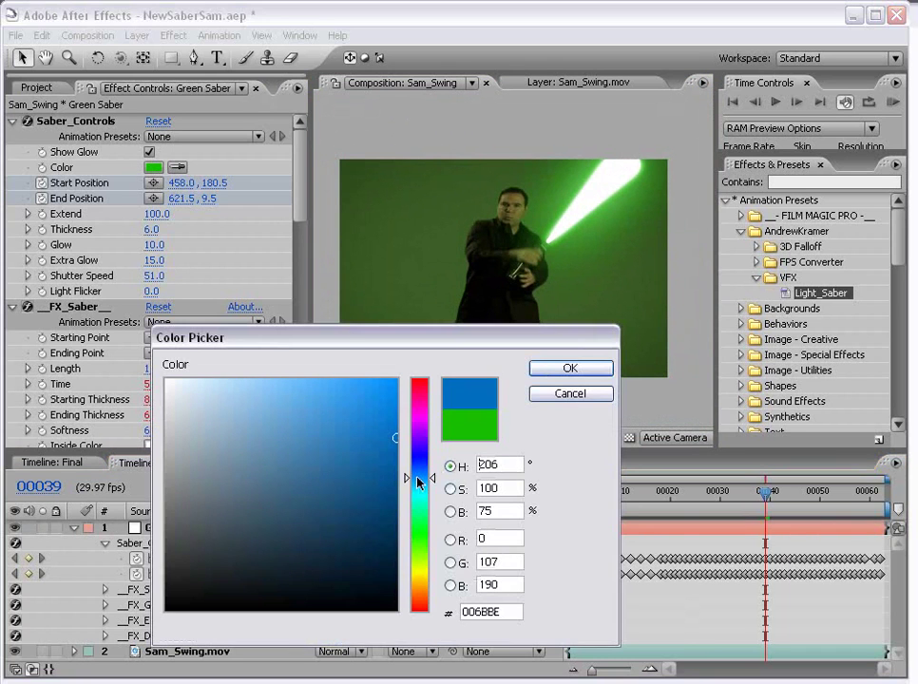
left_click(578, 373)
left_click(152, 168)
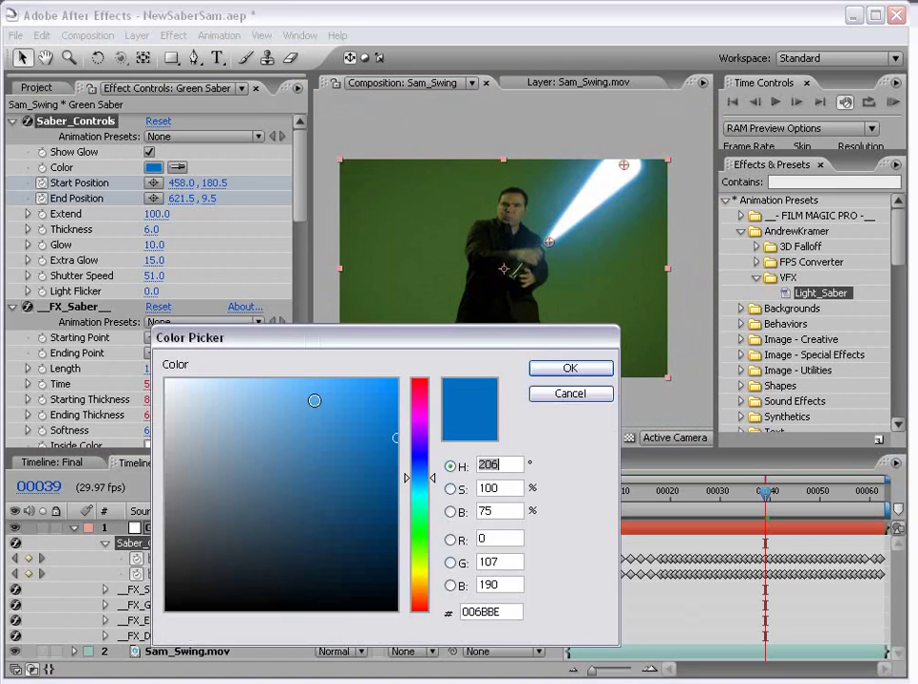
left_click_drag(426, 477, 428, 484)
left_click(397, 391)
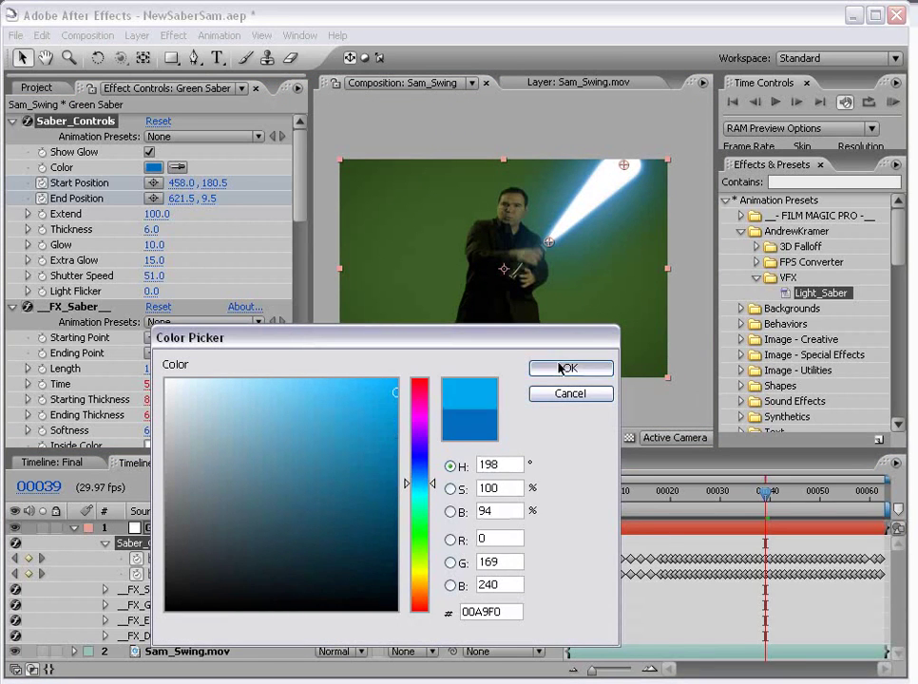
left_click(559, 370)
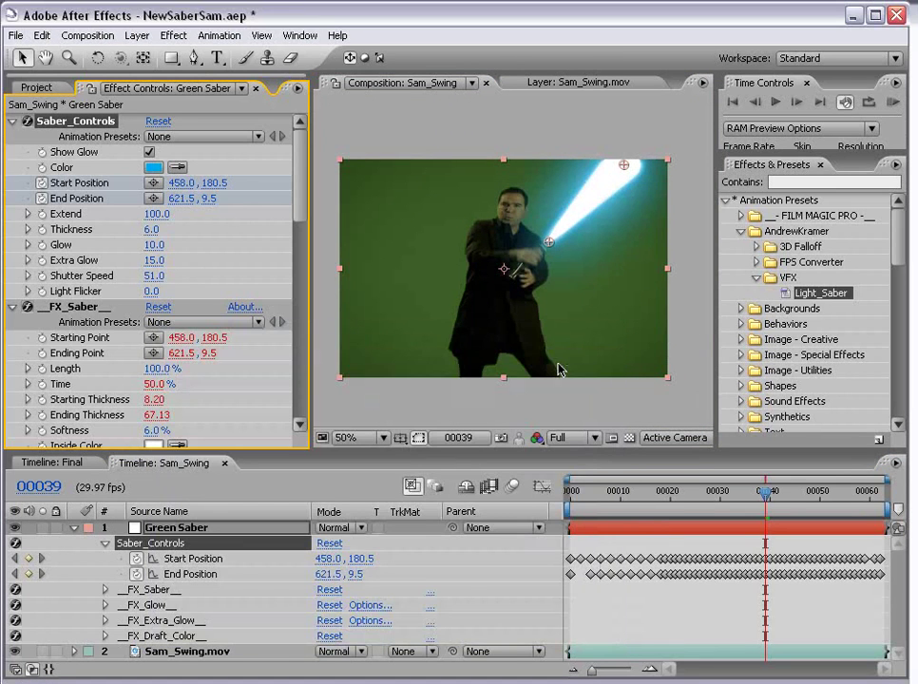
Preview the swing, set Shutter Speed back to 40, and collapse the Green Saber layer
key("space")
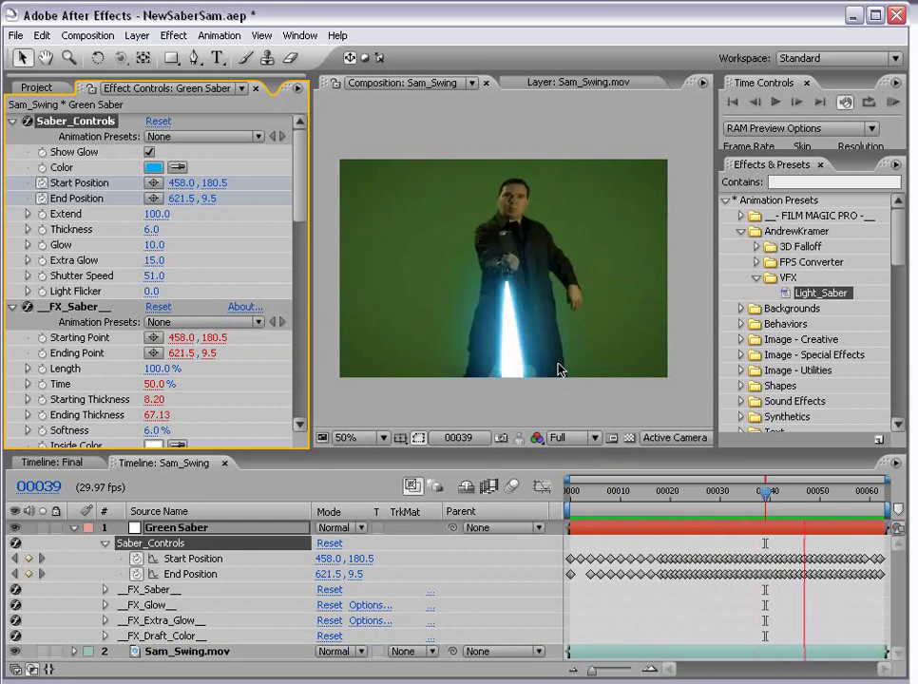
key("space")
left_click(154, 275)
type("40")
key("Return")
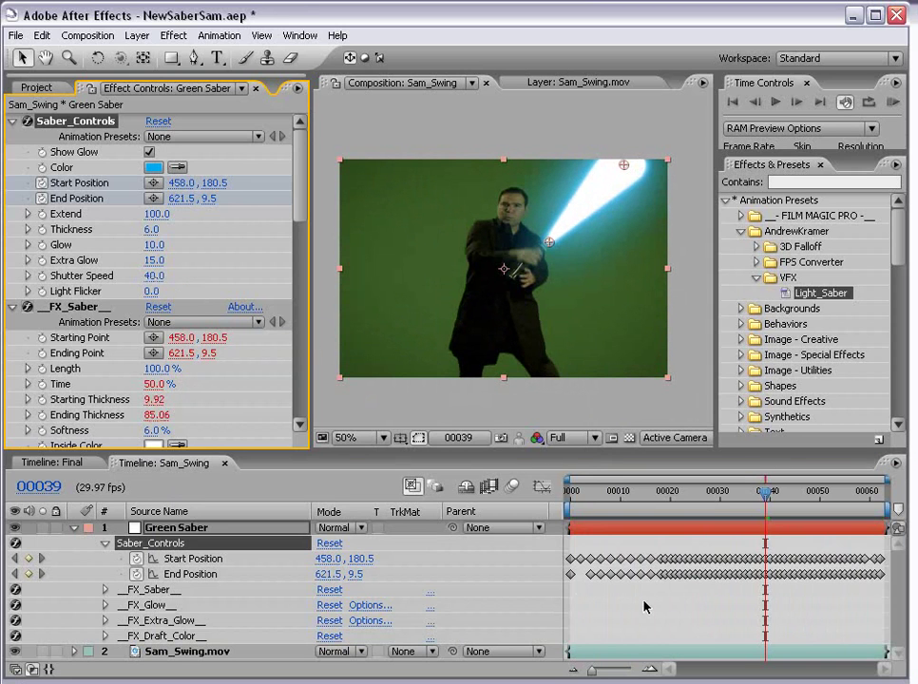
left_click(644, 606)
left_click(74, 527)
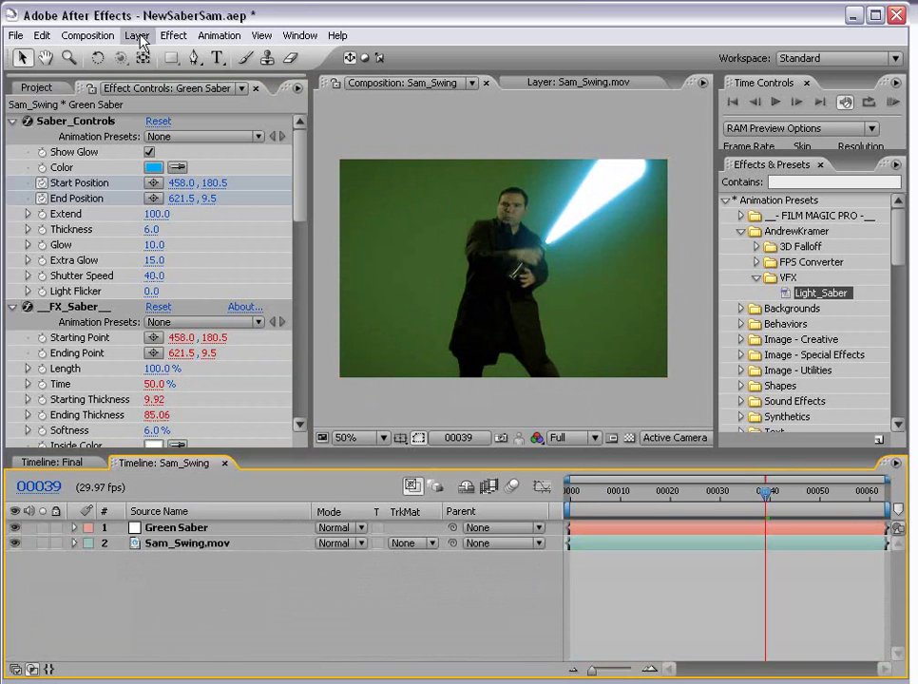
Create a new solid layer named Red Saber
left_click(135, 36)
mouse_move(161, 54)
left_click(397, 72)
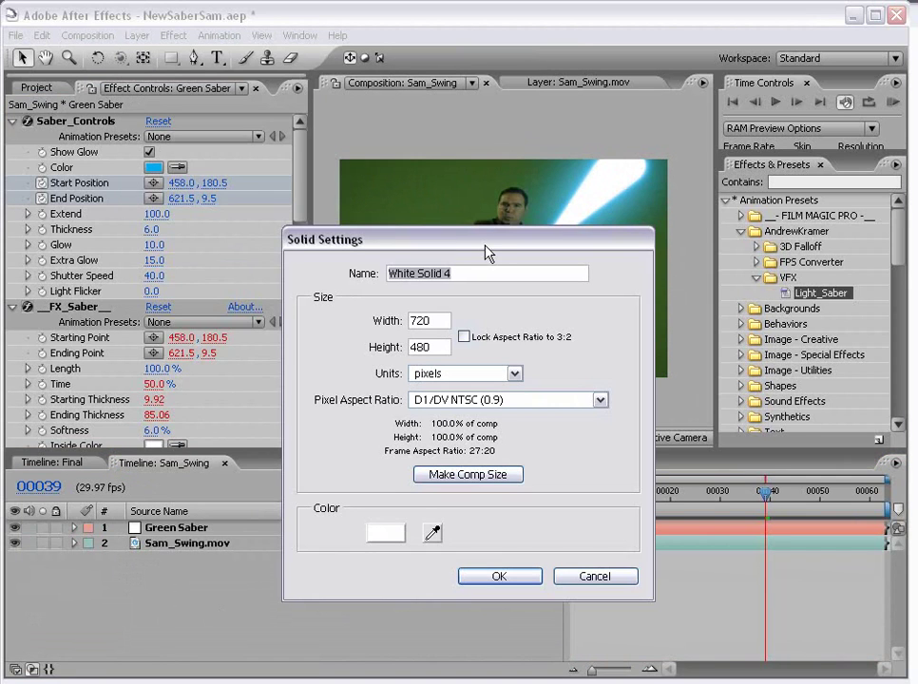
type("Red Saber")
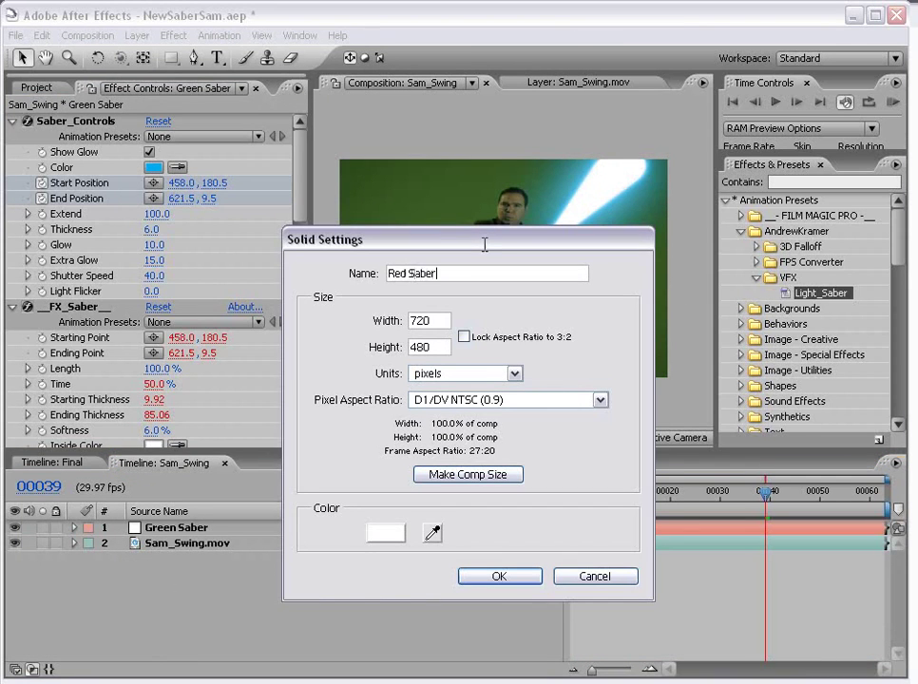
key("Return")
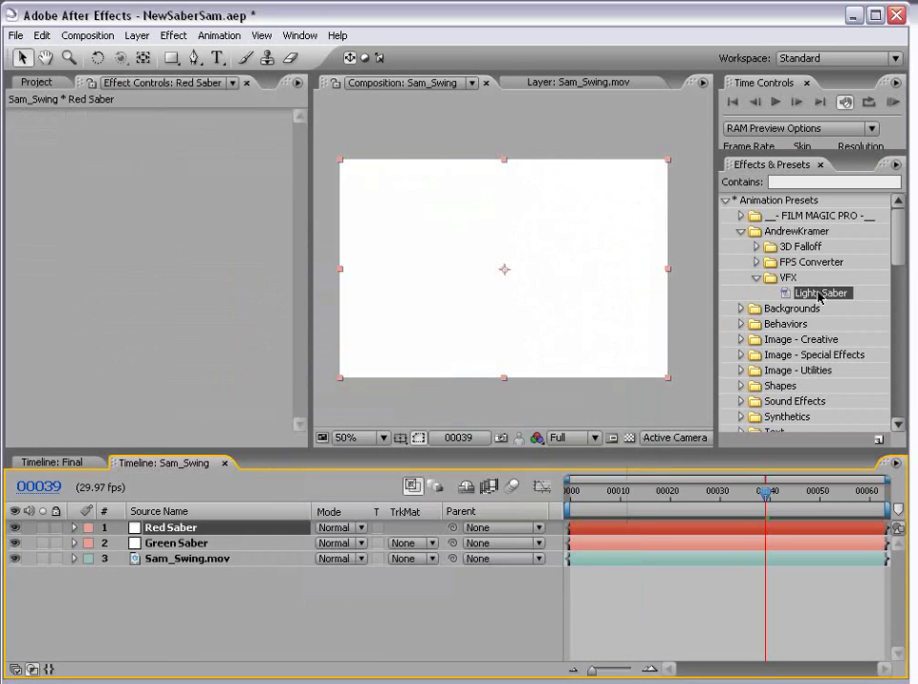
Apply the Light_Saber preset to the solid and colour its blade red (F01111)
left_click_drag(819, 295, 460, 223)
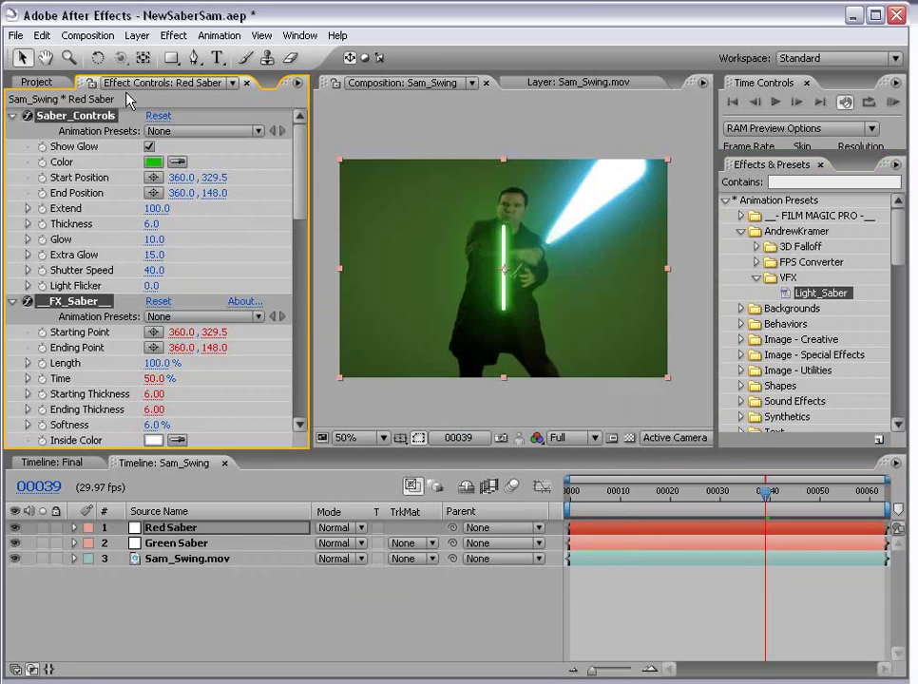
left_click(153, 161)
left_click(419, 380)
left_click(378, 394)
left_click_drag(378, 393, 398, 402)
left_click(570, 368)
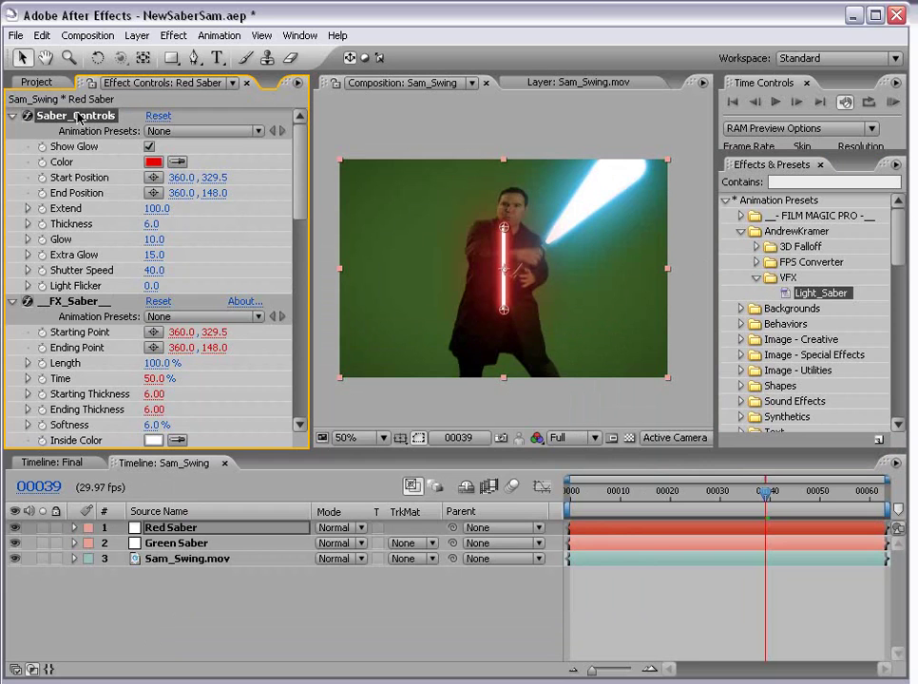
Keyframe Start and End Position, swinging the red blade horizontal at frames 32 and 52
left_click(42, 178)
left_click(41, 192)
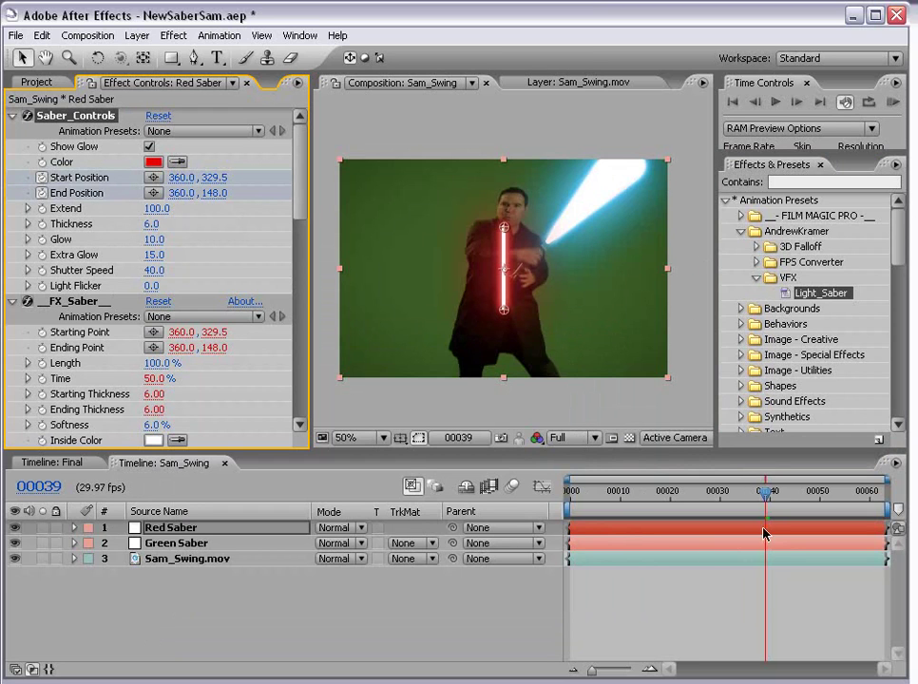
left_click_drag(765, 535, 729, 535)
left_click_drag(504, 228, 607, 228)
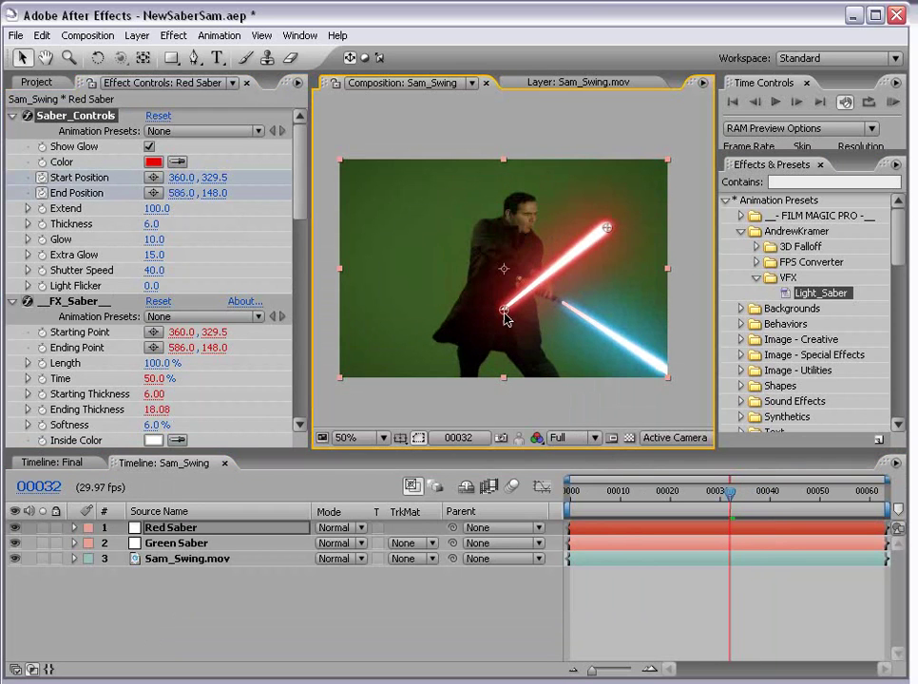
left_click_drag(504, 312, 452, 226)
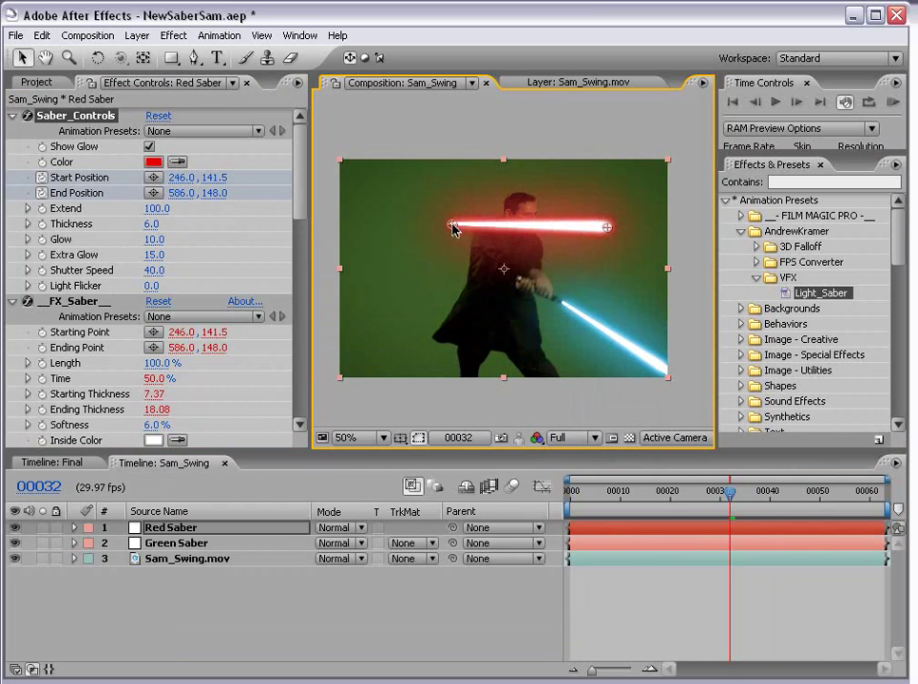
key("k")
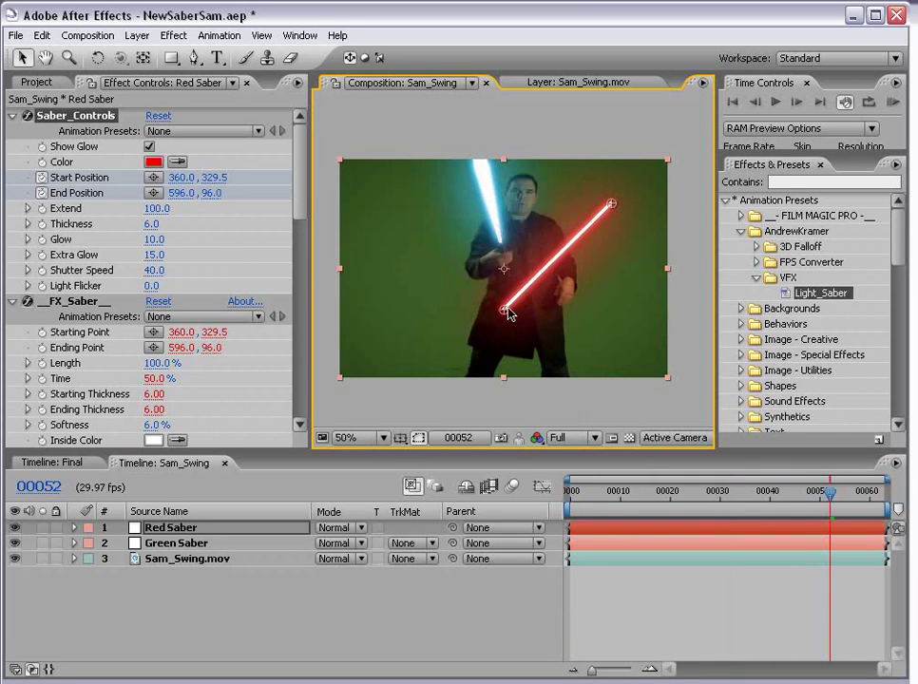
left_click_drag(504, 309, 415, 220)
At frame 3, place the red blade across the blue one, from 217.0, 74.5 to 488.0, 99.0
key("u")
mouse_move(829, 501)
left_mouse_down()
mouse_move(733, 513)
mouse_move(771, 523)
left_mouse_up()
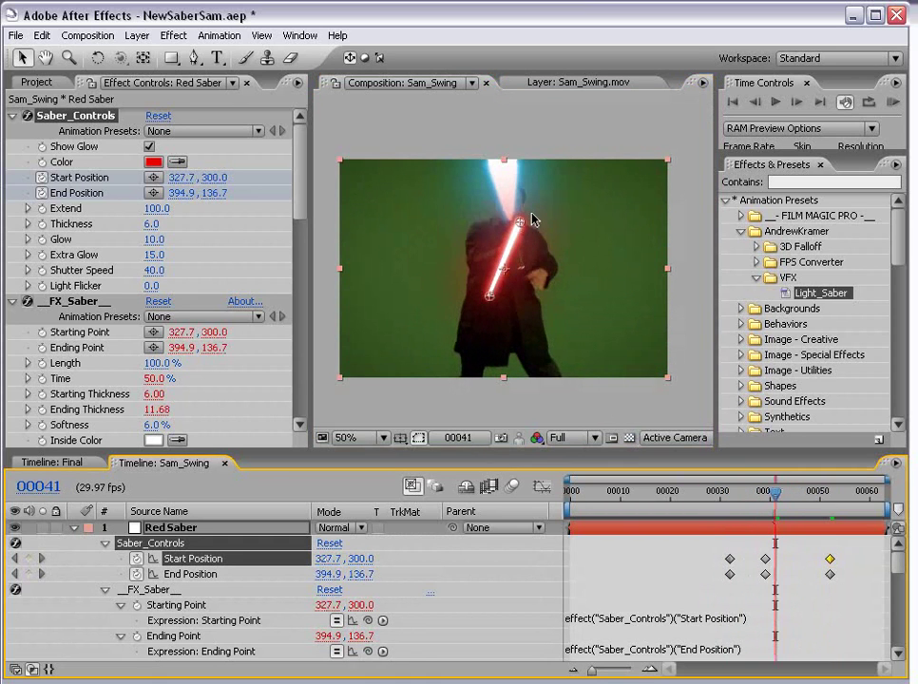
left_click(658, 504)
left_click_drag(658, 506, 583, 517)
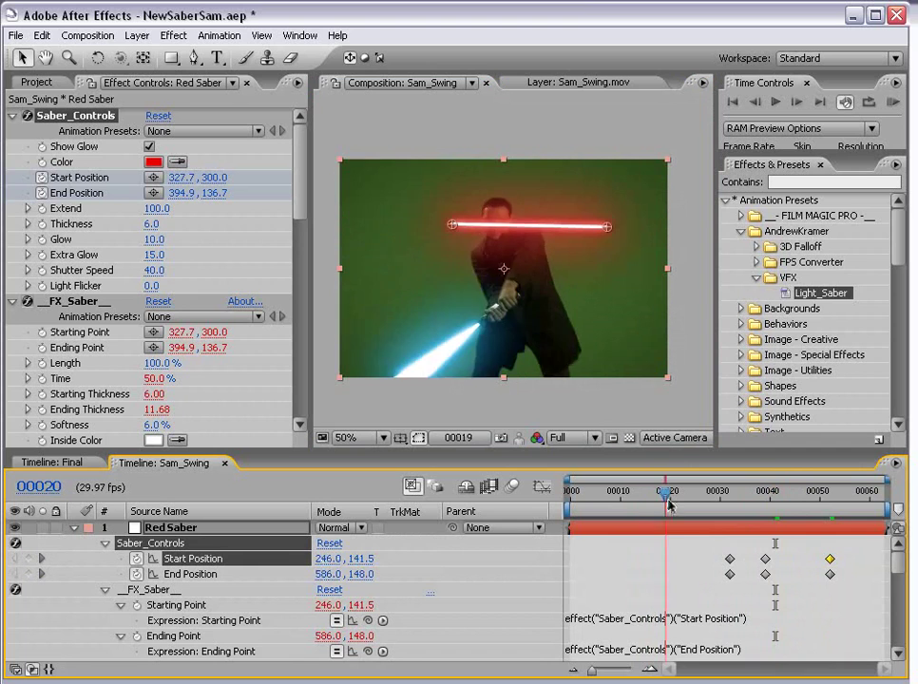
scroll(479, 232, "up", 2)
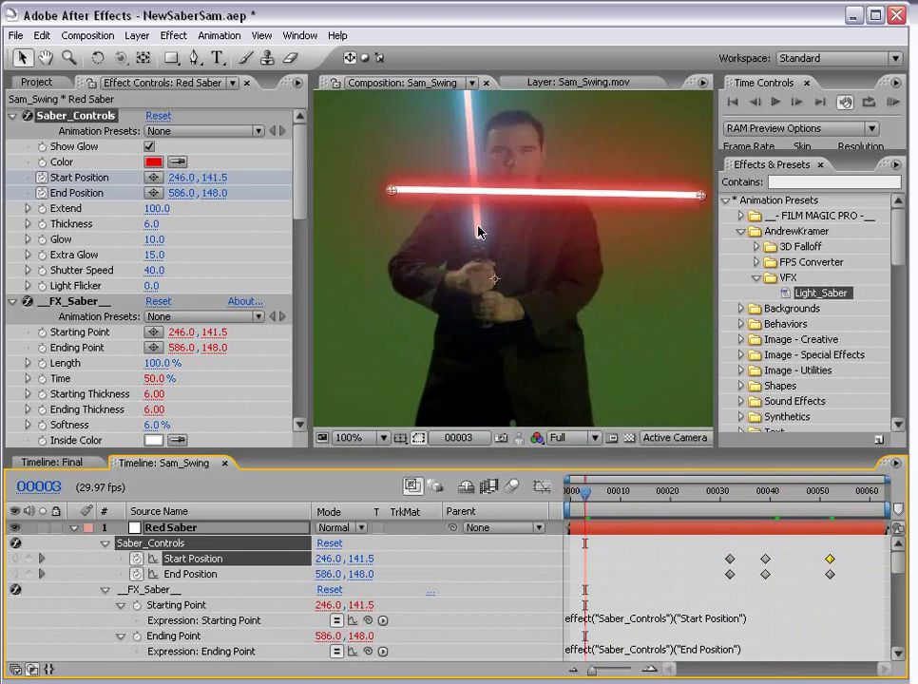
left_click_drag(480, 232, 484, 316)
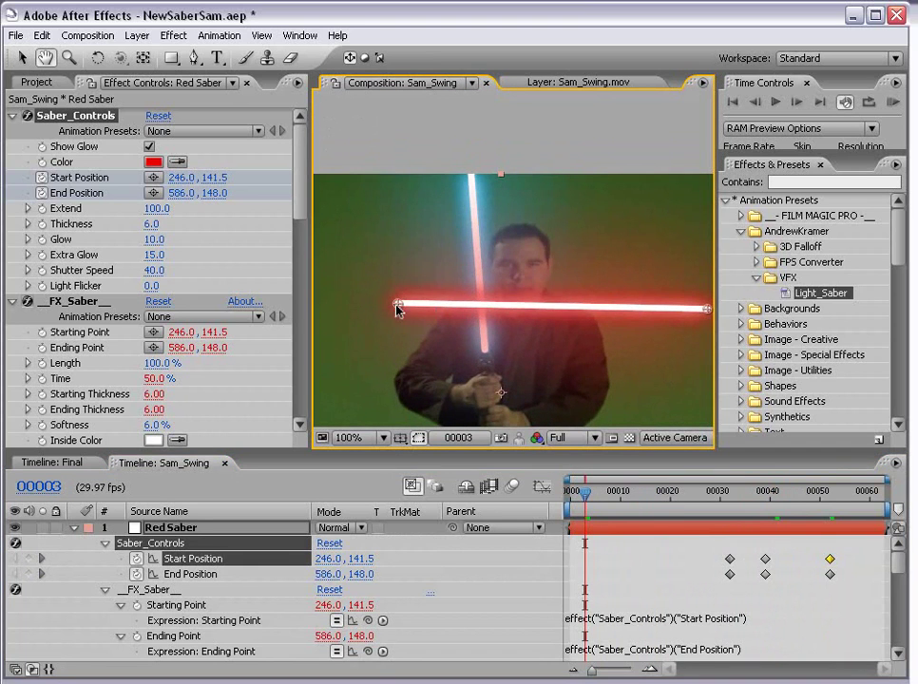
left_click_drag(397, 309, 376, 246)
mouse_move(706, 311)
left_mouse_down()
mouse_move(596, 307)
mouse_move(502, 260)
left_mouse_up()
key("h")
left_click_drag(402, 302, 530, 317)
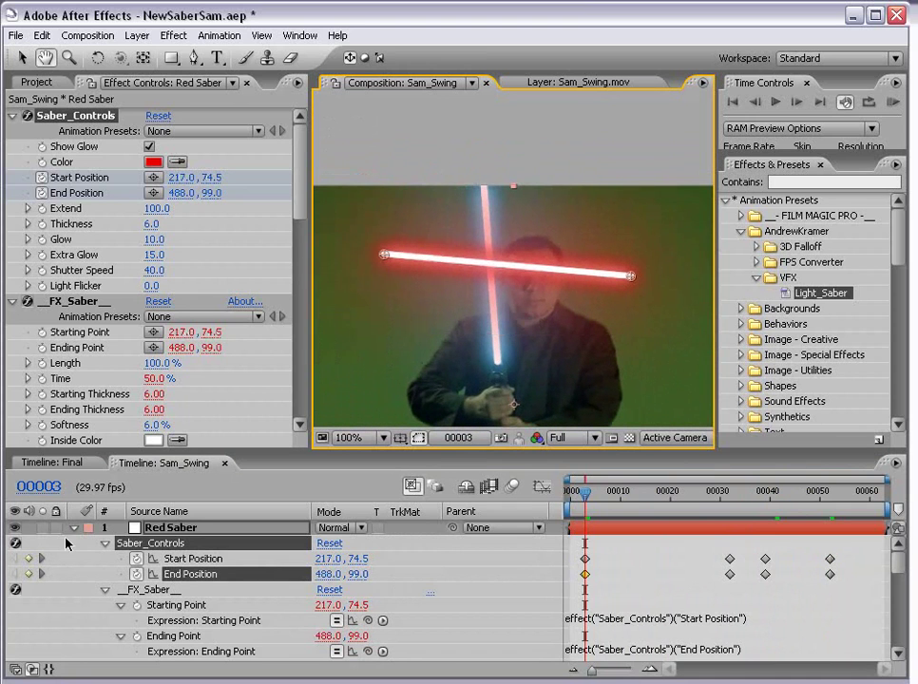
left_click(75, 528)
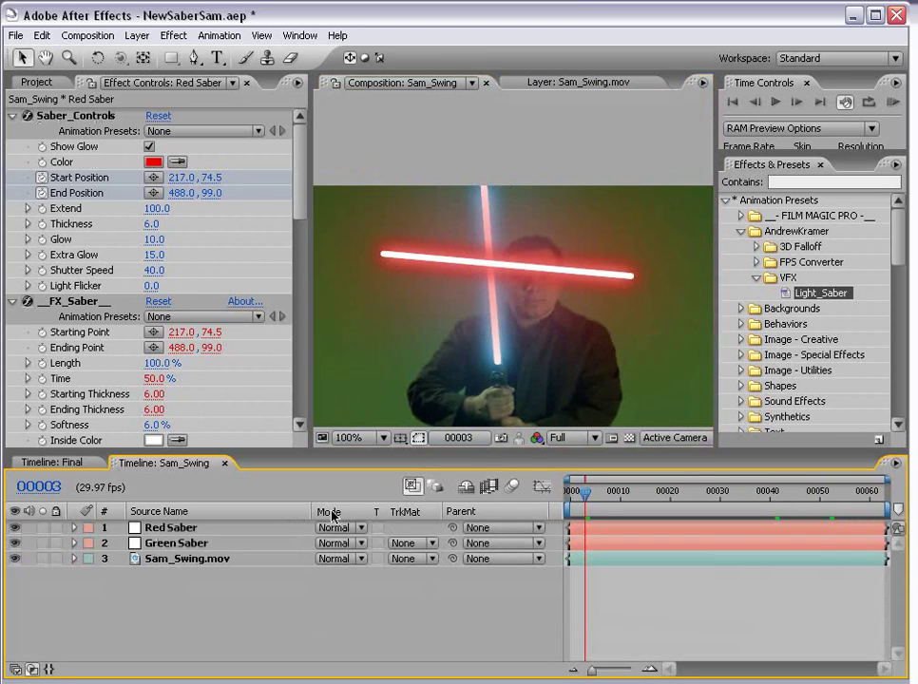
Set the Red Saber and Green Saber layers to Lighten blending
left_click(190, 528)
left_click(180, 543, "shift")
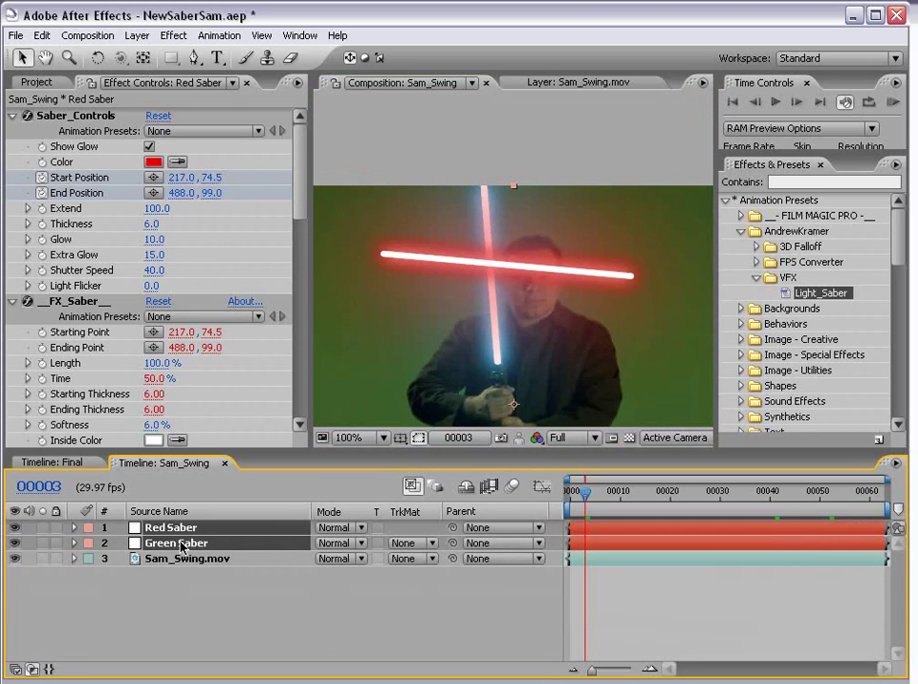
left_click(334, 528)
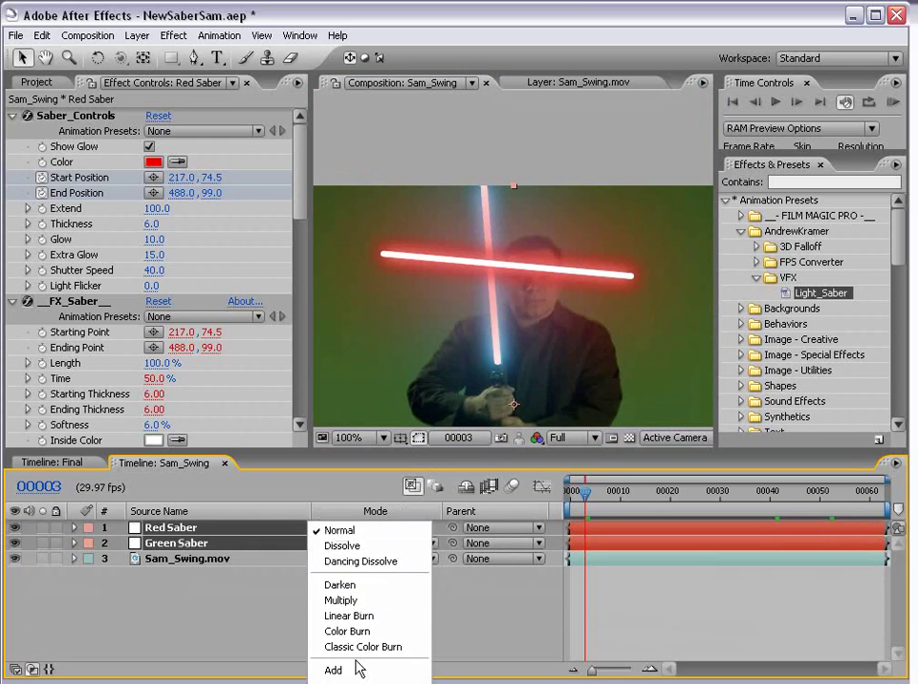
left_click(359, 669)
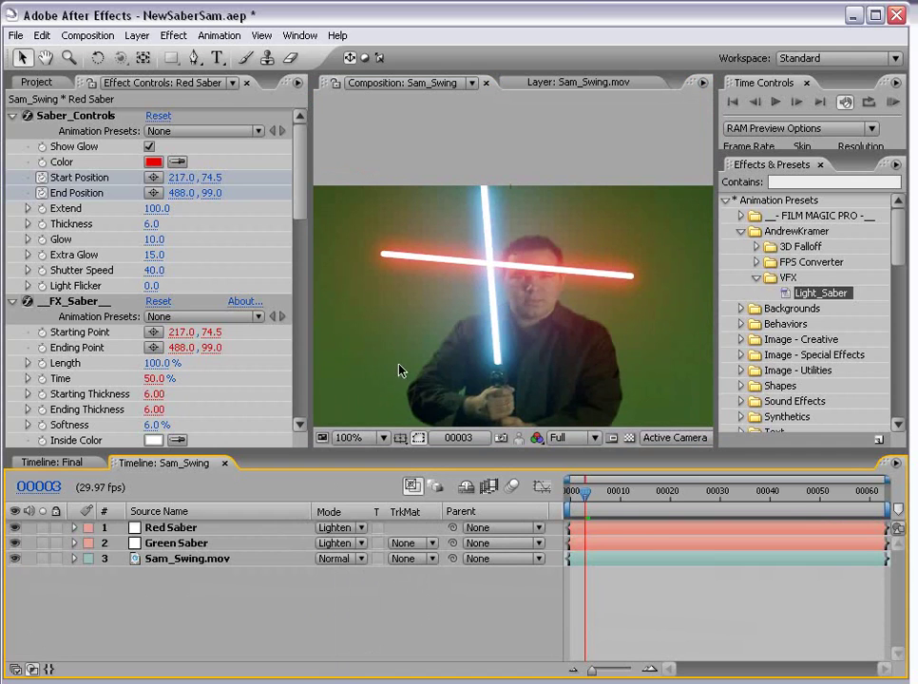
Try Add and Screen on Red Saber, then return both saber layers to Lighten
left_click(344, 529)
left_click(336, 511)
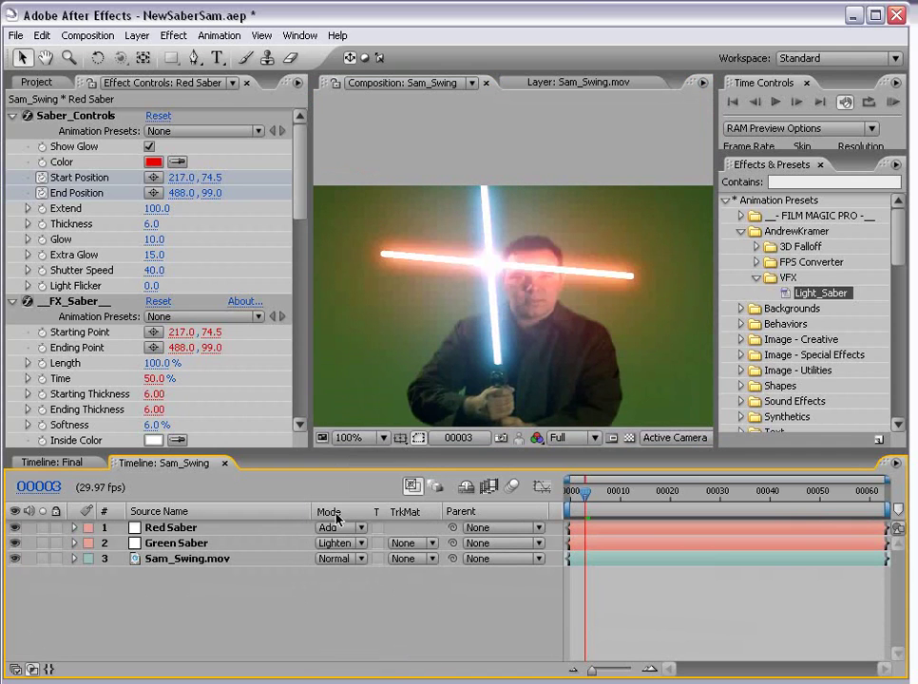
left_click(344, 528)
left_click(340, 554)
left_click(171, 527)
left_click(176, 542, "shift")
left_click(344, 528)
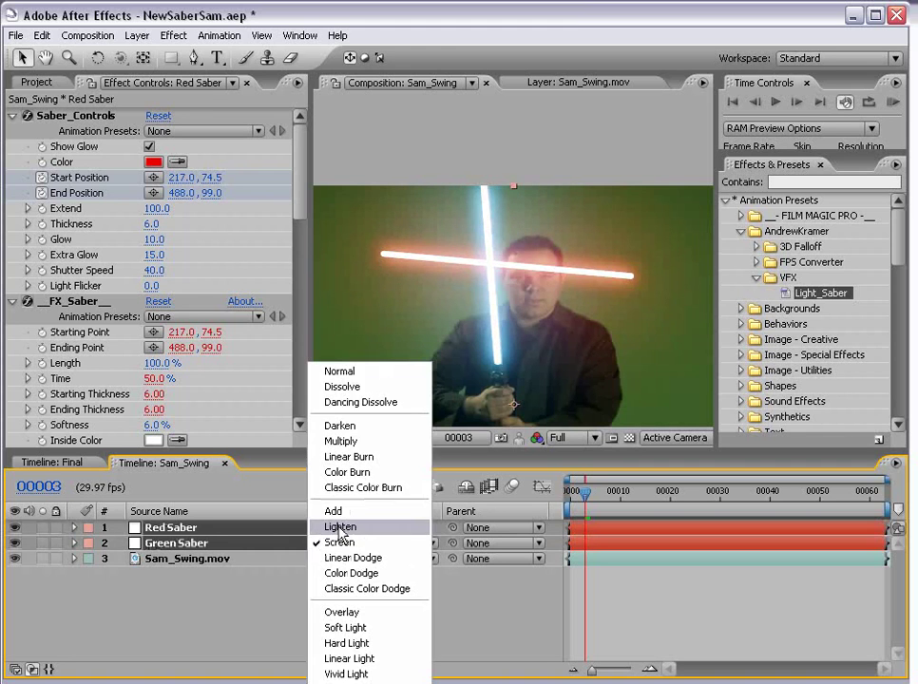
left_click(333, 526)
left_click(372, 570)
Zoom back out to 50% and move to frame 30 to review the red blade
left_click_drag(585, 491, 718, 491)
key("h")
scroll(567, 333, "down", 2)
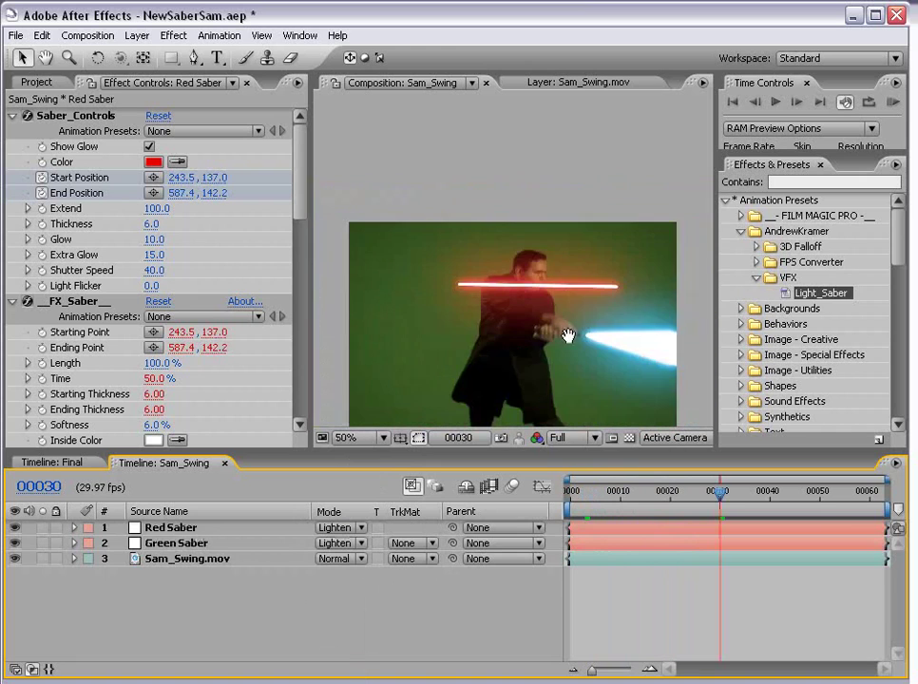
left_click_drag(567, 334, 552, 279)
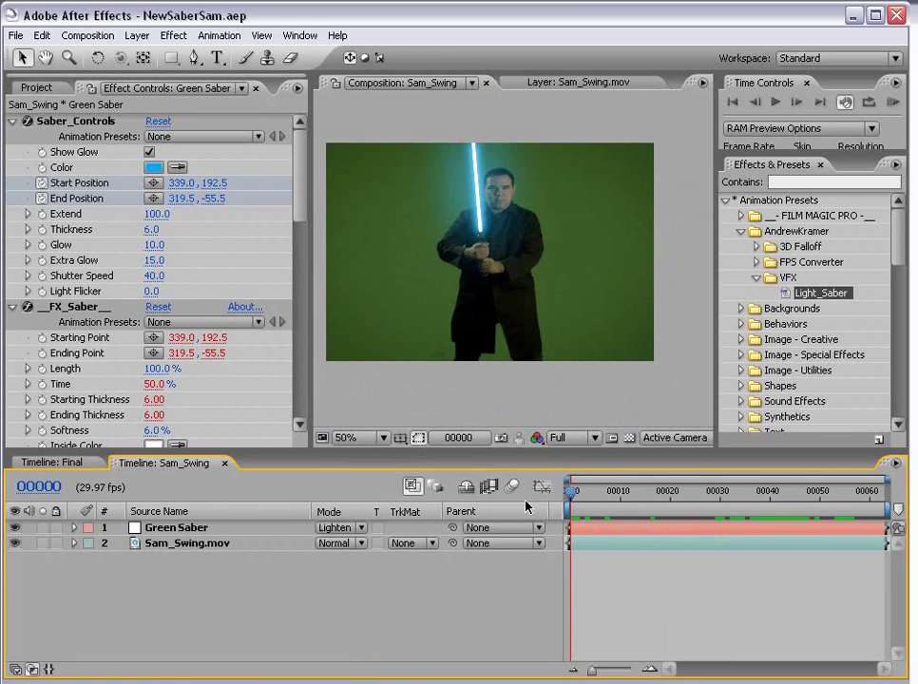